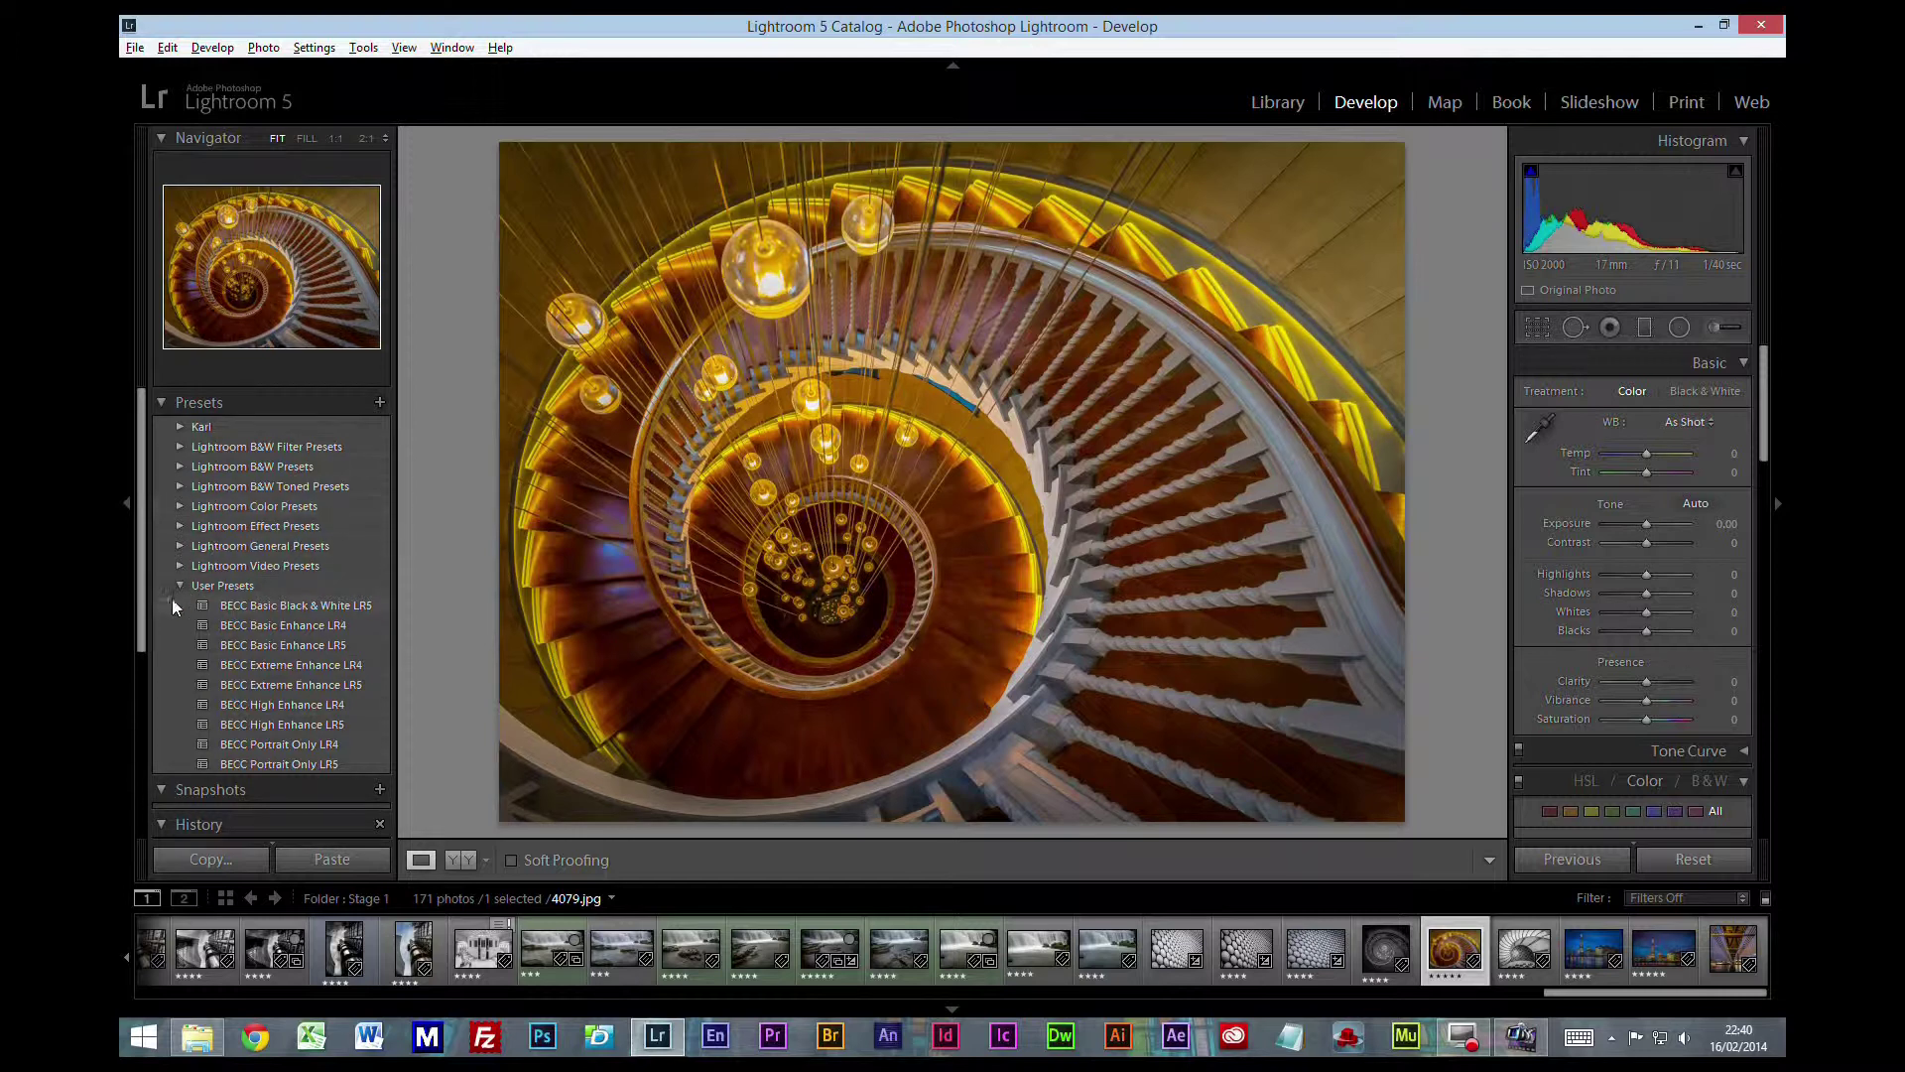
click(177, 583)
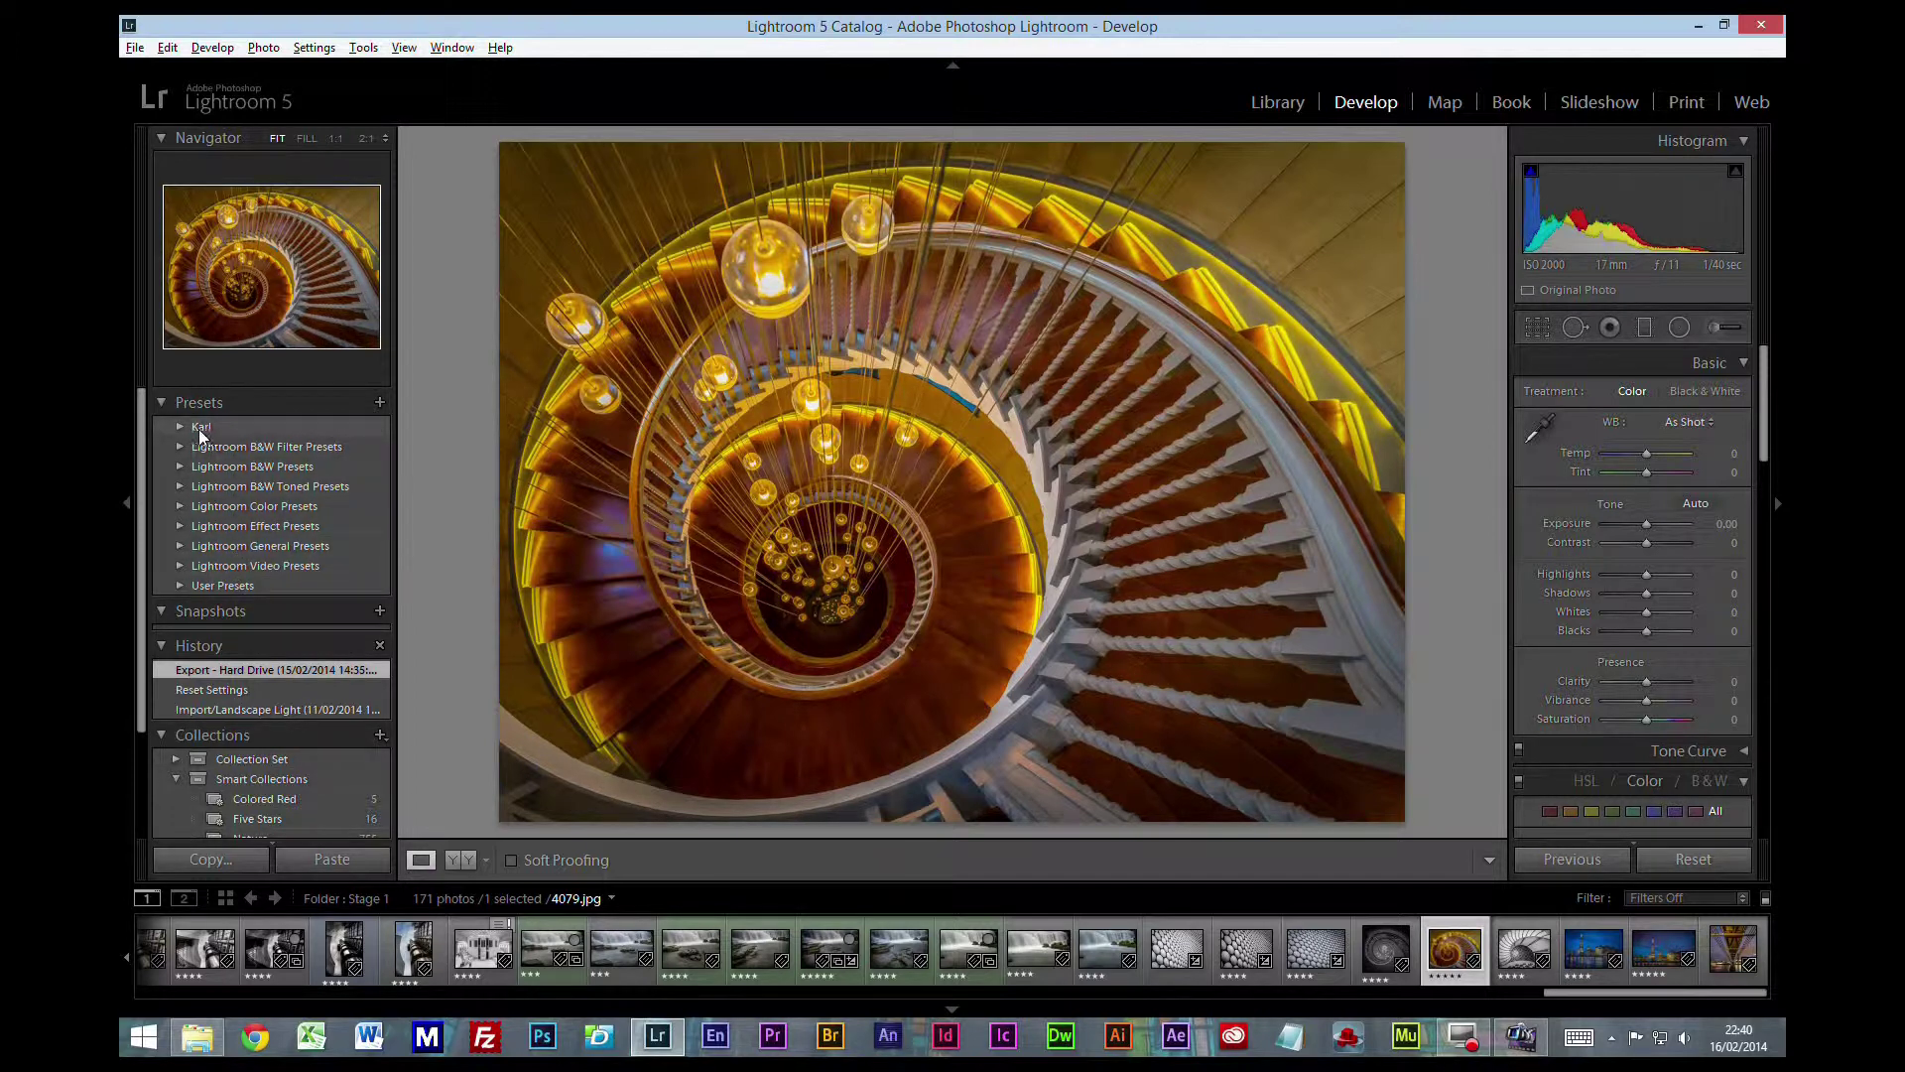
click(179, 584)
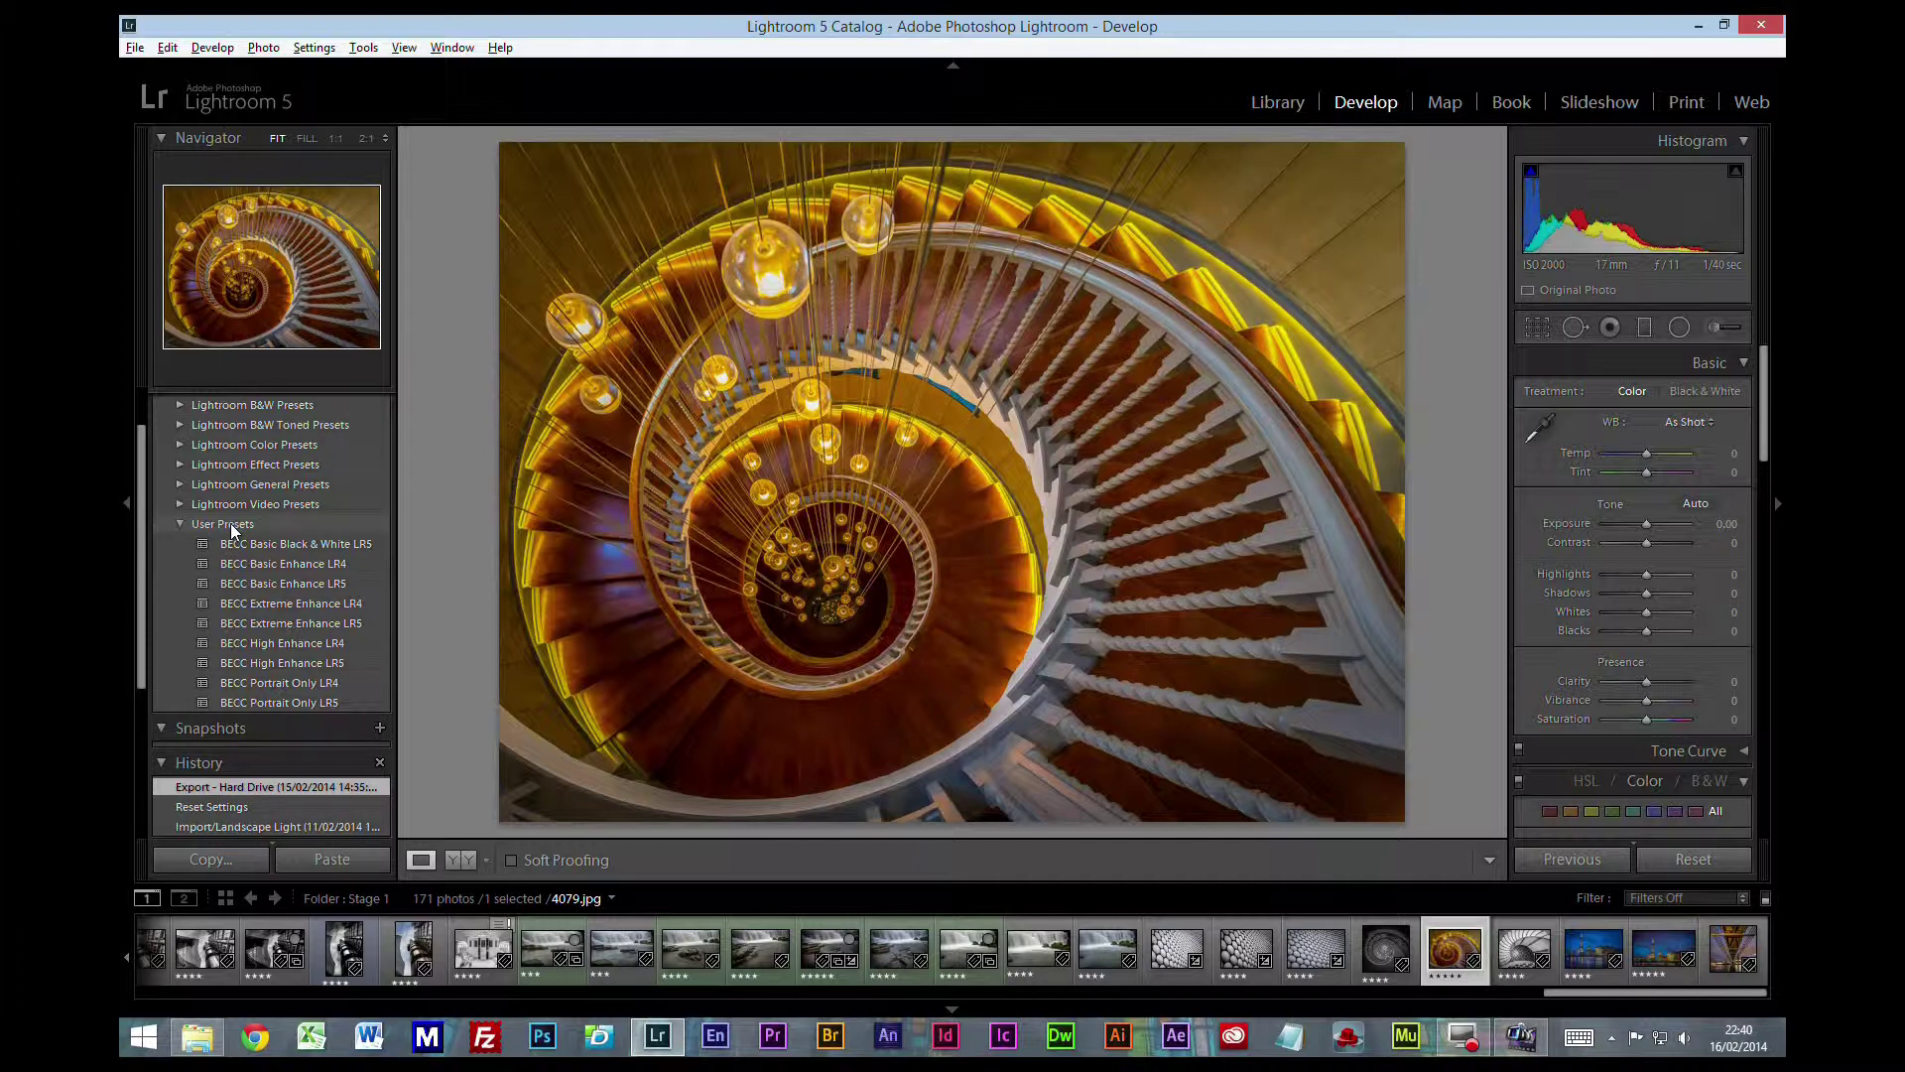
click(181, 525)
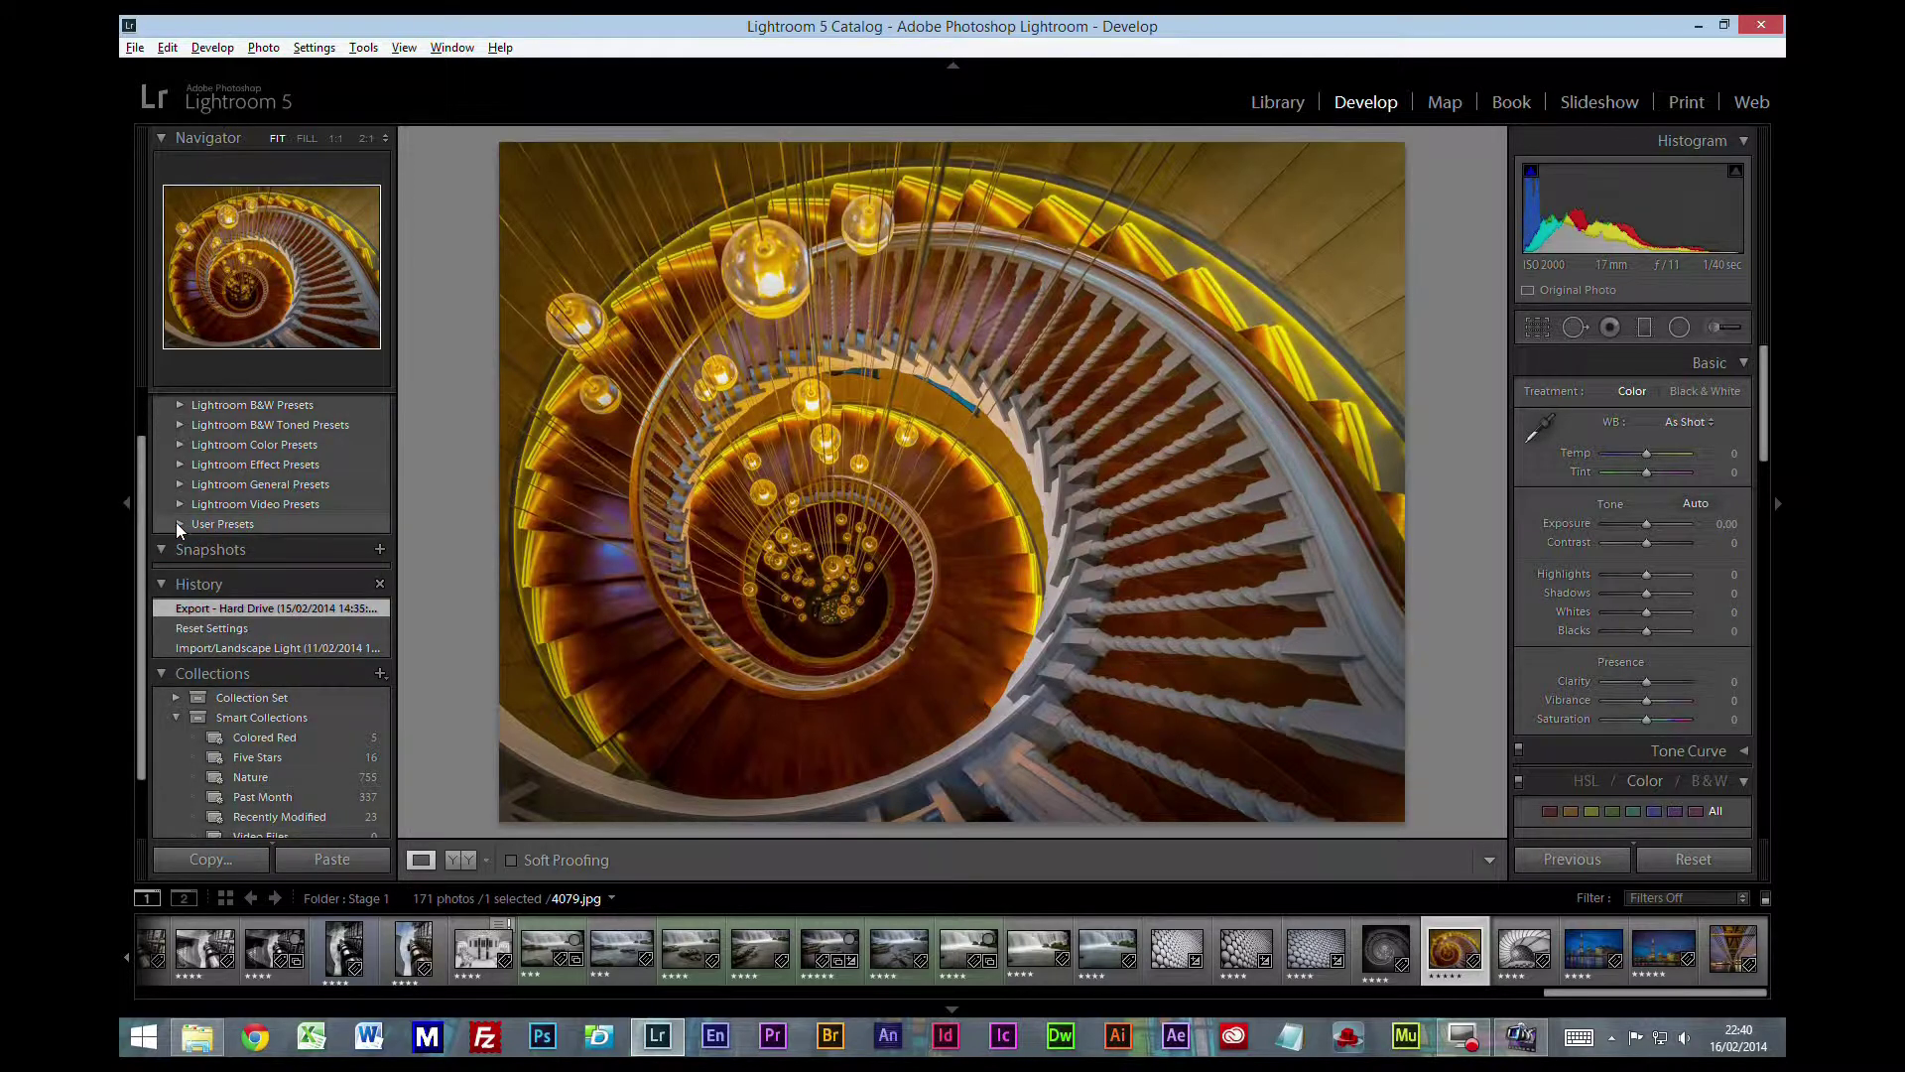
click(178, 523)
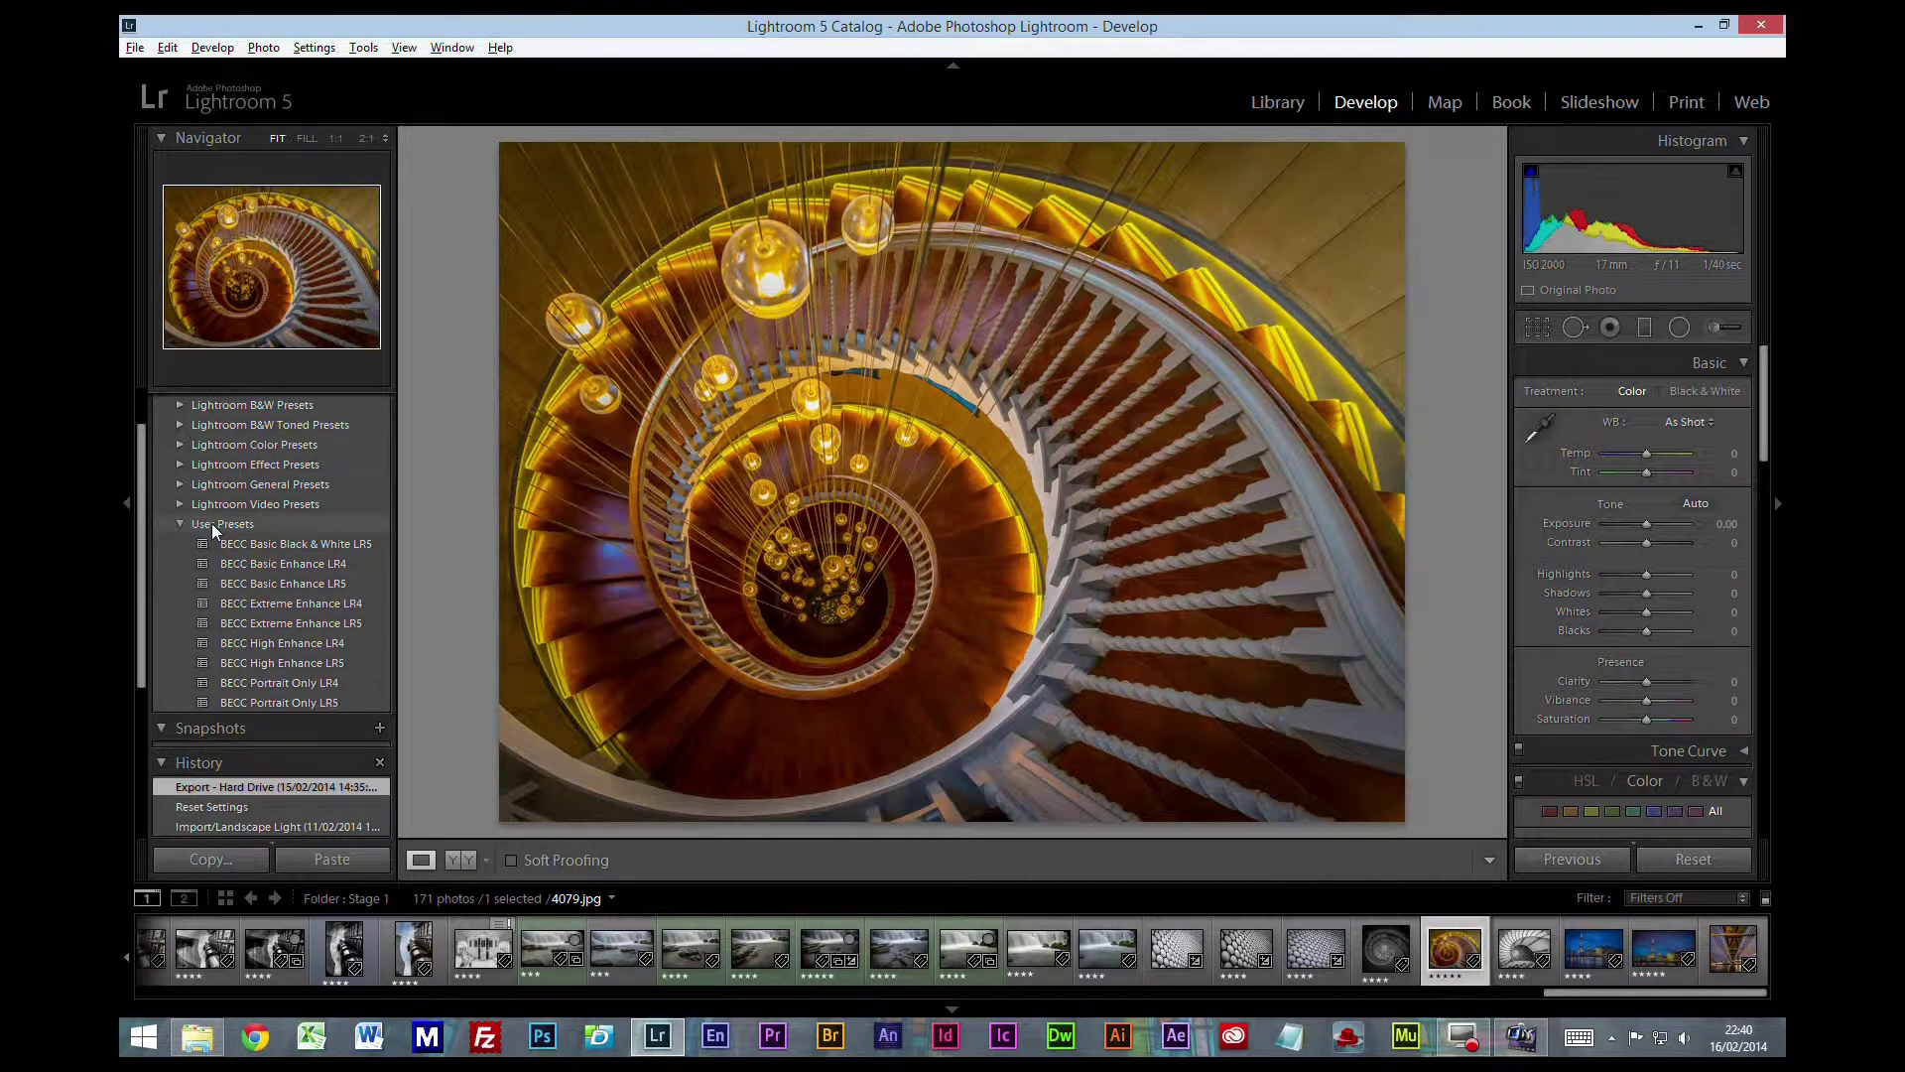
Step: Create a new develop preset folder named Becc
click(211, 522)
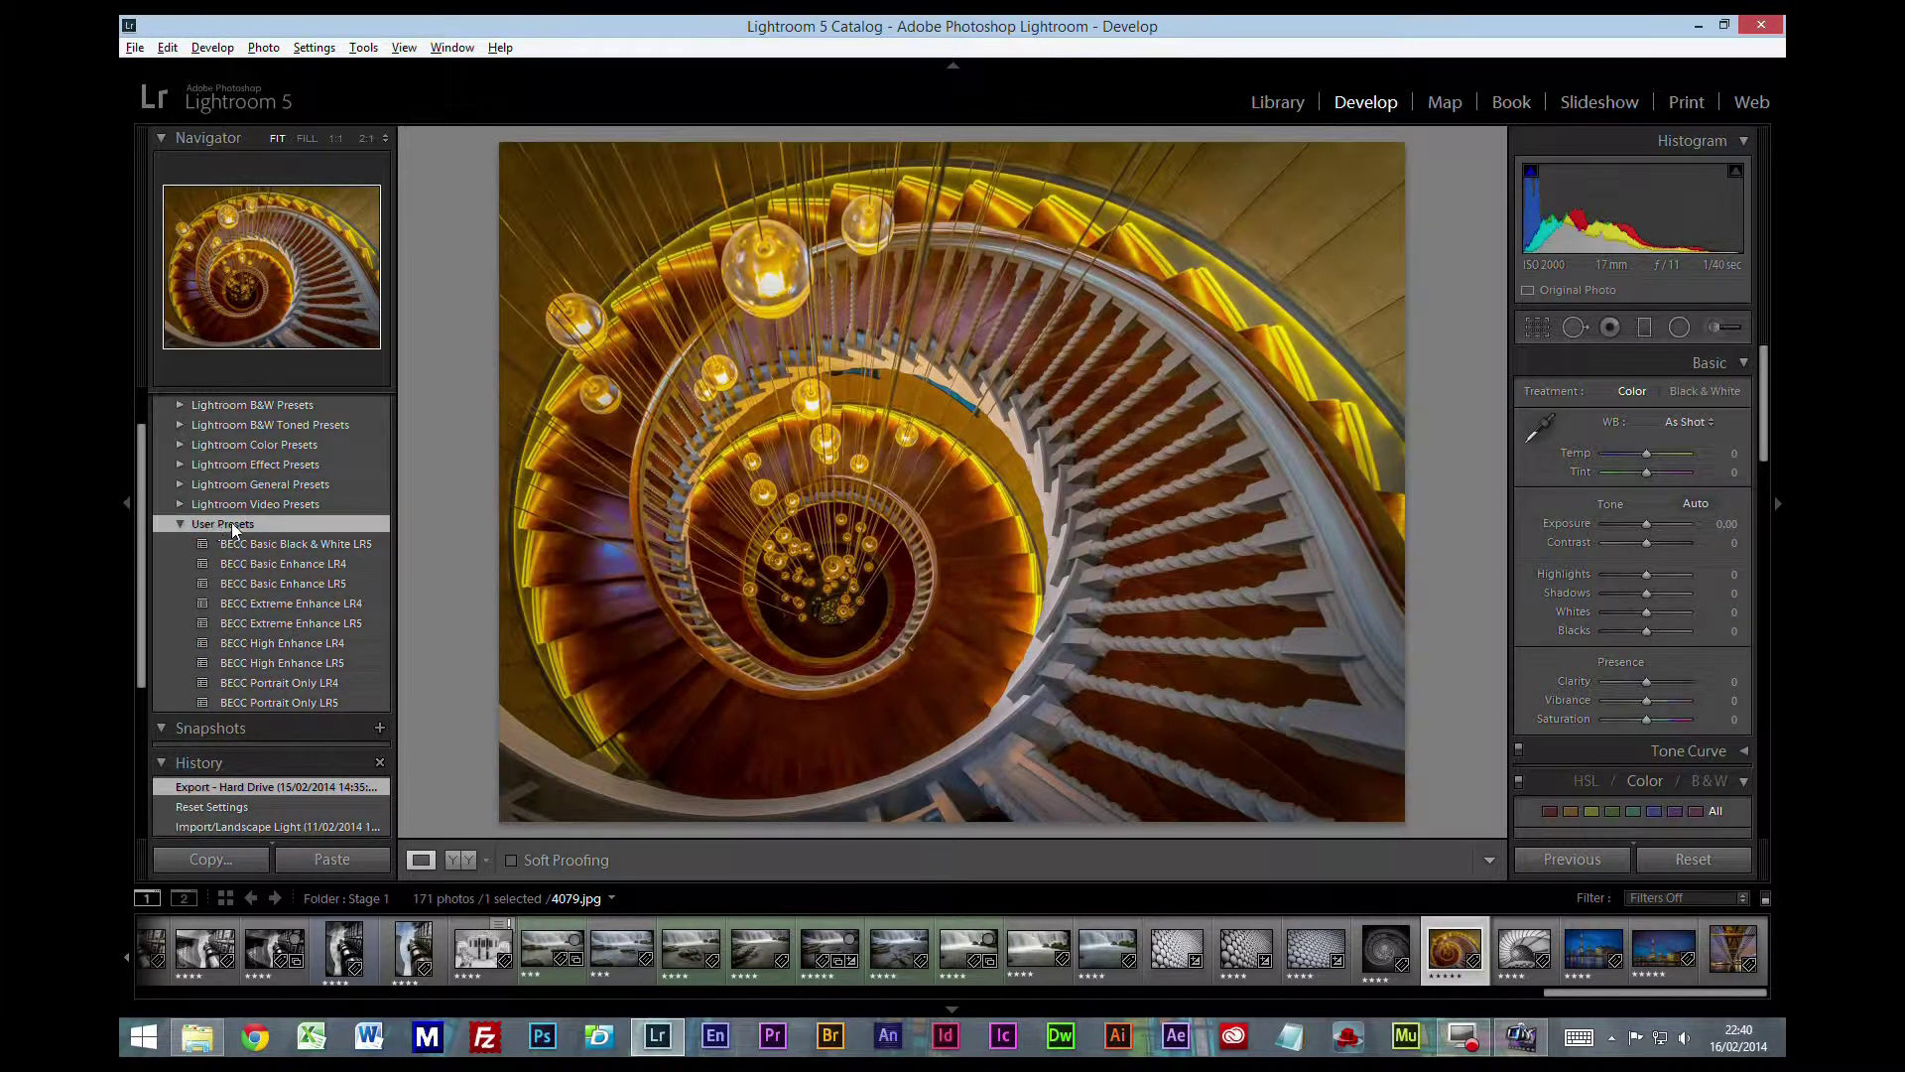
right_click(230, 522)
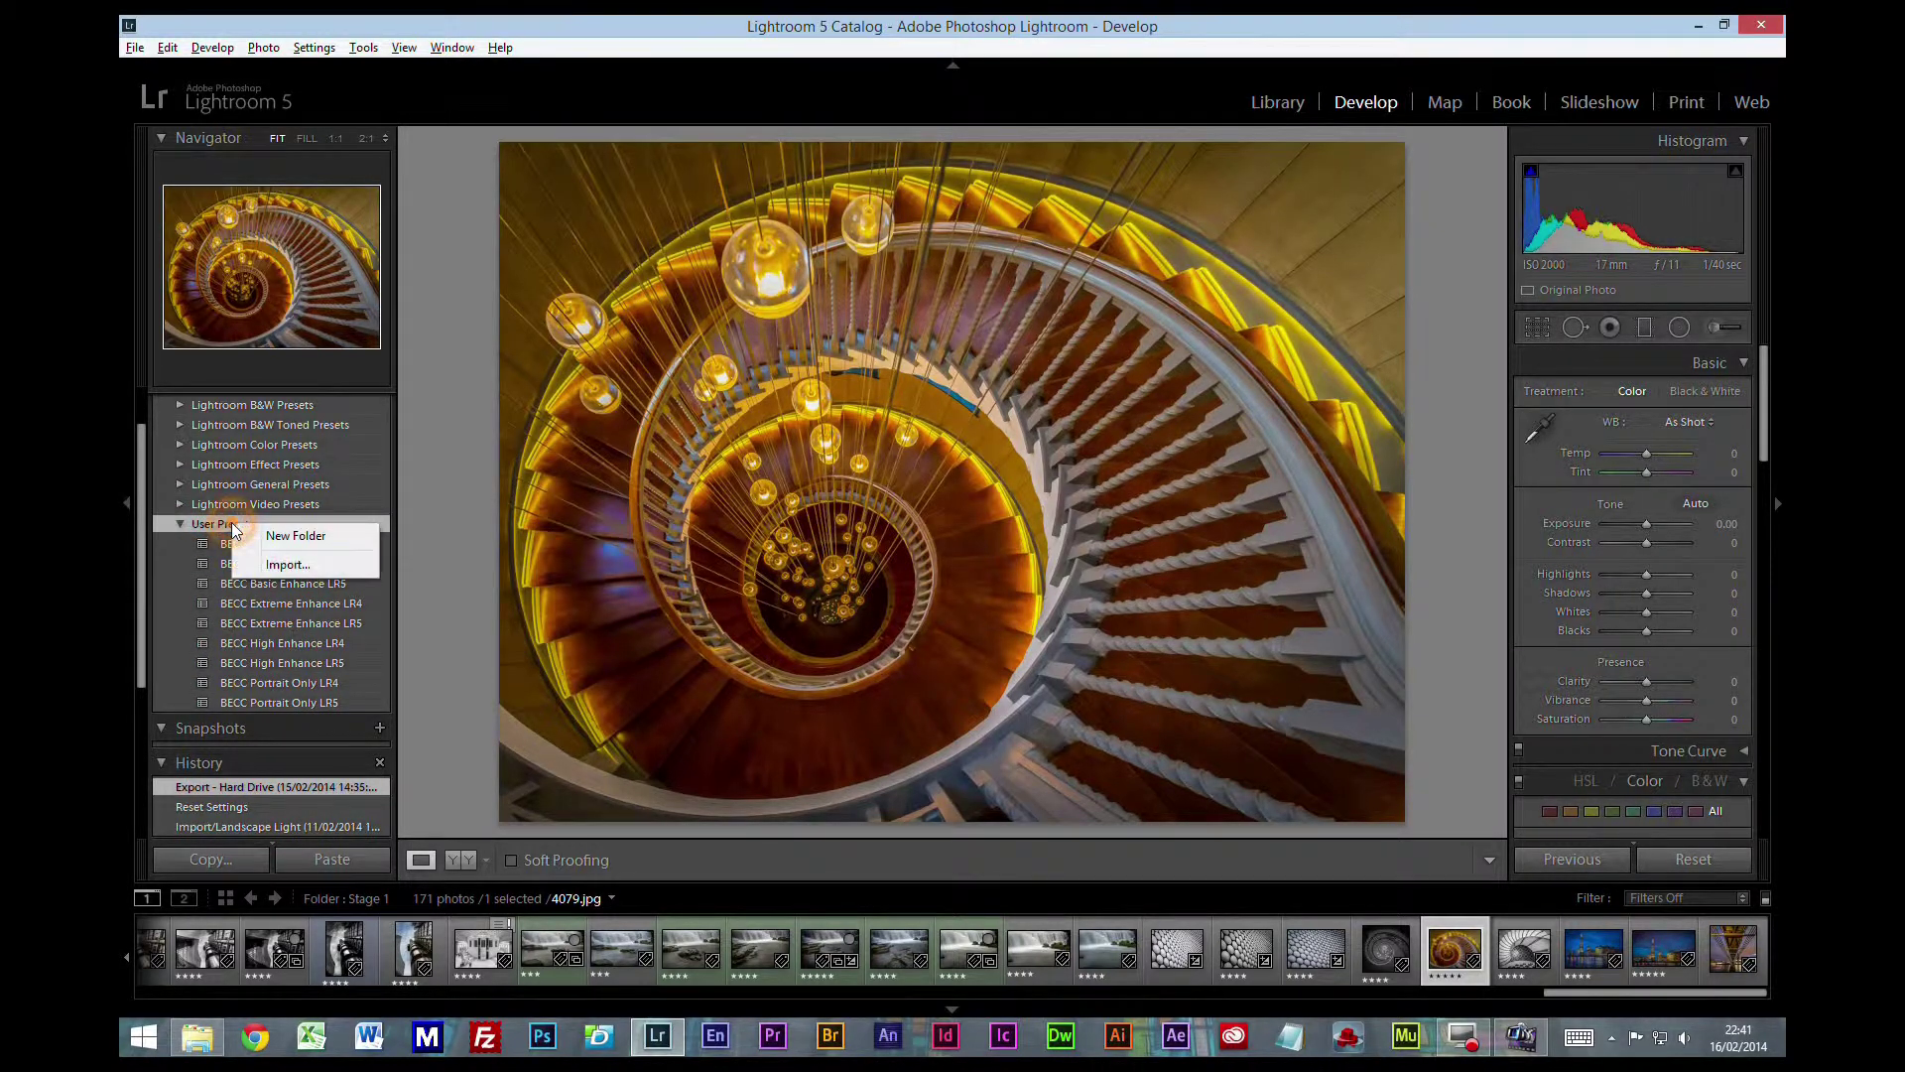
click(305, 540)
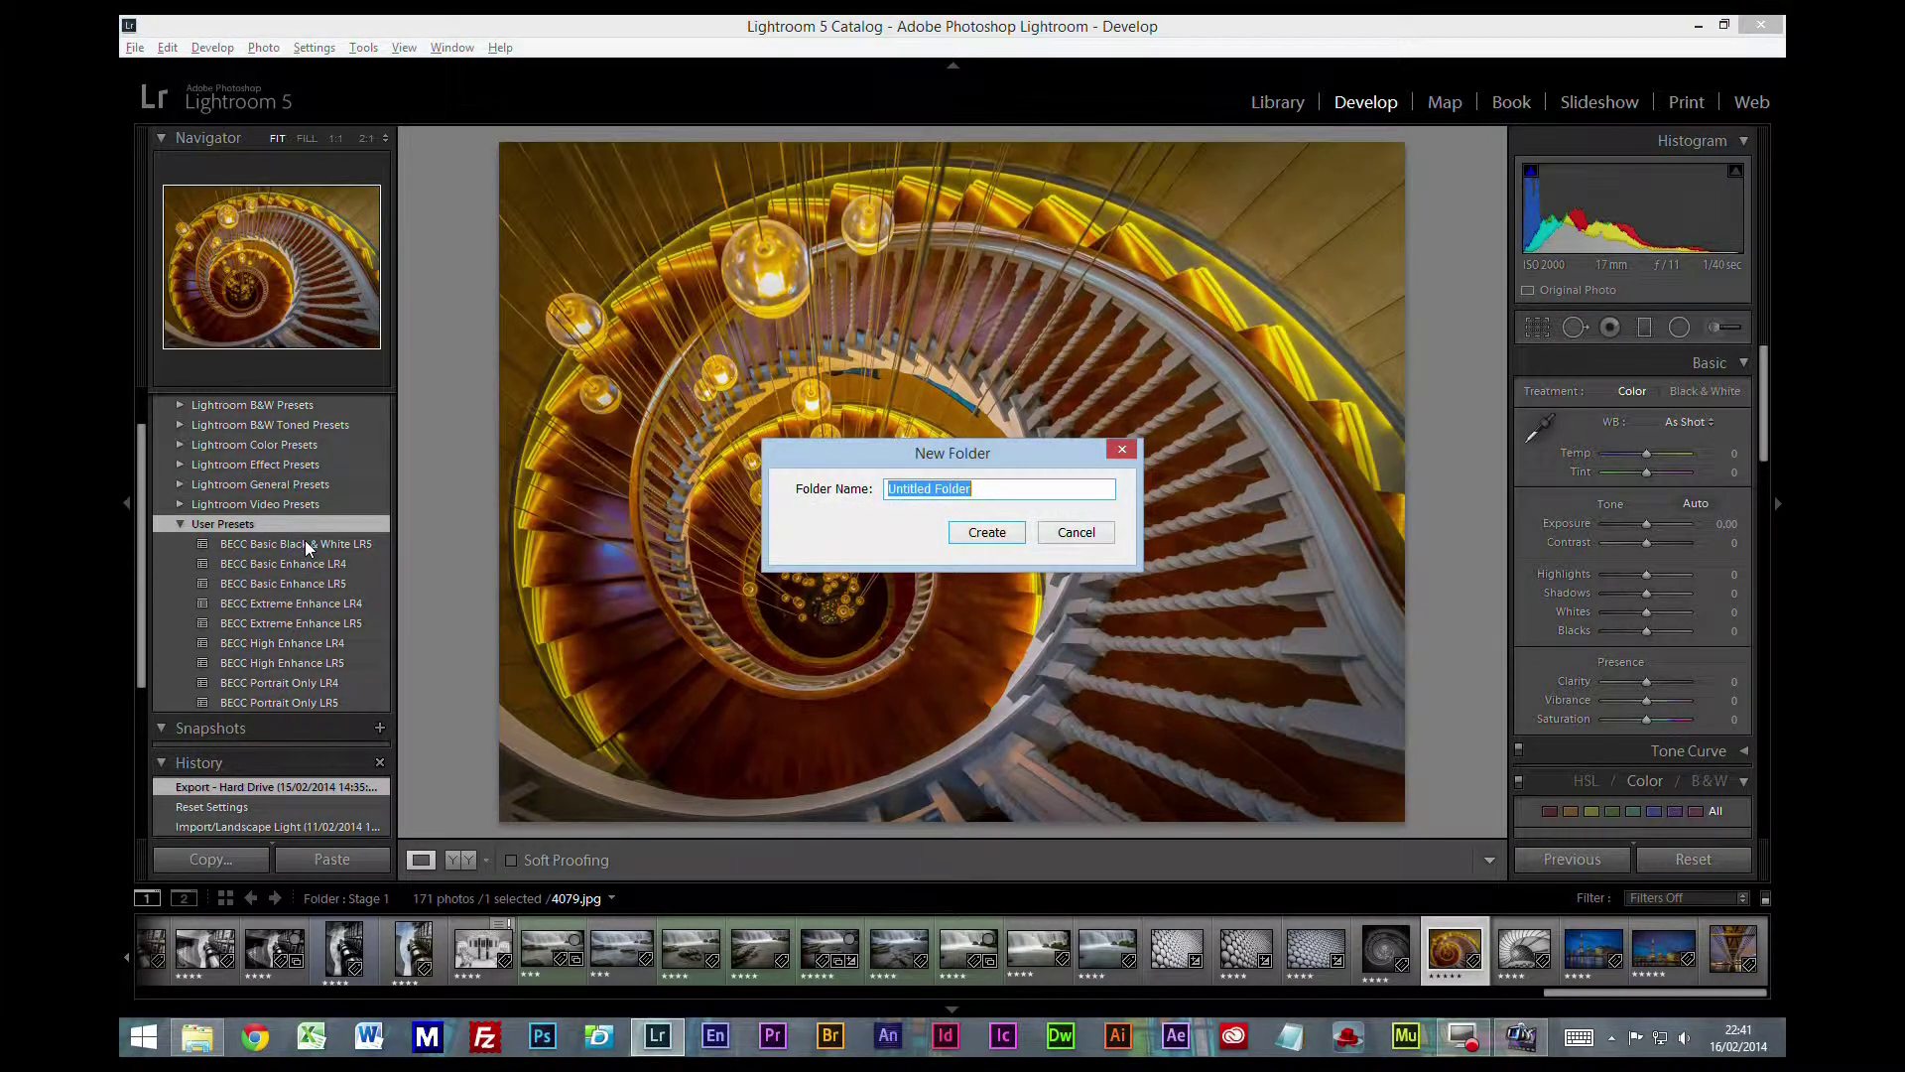
text(Becc)
click(987, 532)
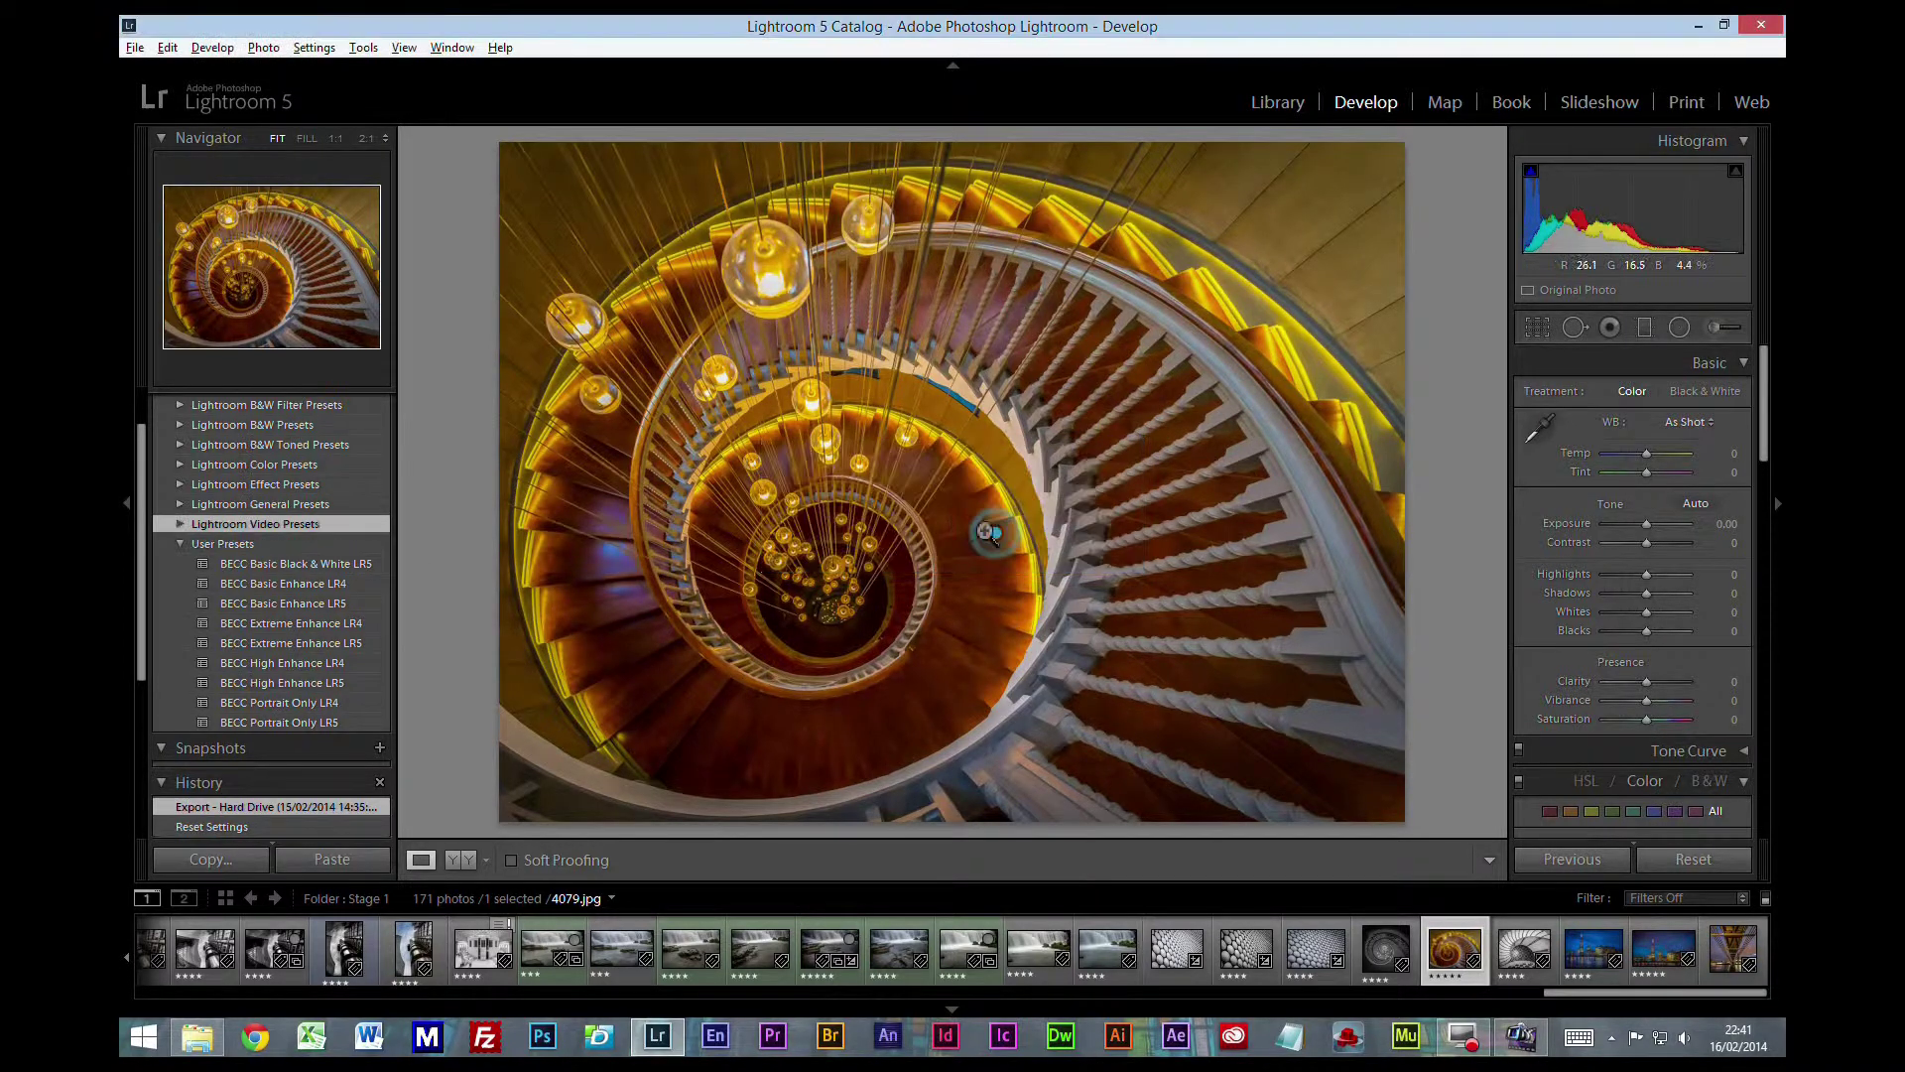
Step: Move the BECC Basic Black & White LR5 preset from User Presets into the Becc folder
scroll(218, 501, up, 2)
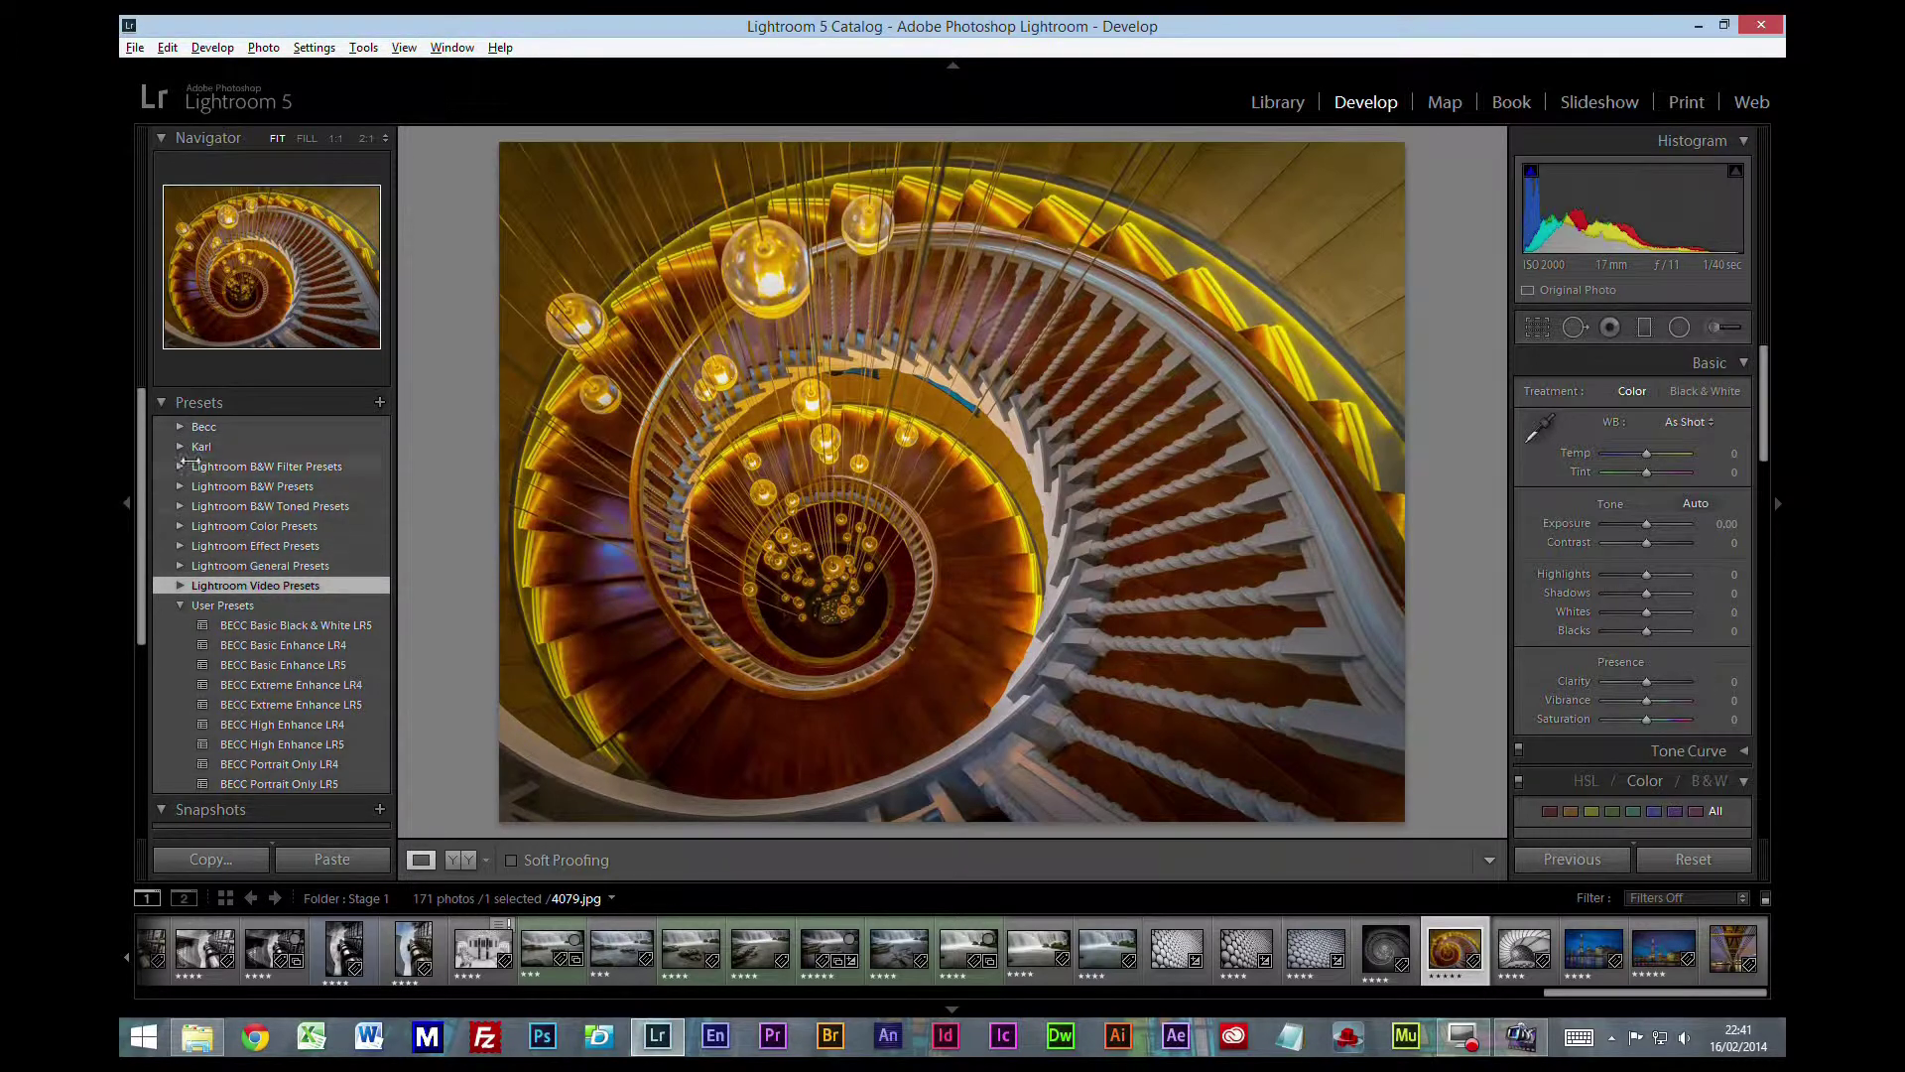
scroll(283, 615, down, 2)
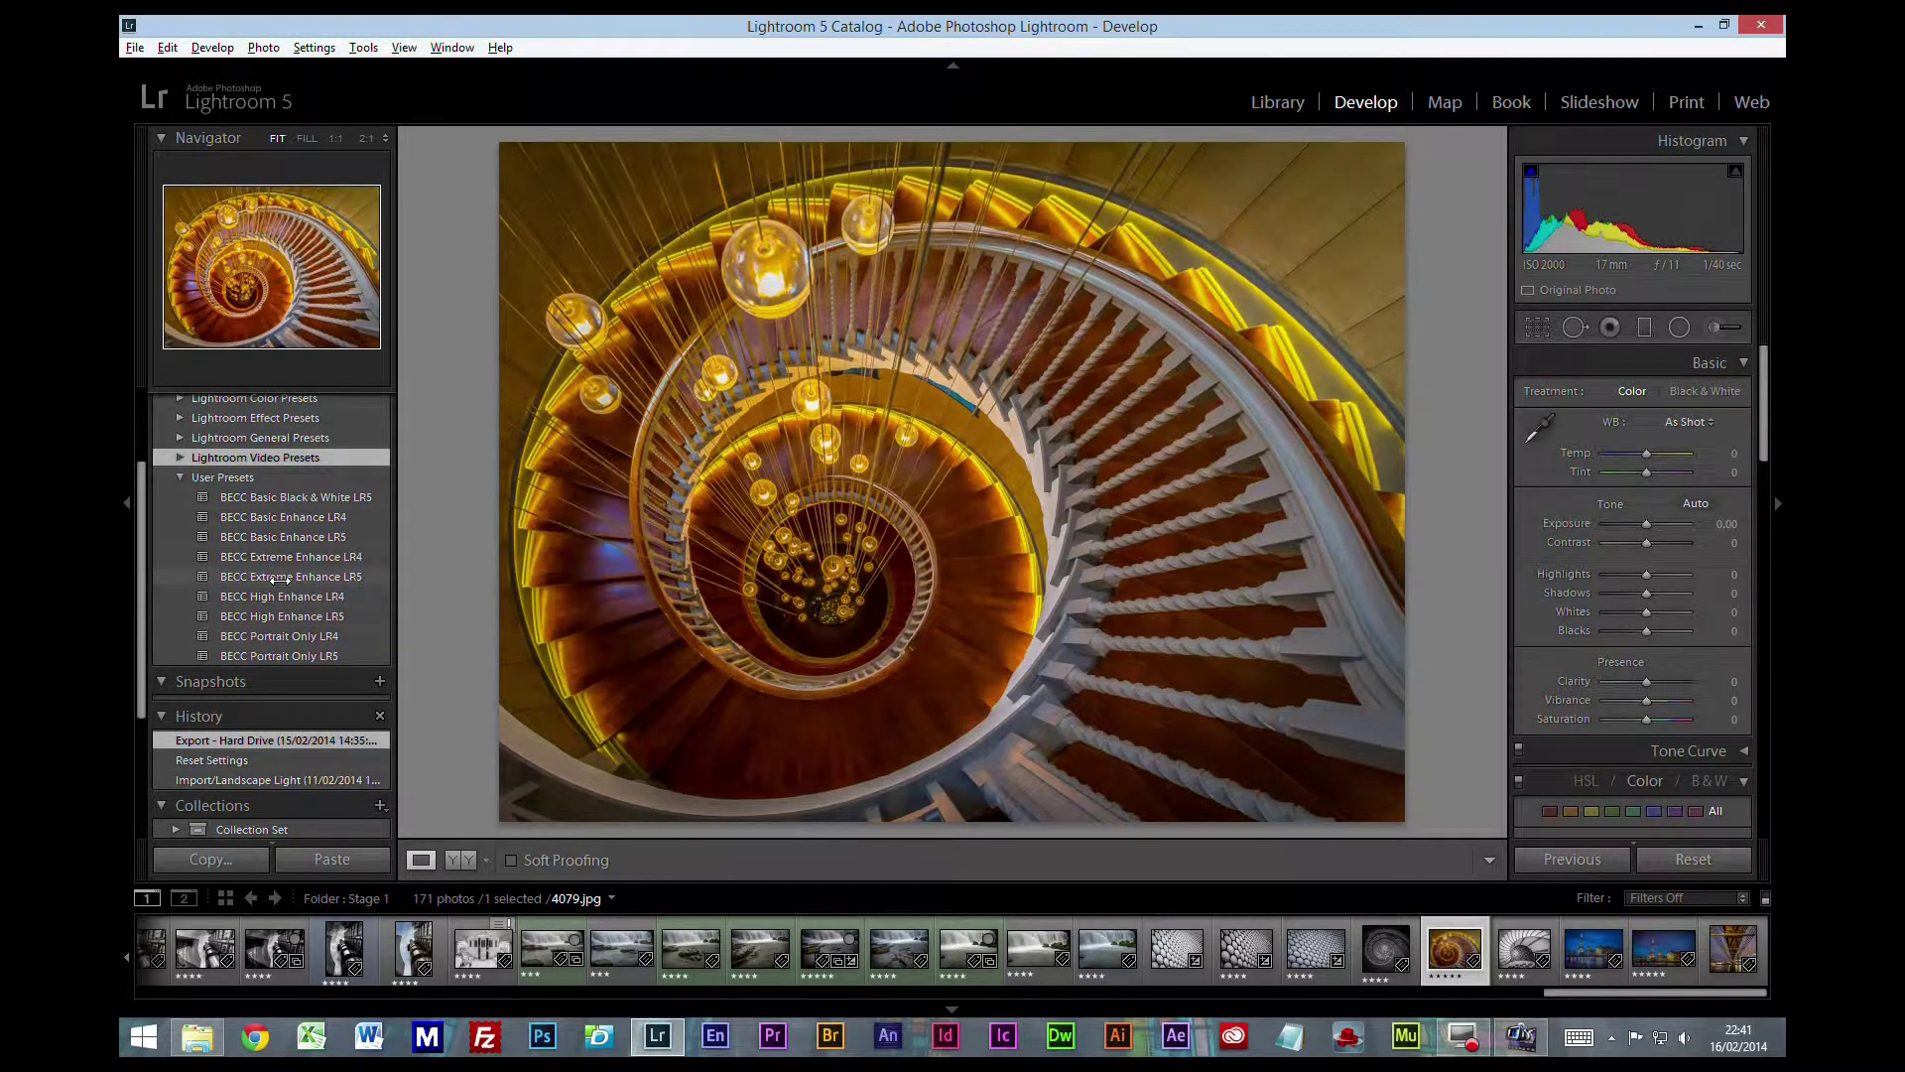
scroll(277, 580, up, 1)
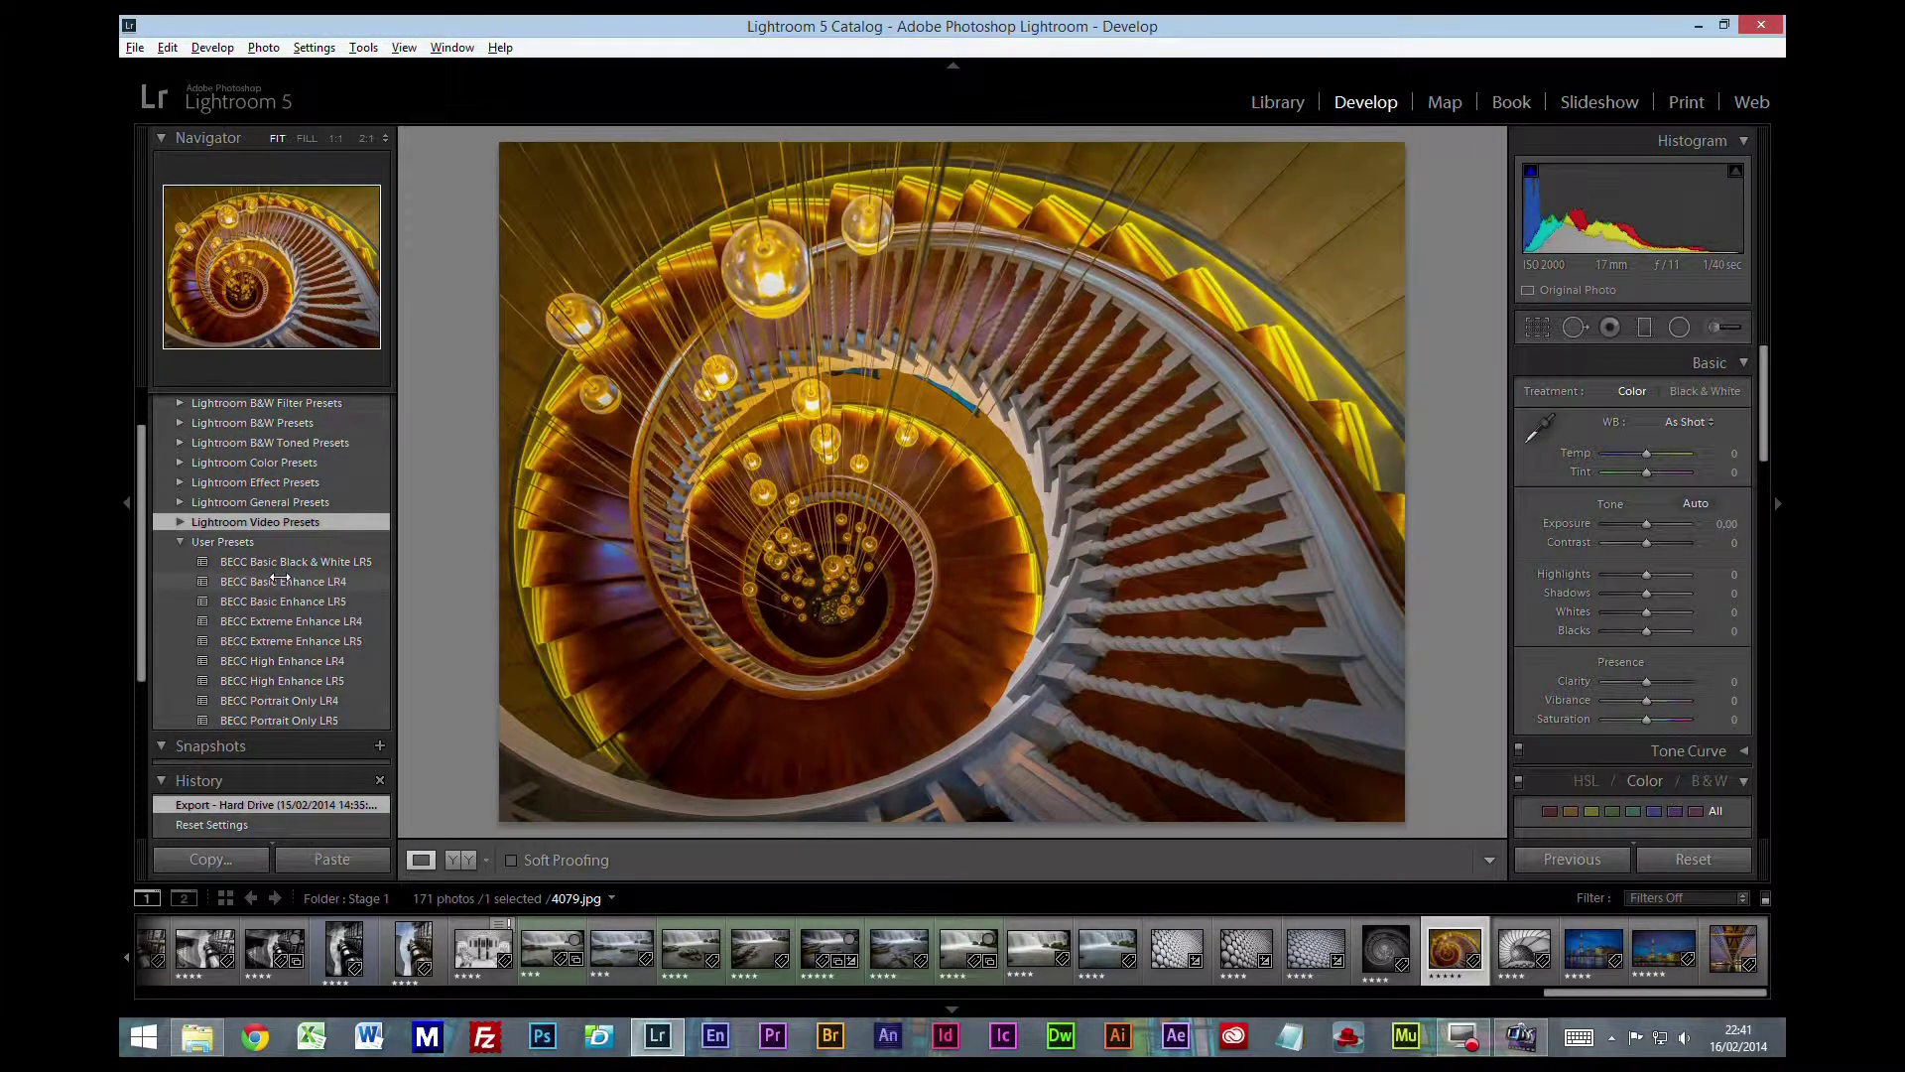
scroll(281, 579, up, 1)
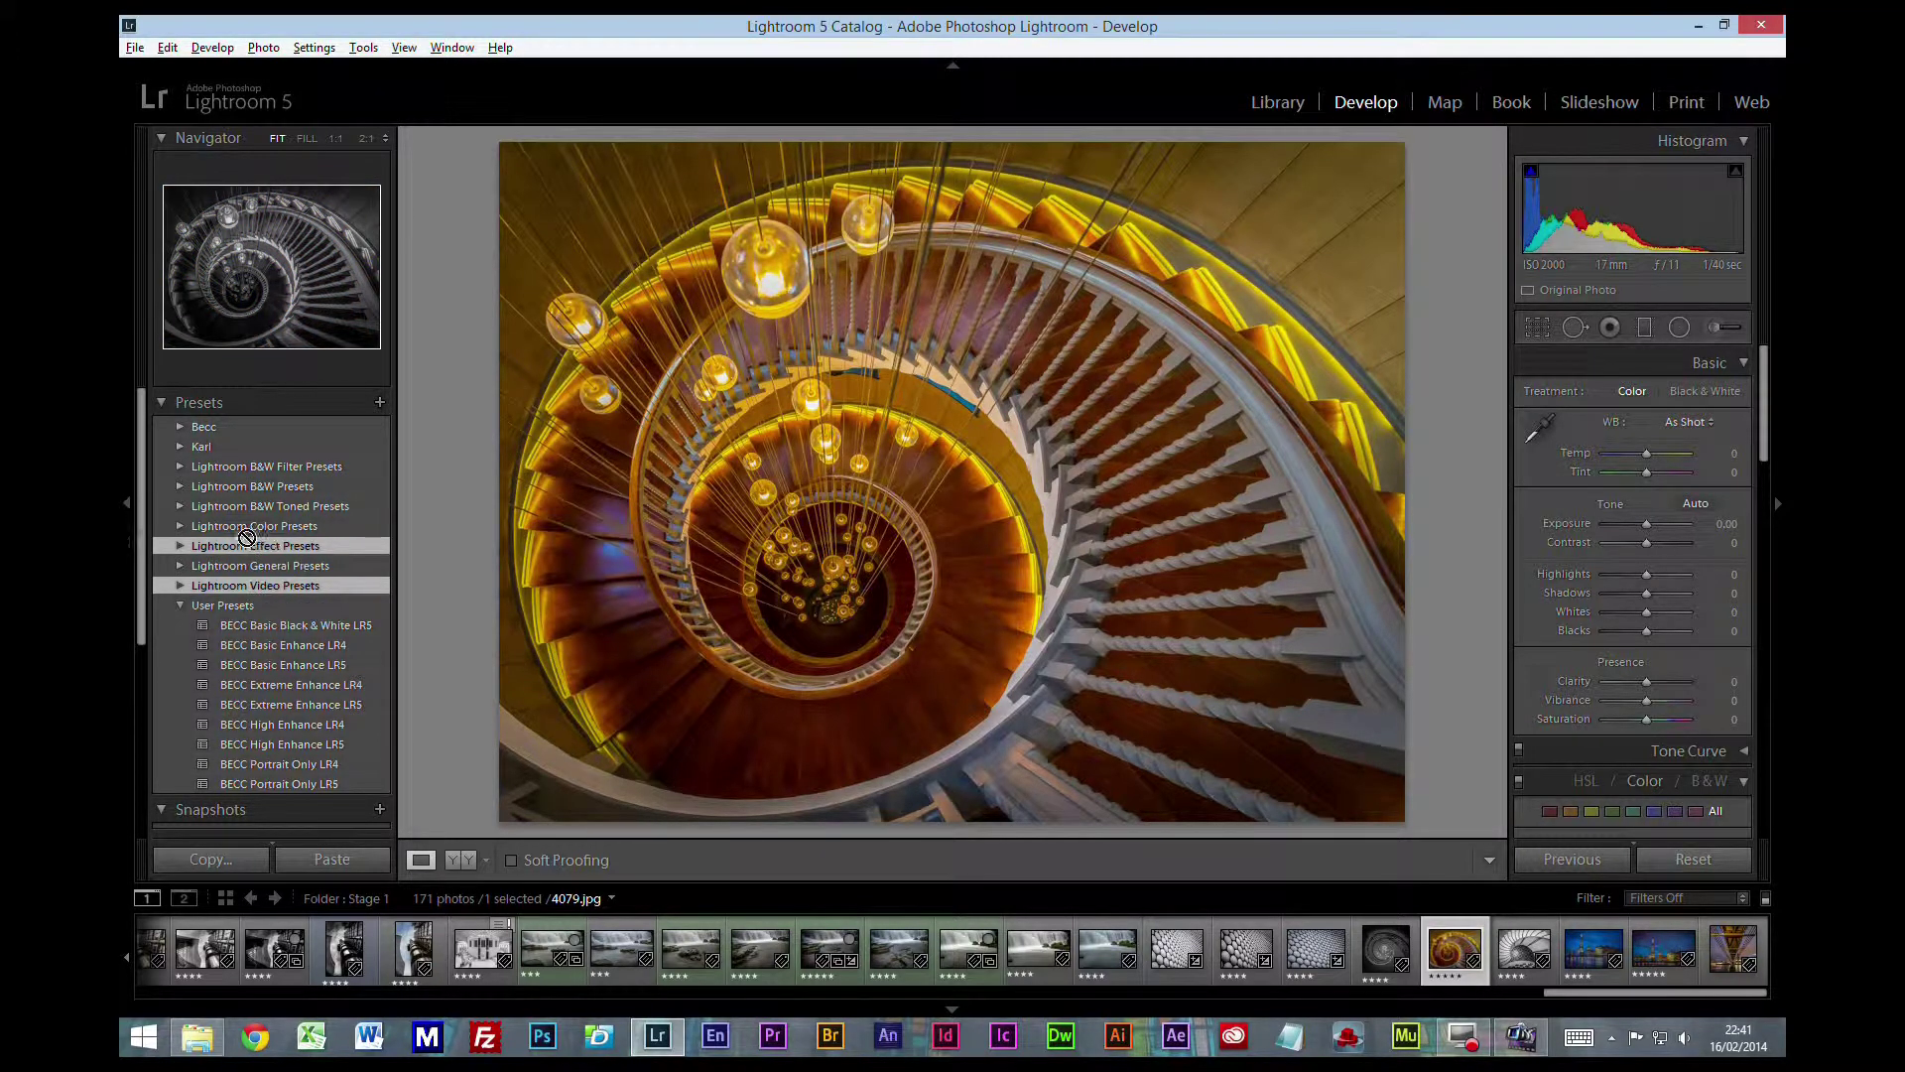
drag(246, 468, 242, 429)
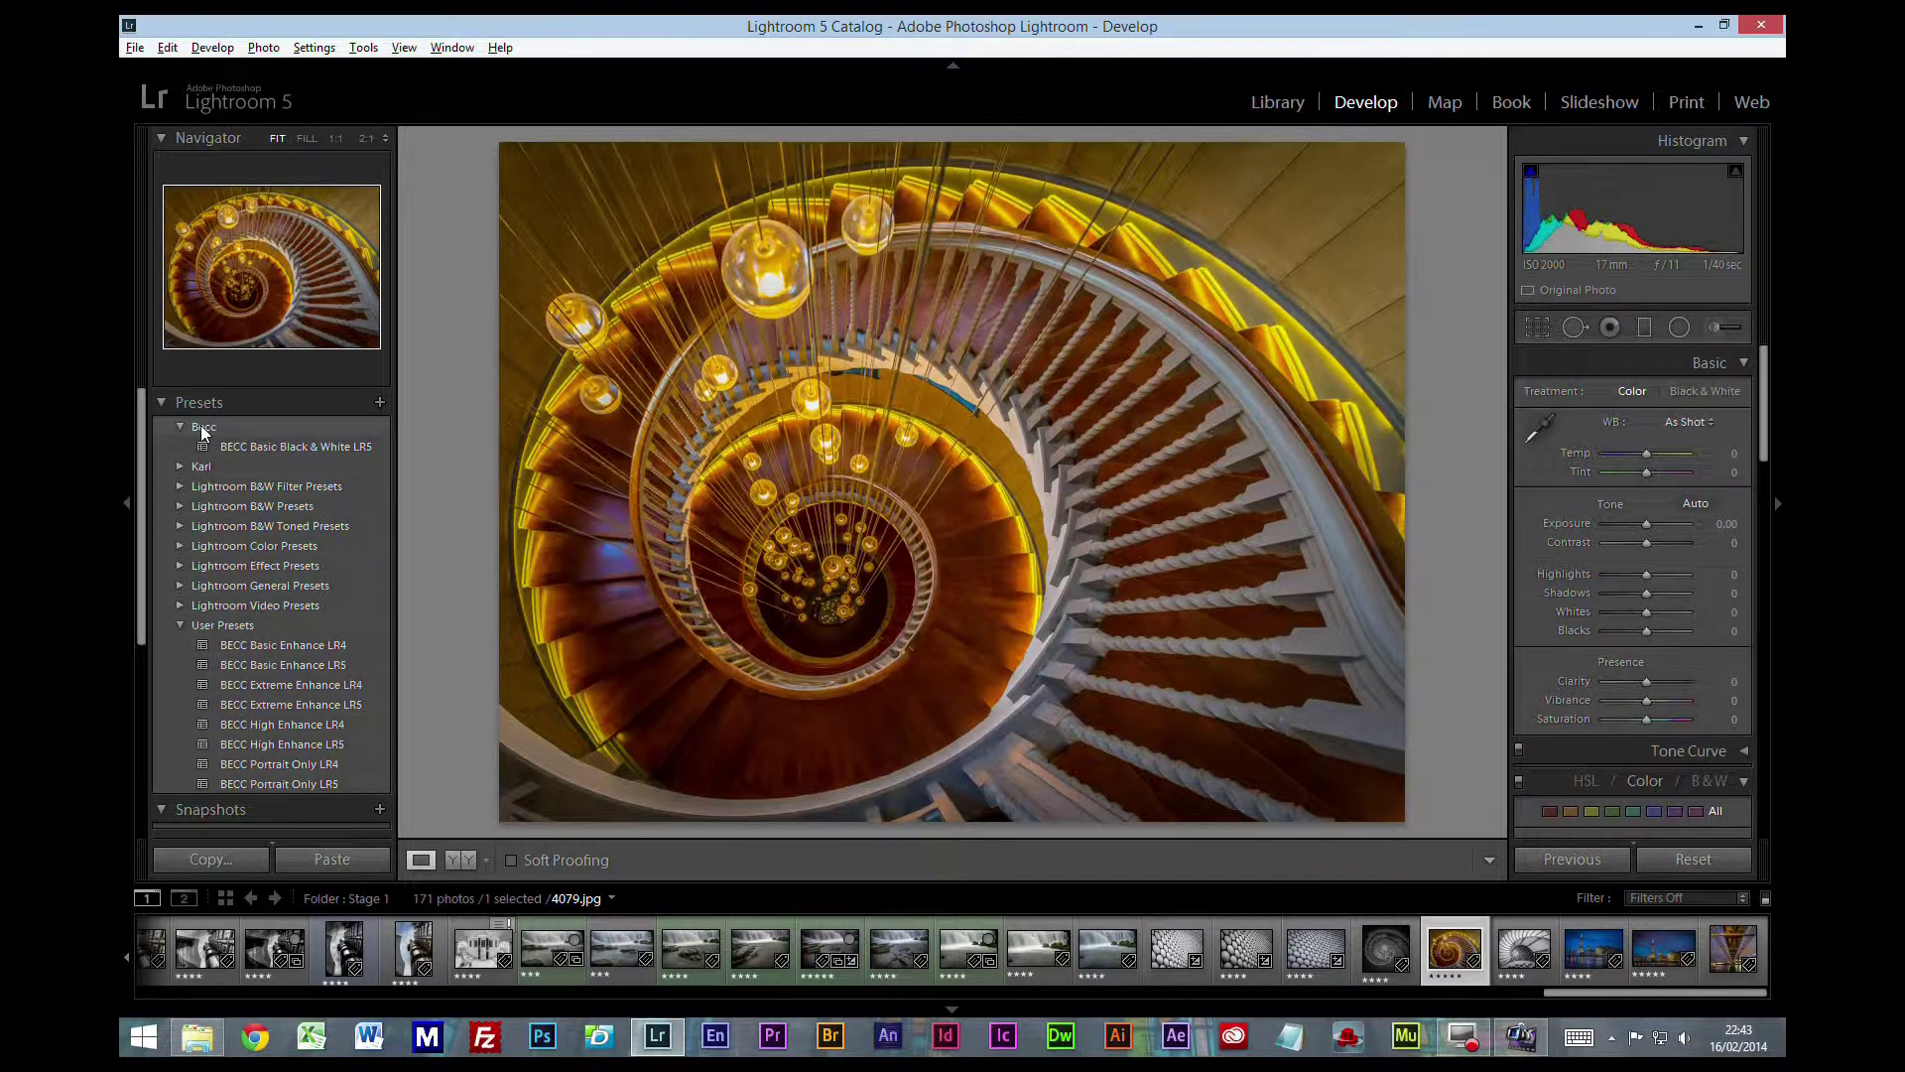
mouse_move(295, 445)
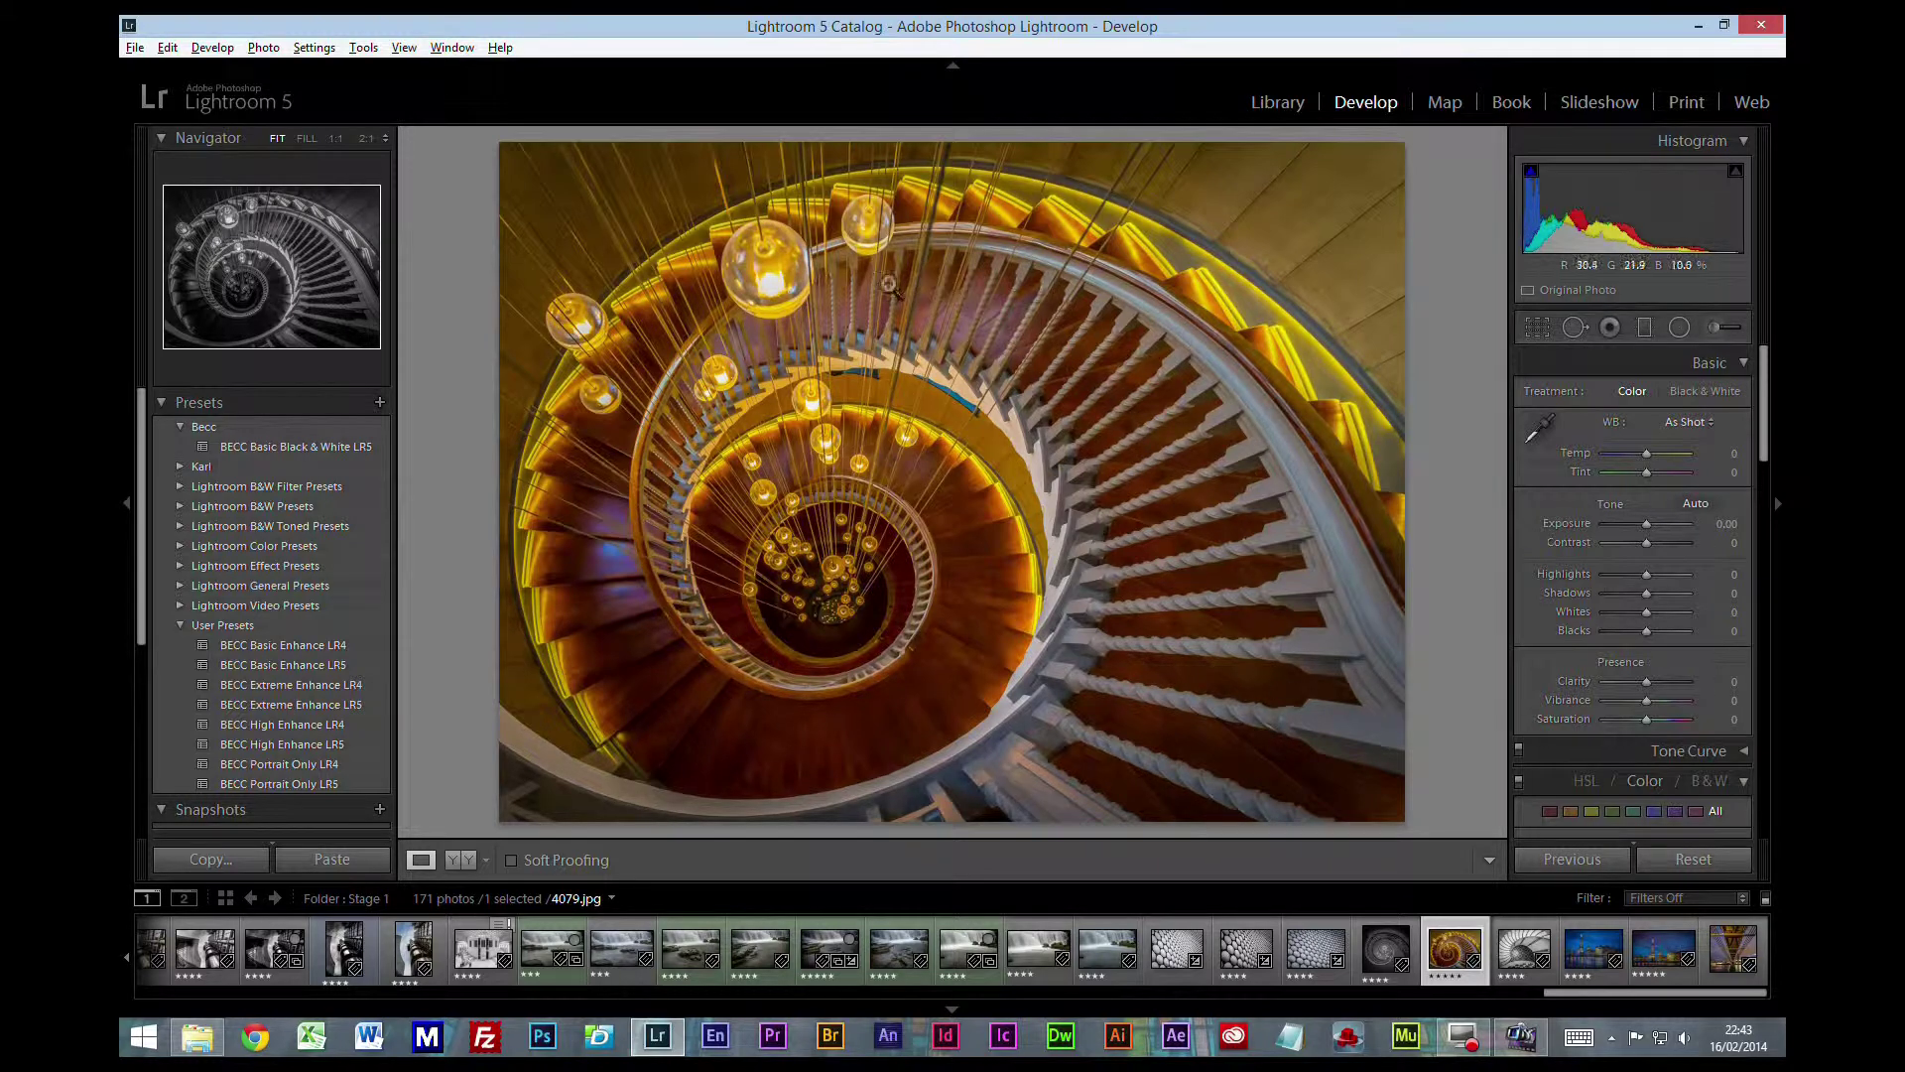
Step: Create a develop preset named Becc Test 1 in the Becc folder, excluding the Black Clipping setting
click(379, 403)
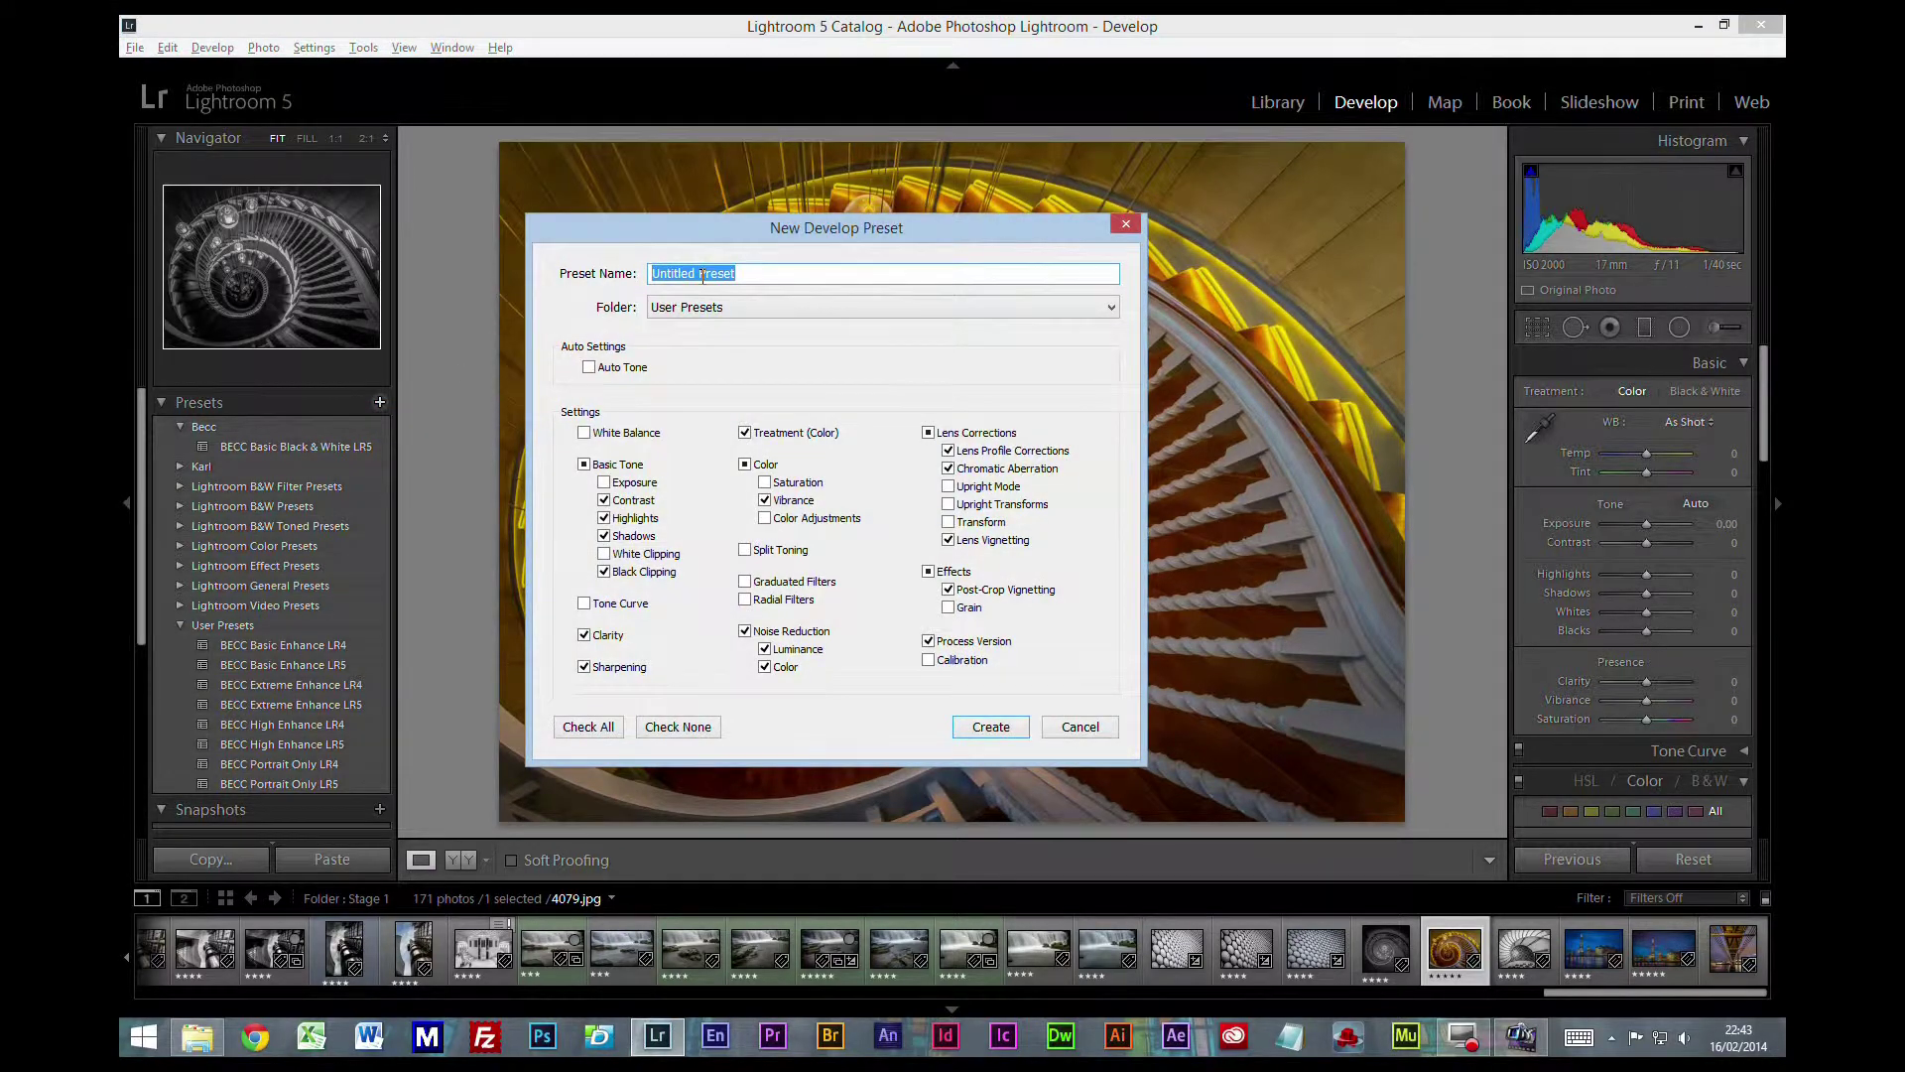
text(Becc Test 1)
click(735, 309)
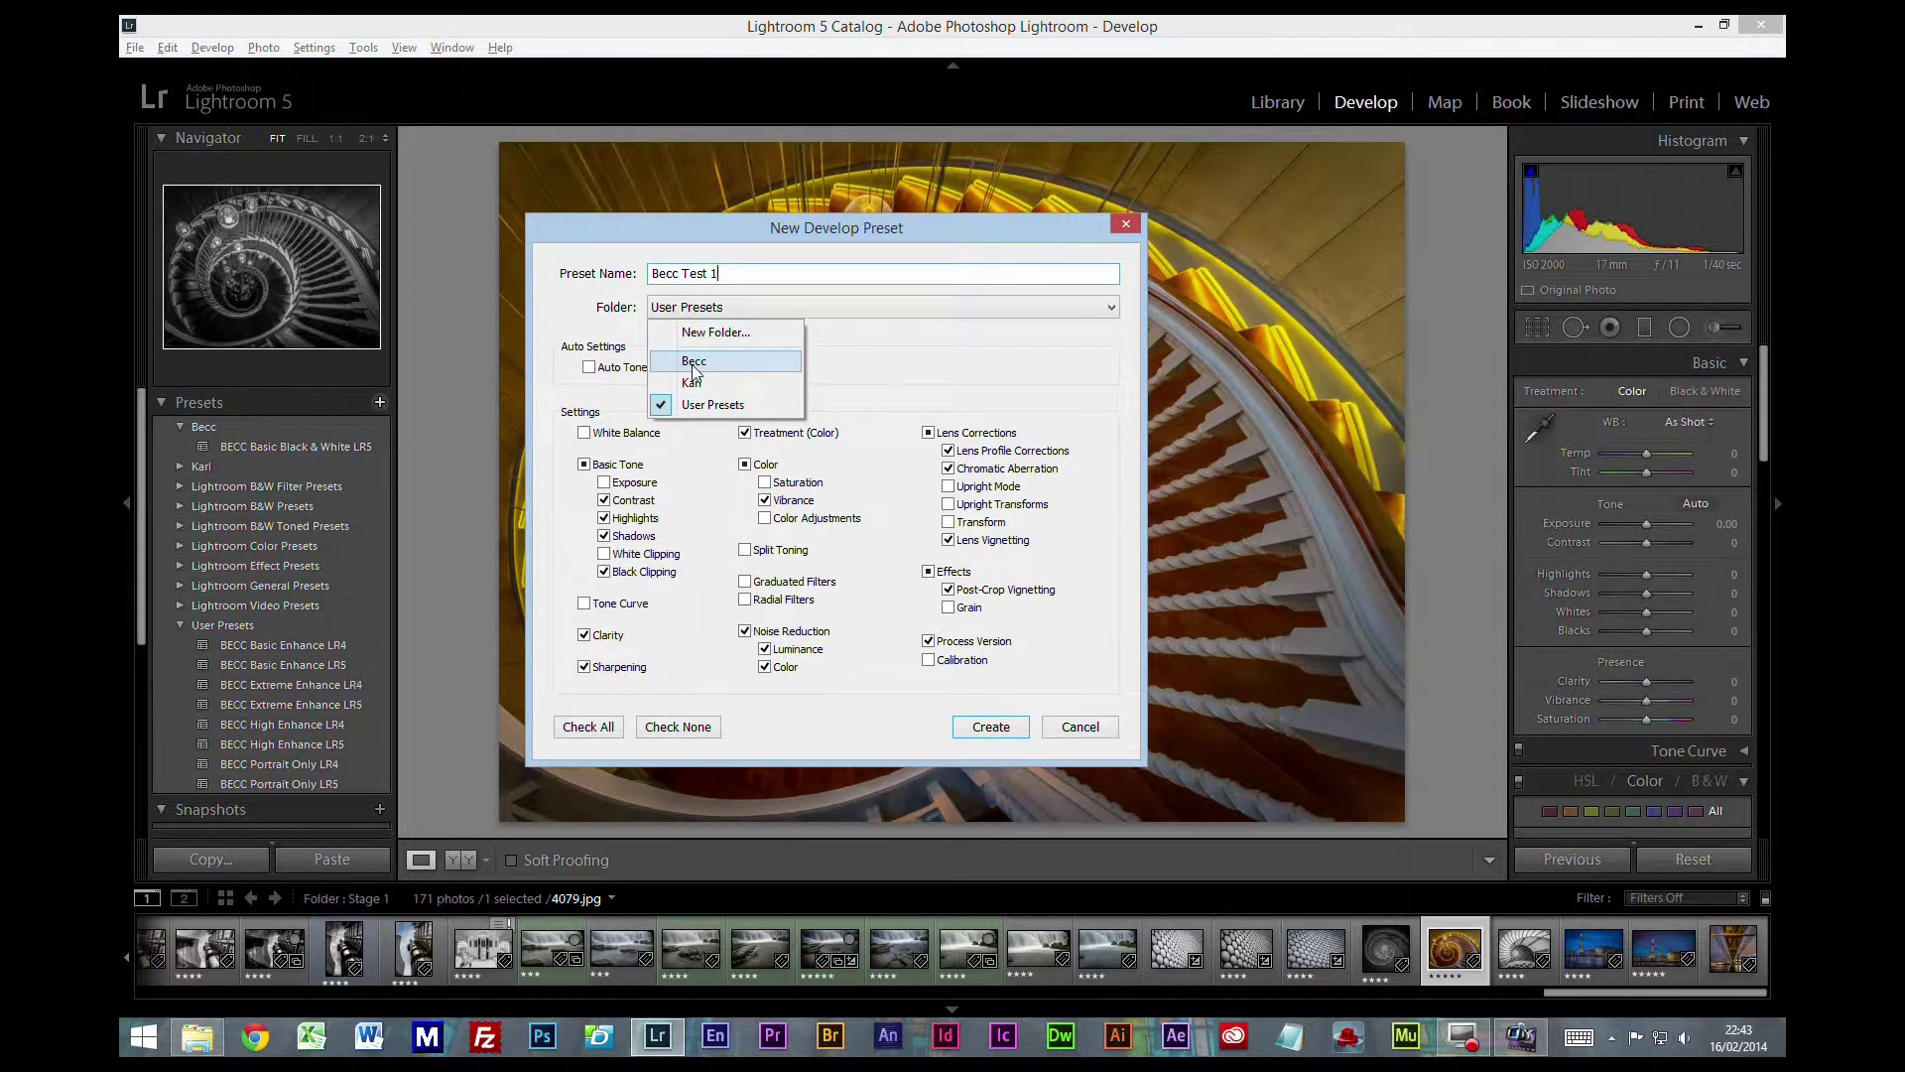
click(694, 363)
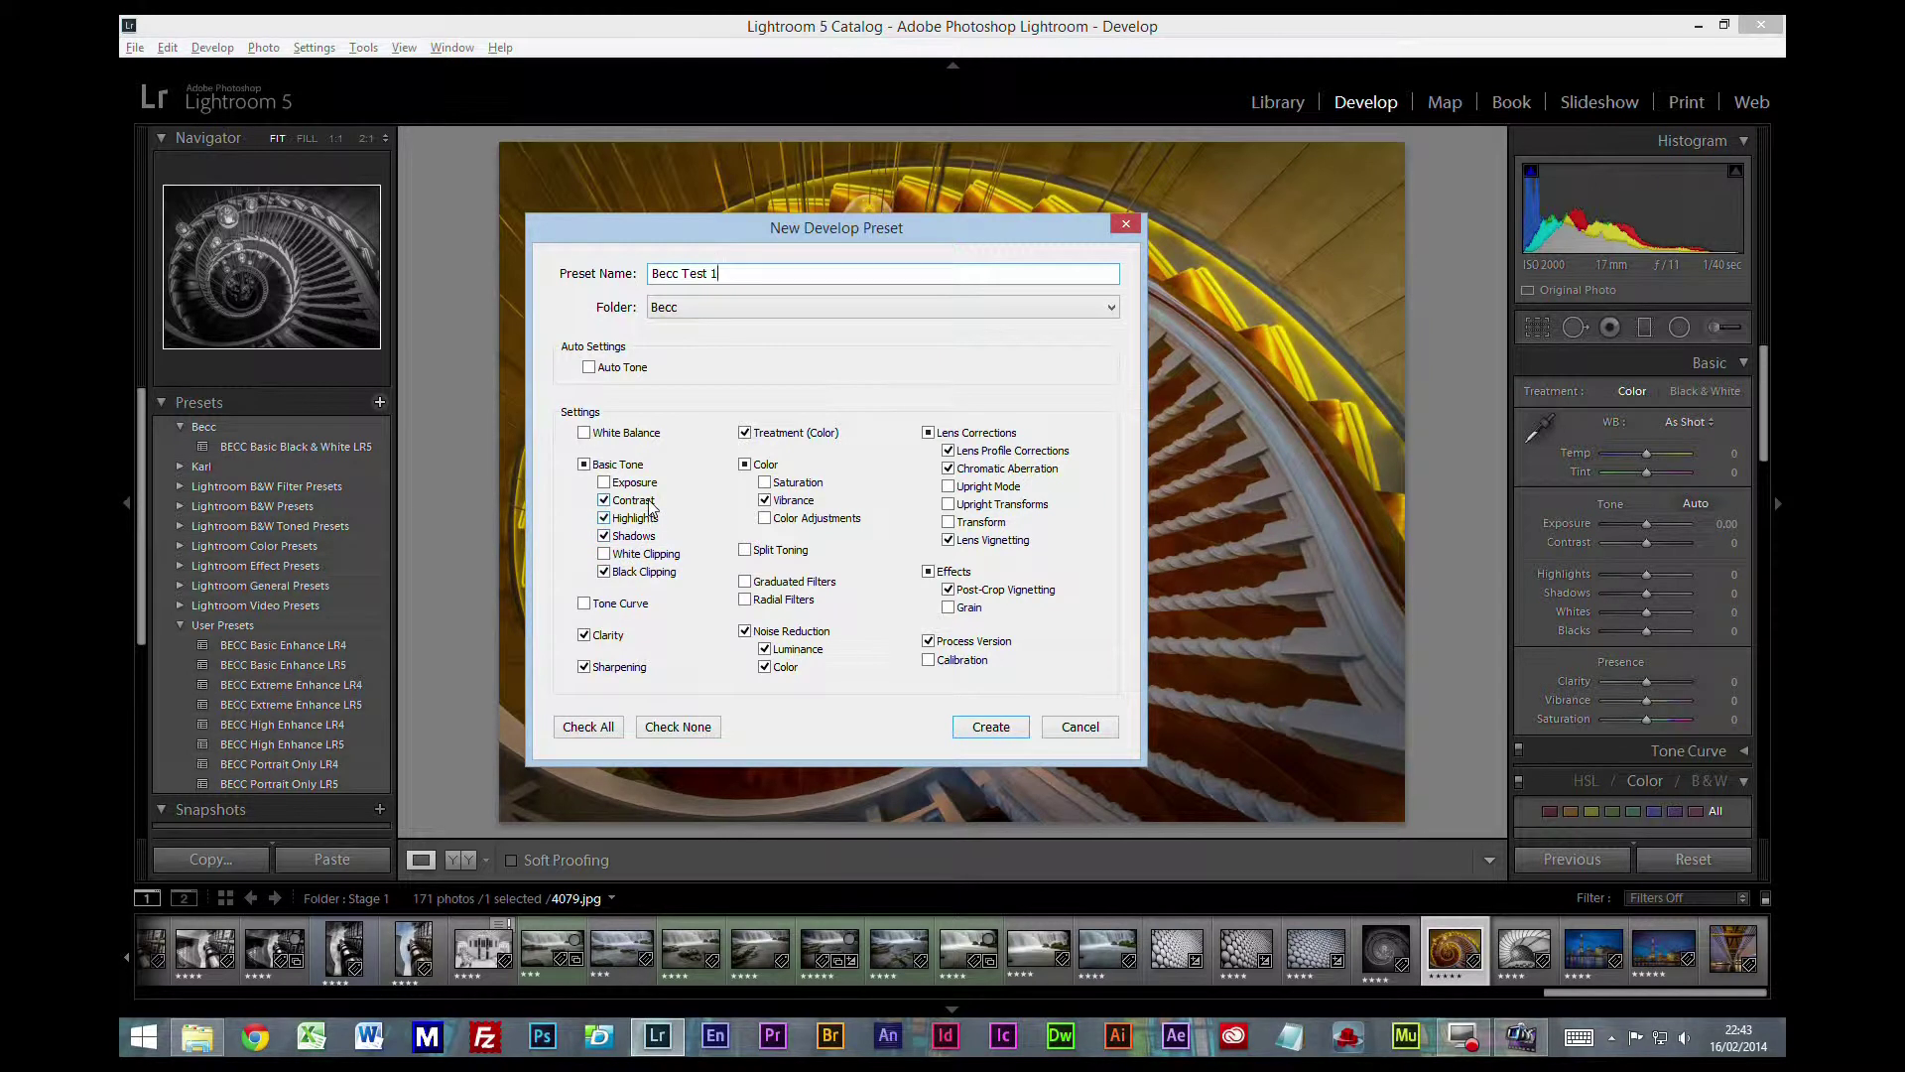
click(605, 572)
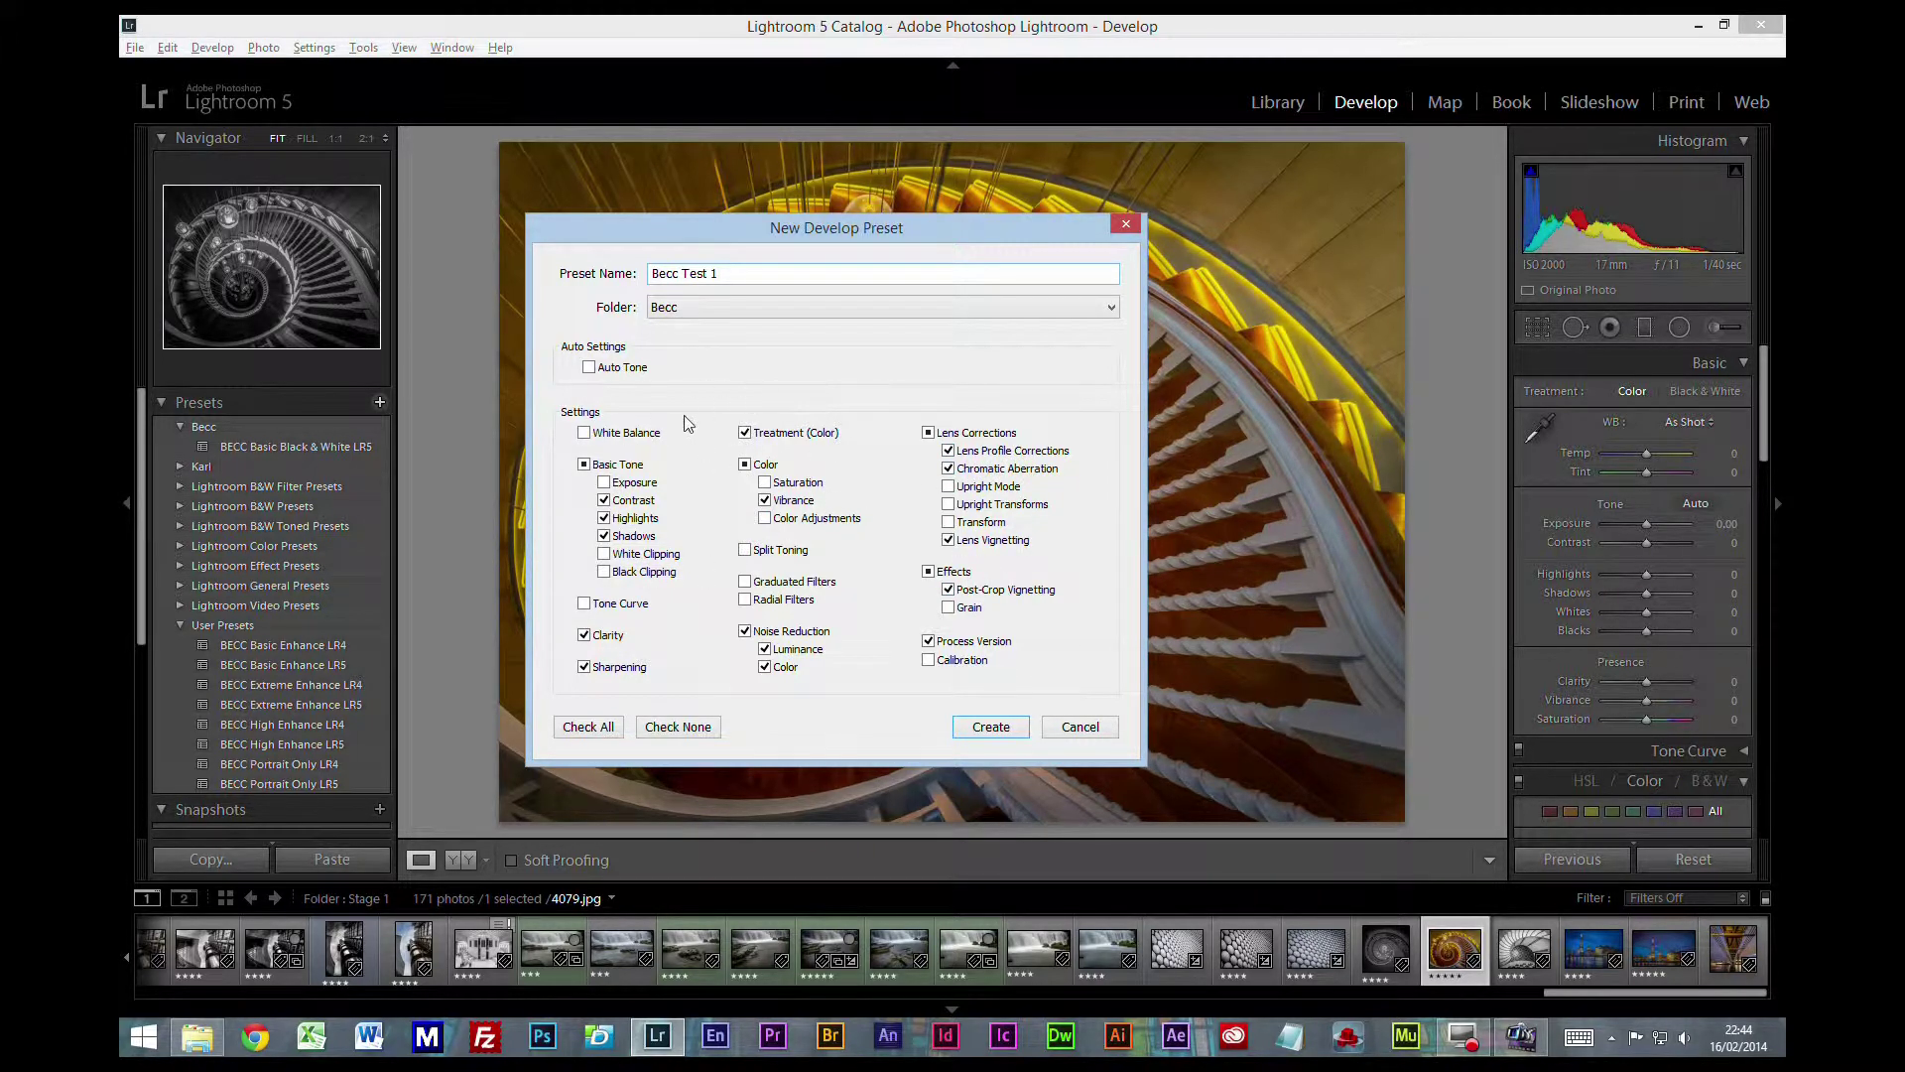
click(990, 726)
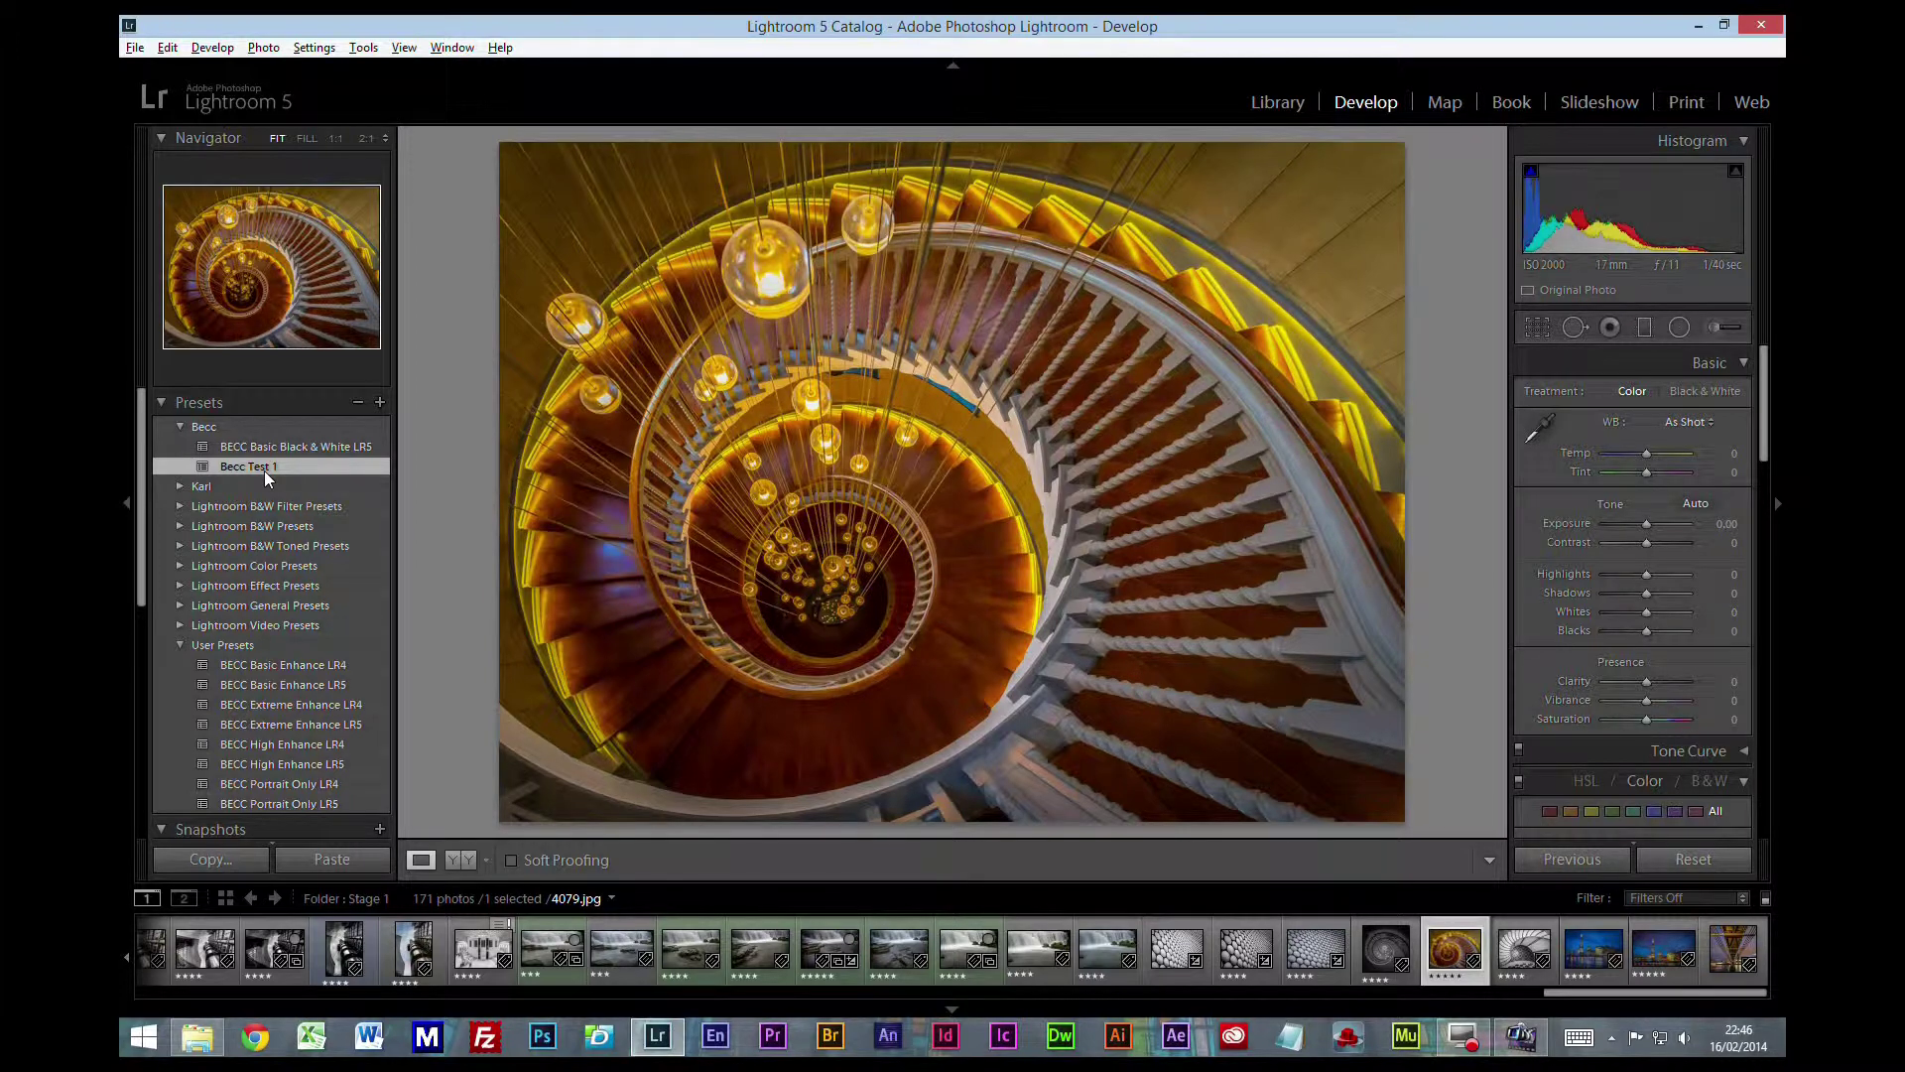
Step: Import the preset file BECC Basic Black & White LR5.lrtemplate from the Equilibrium (E:) drive into the Becc folder
click(212, 427)
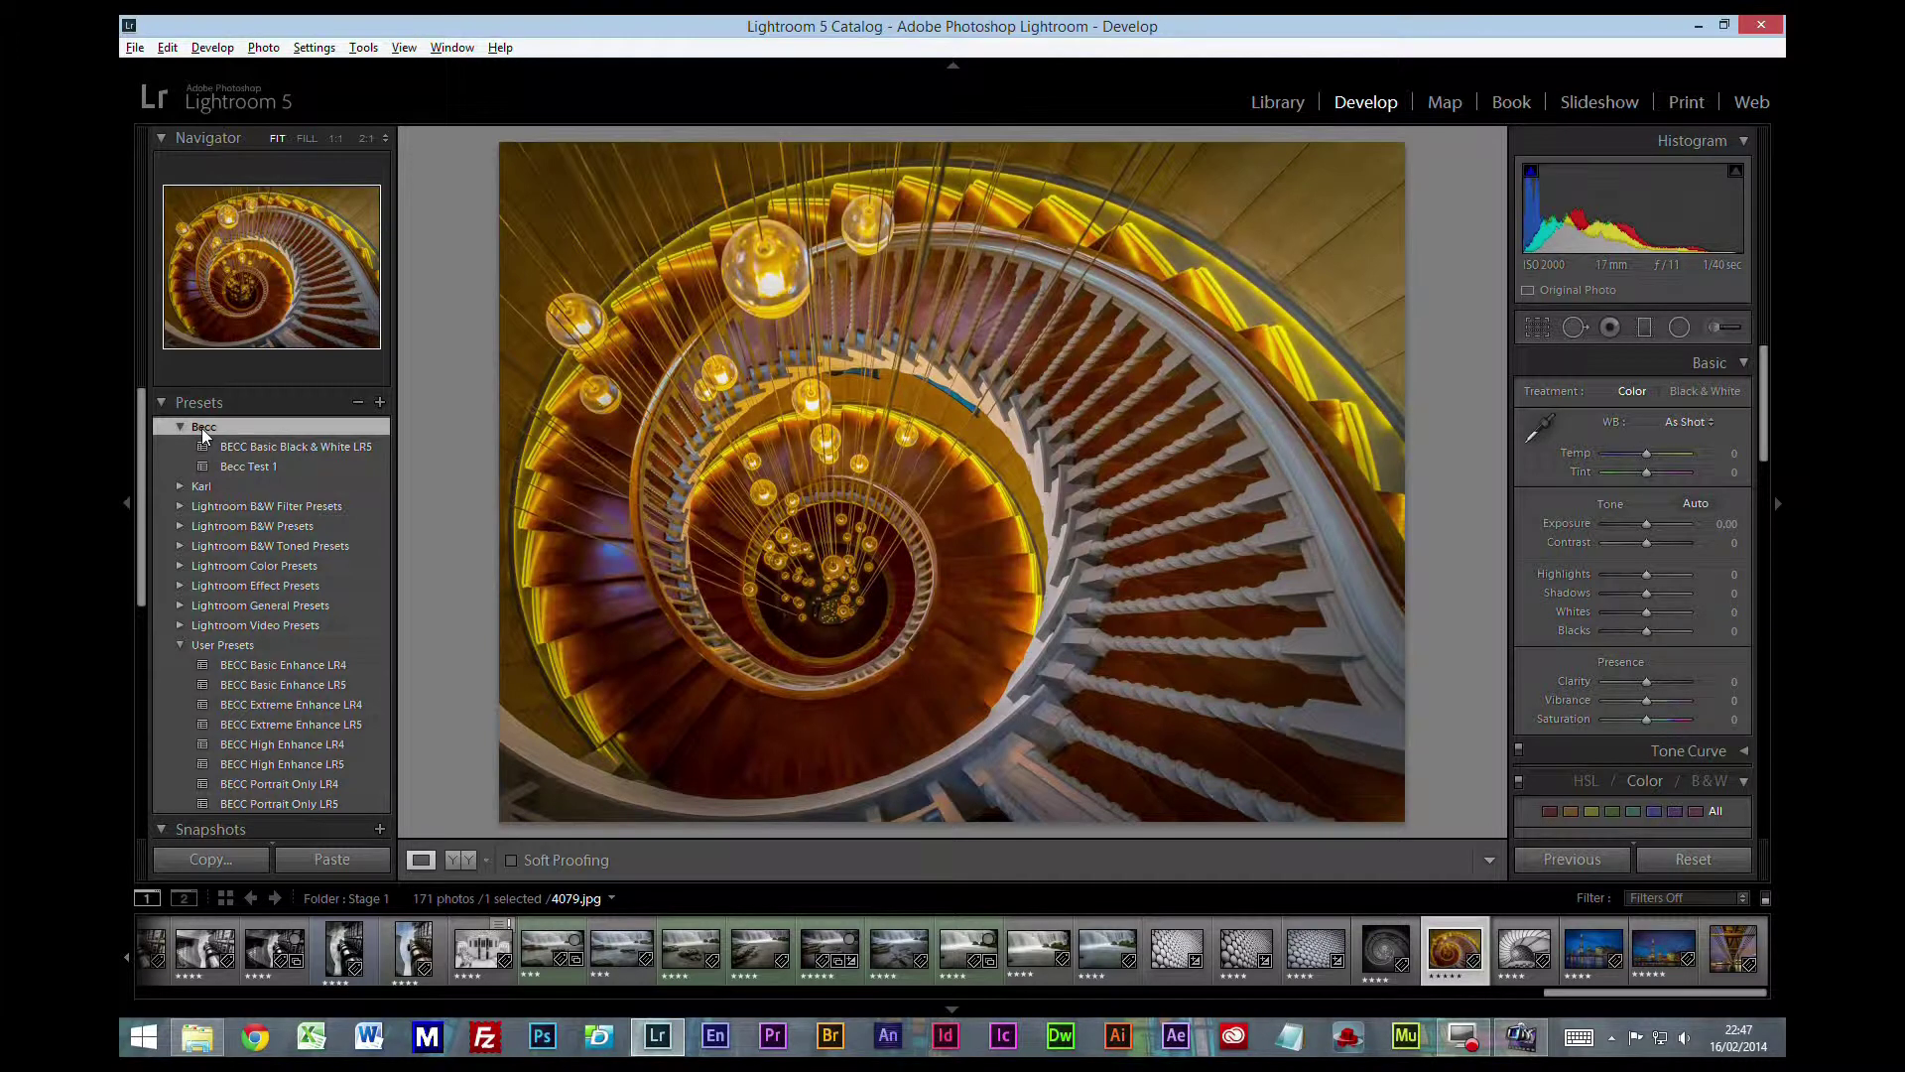
right_click(203, 429)
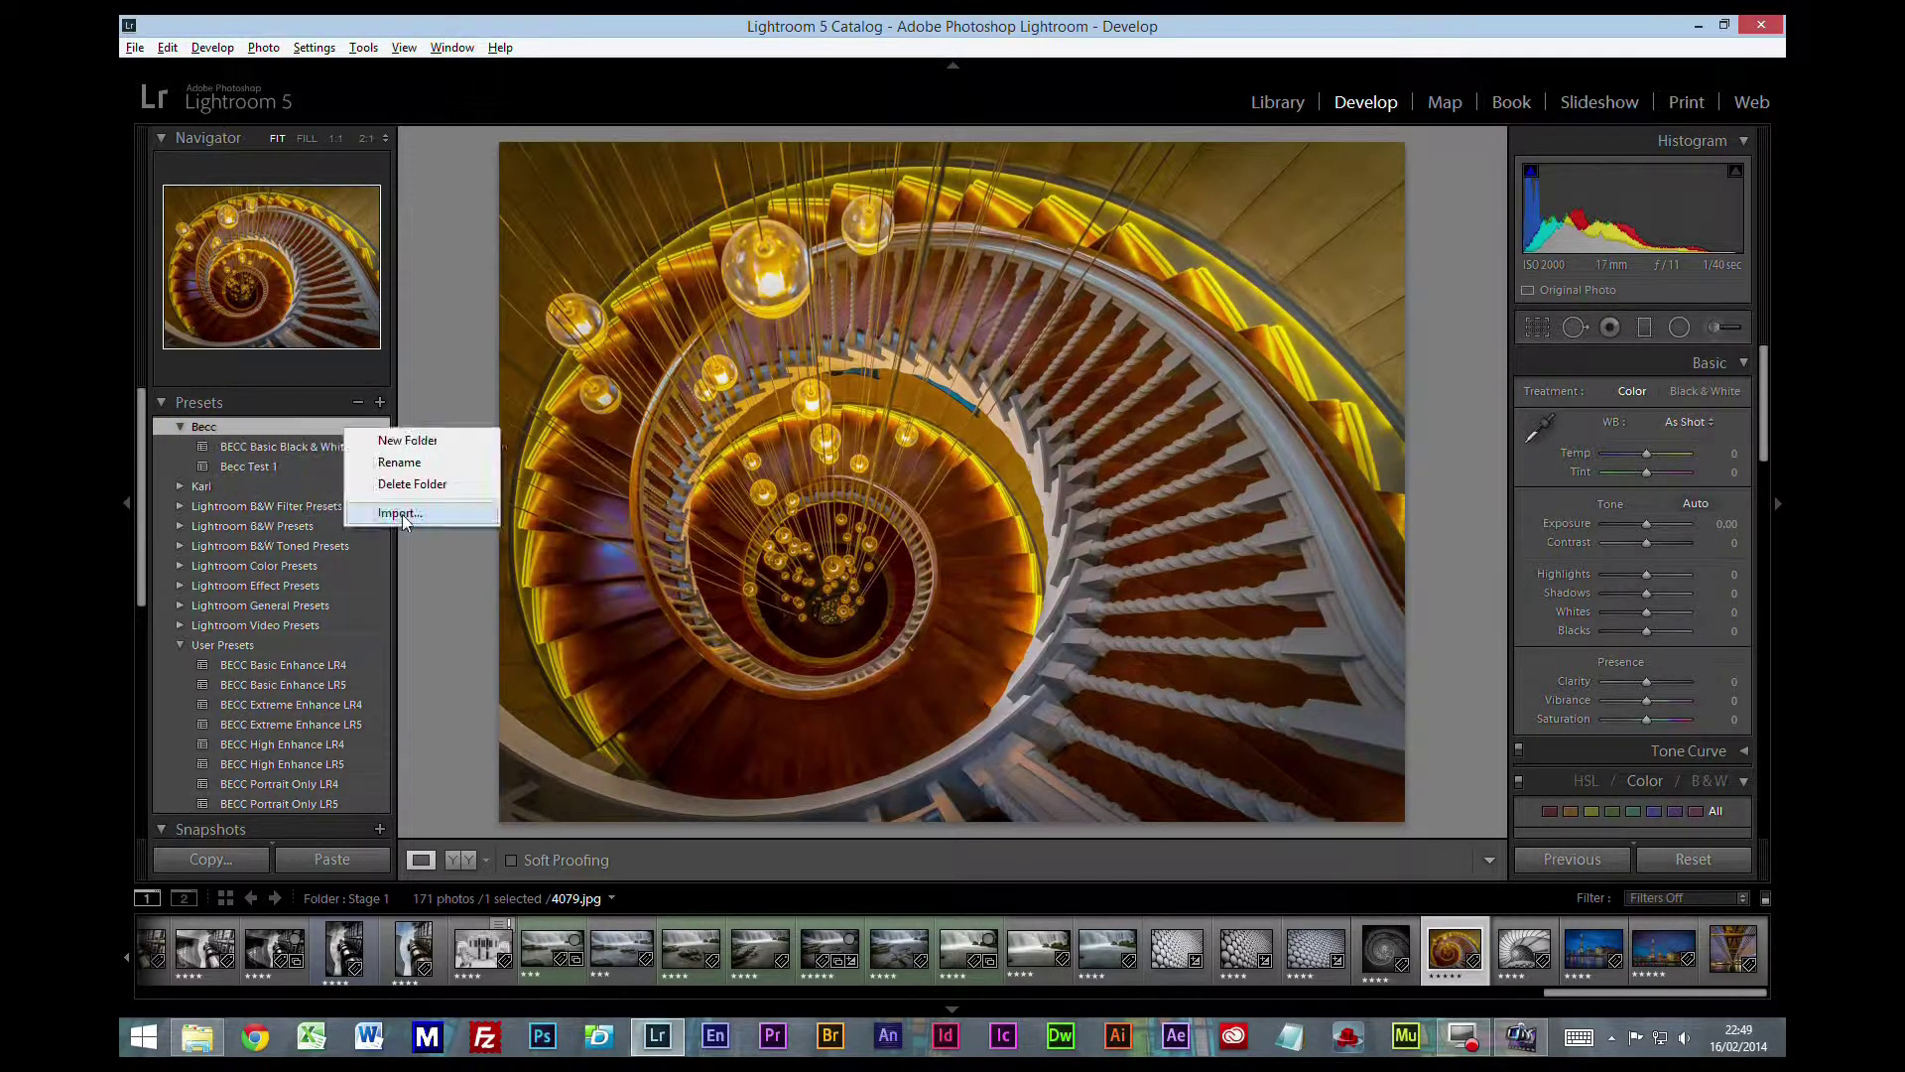
click(401, 514)
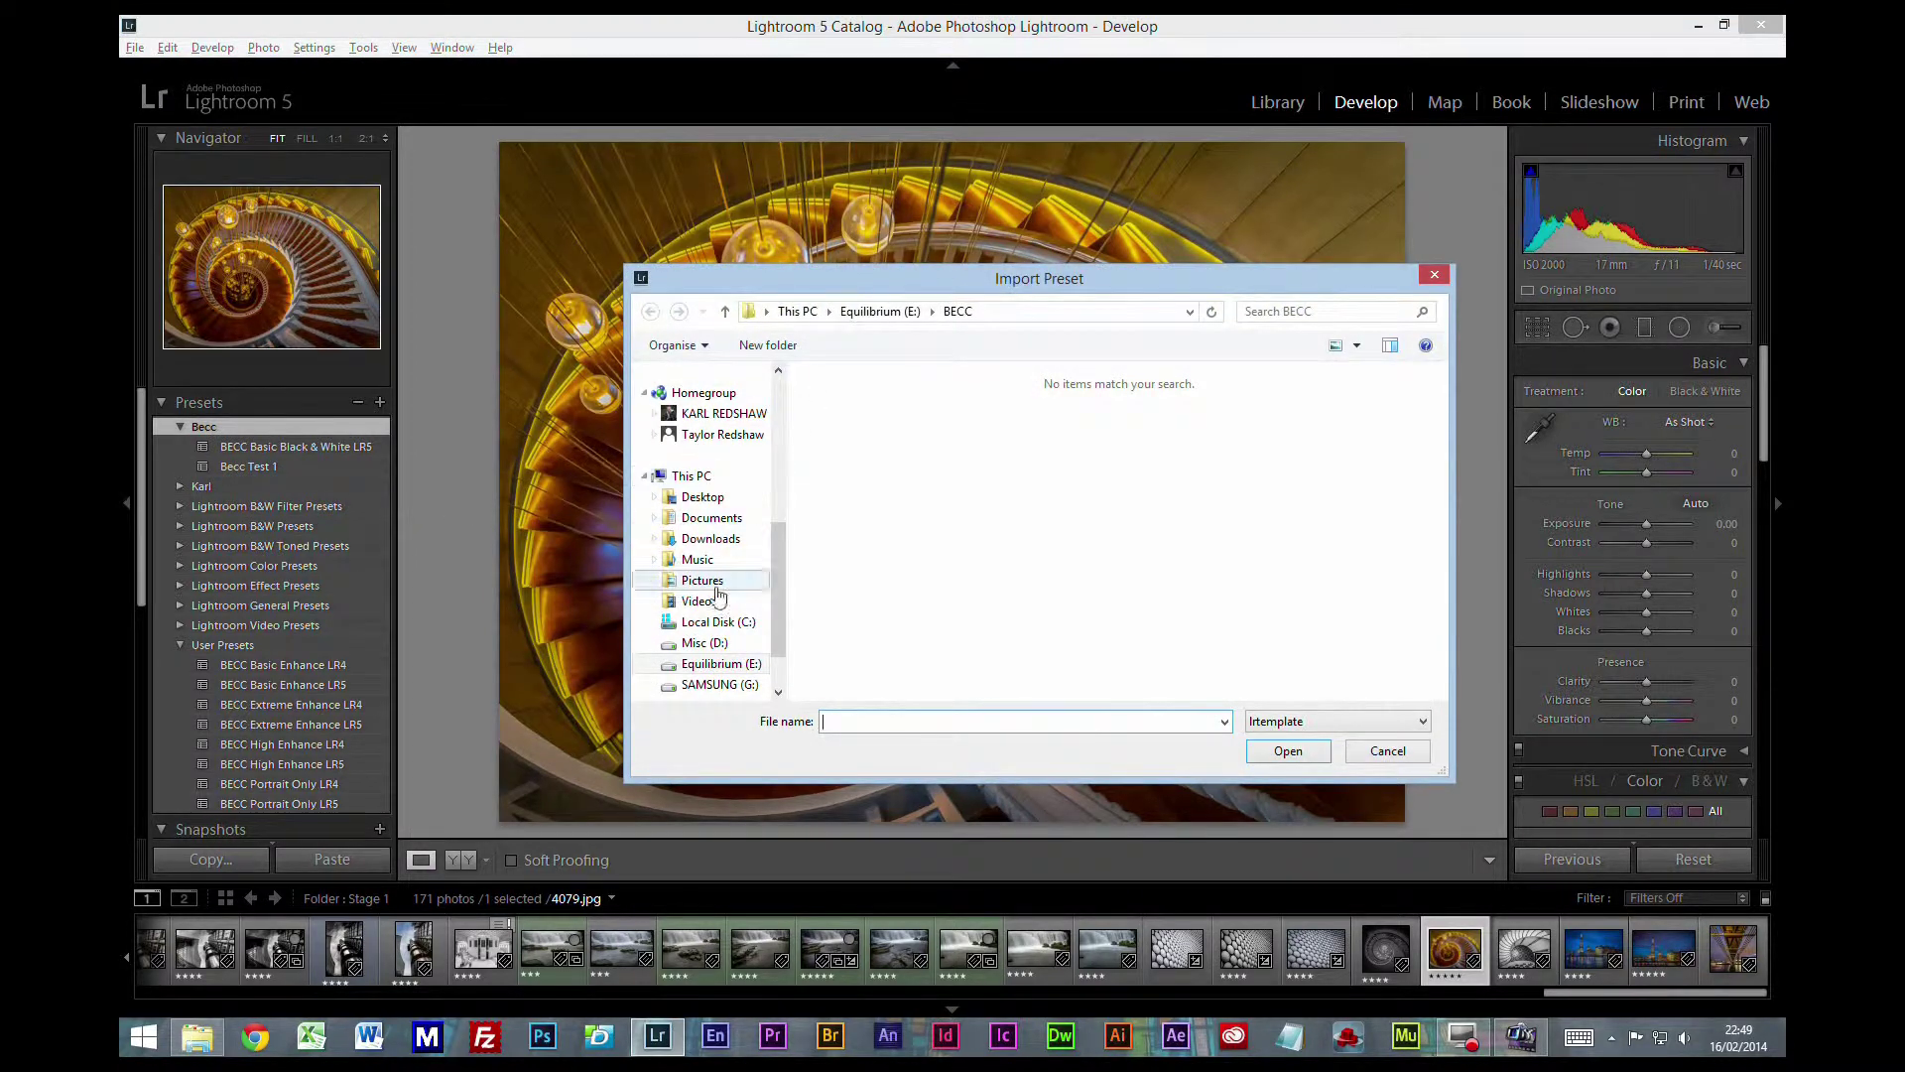
click(727, 665)
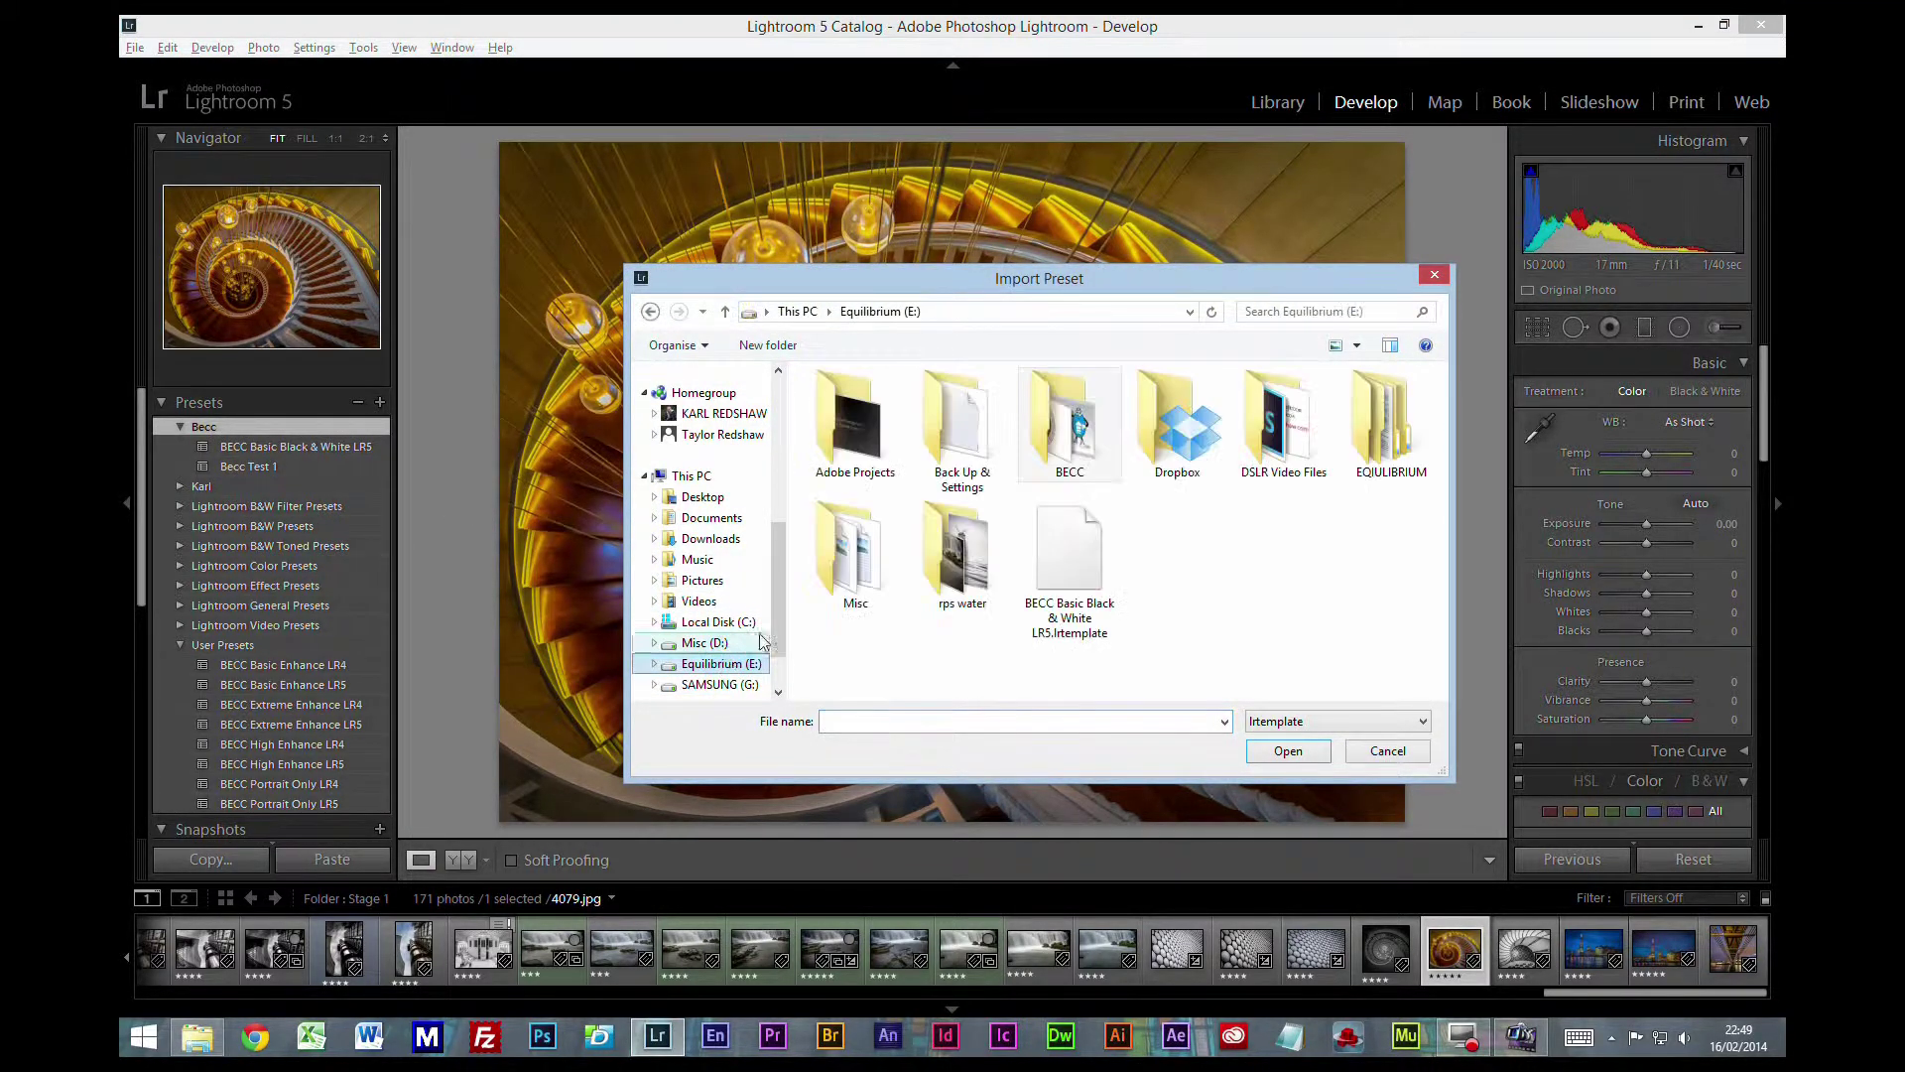
click(1062, 620)
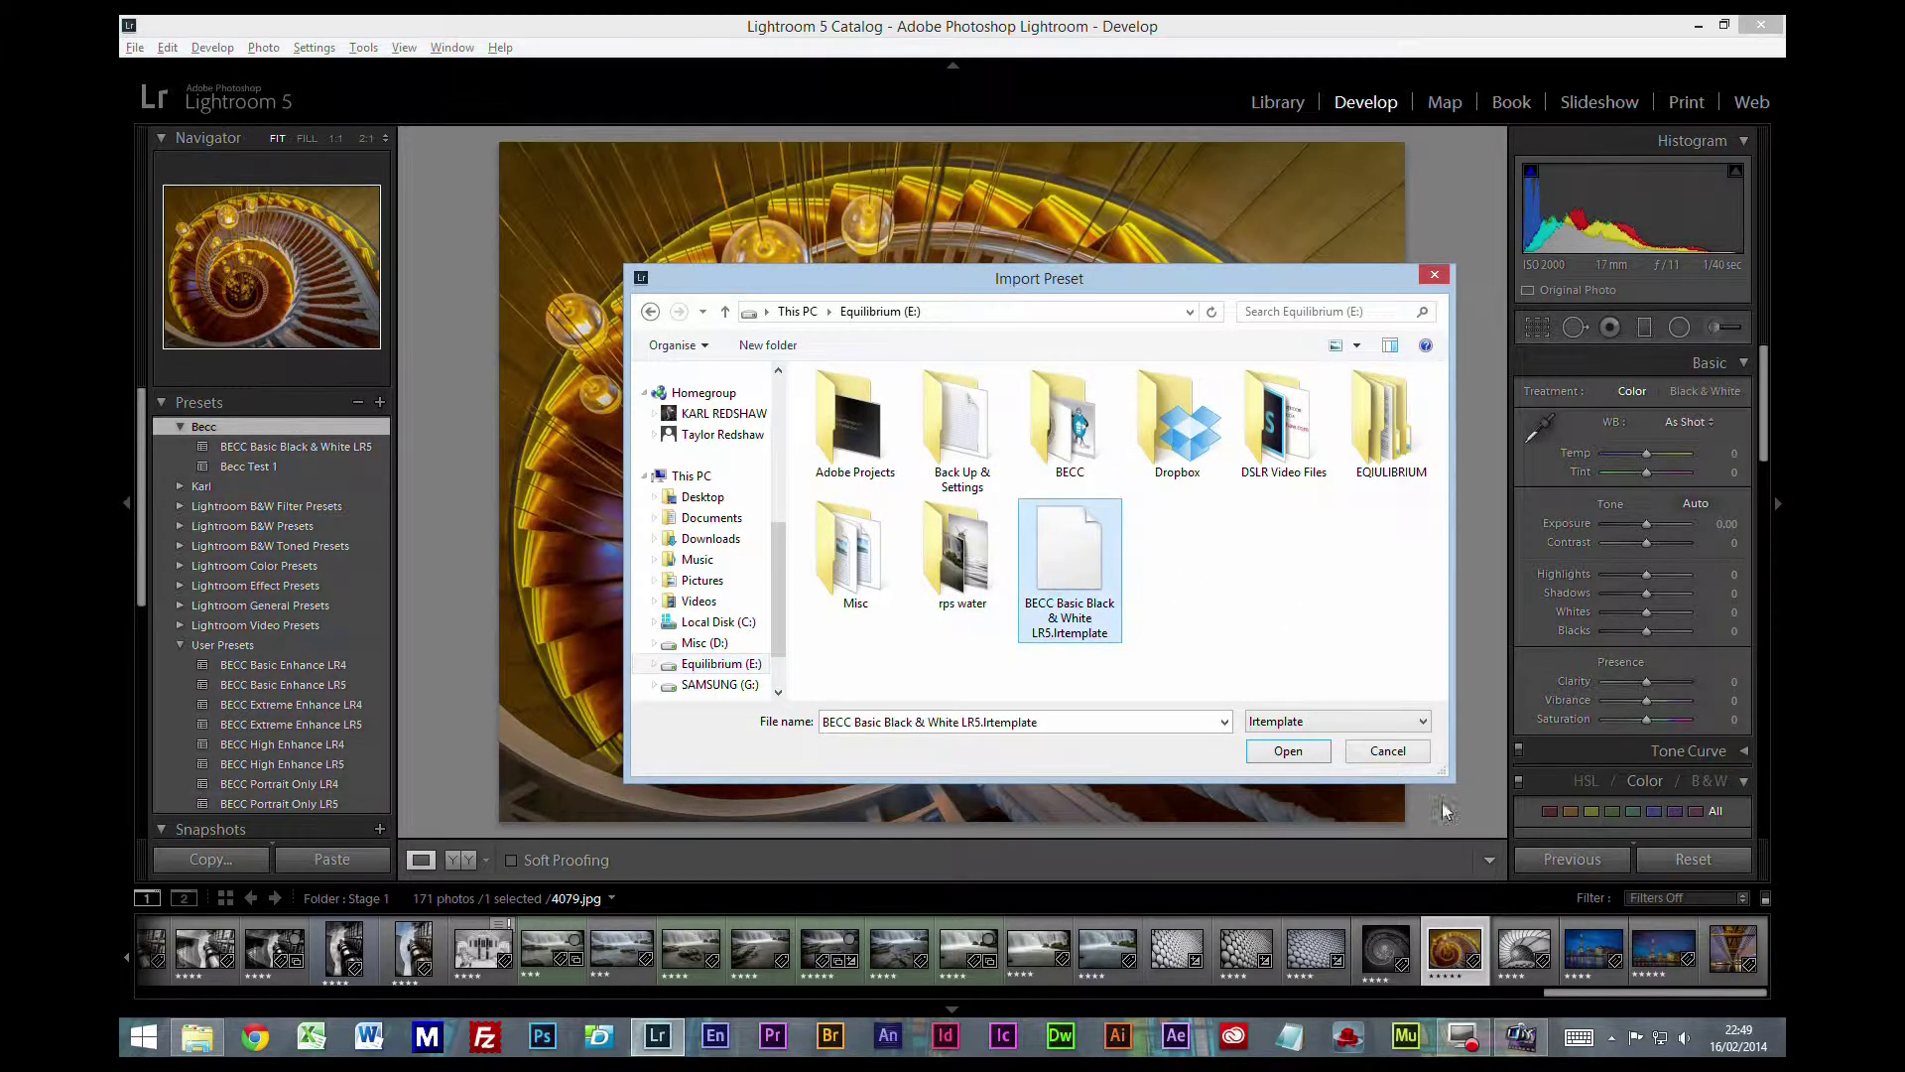
click(1300, 754)
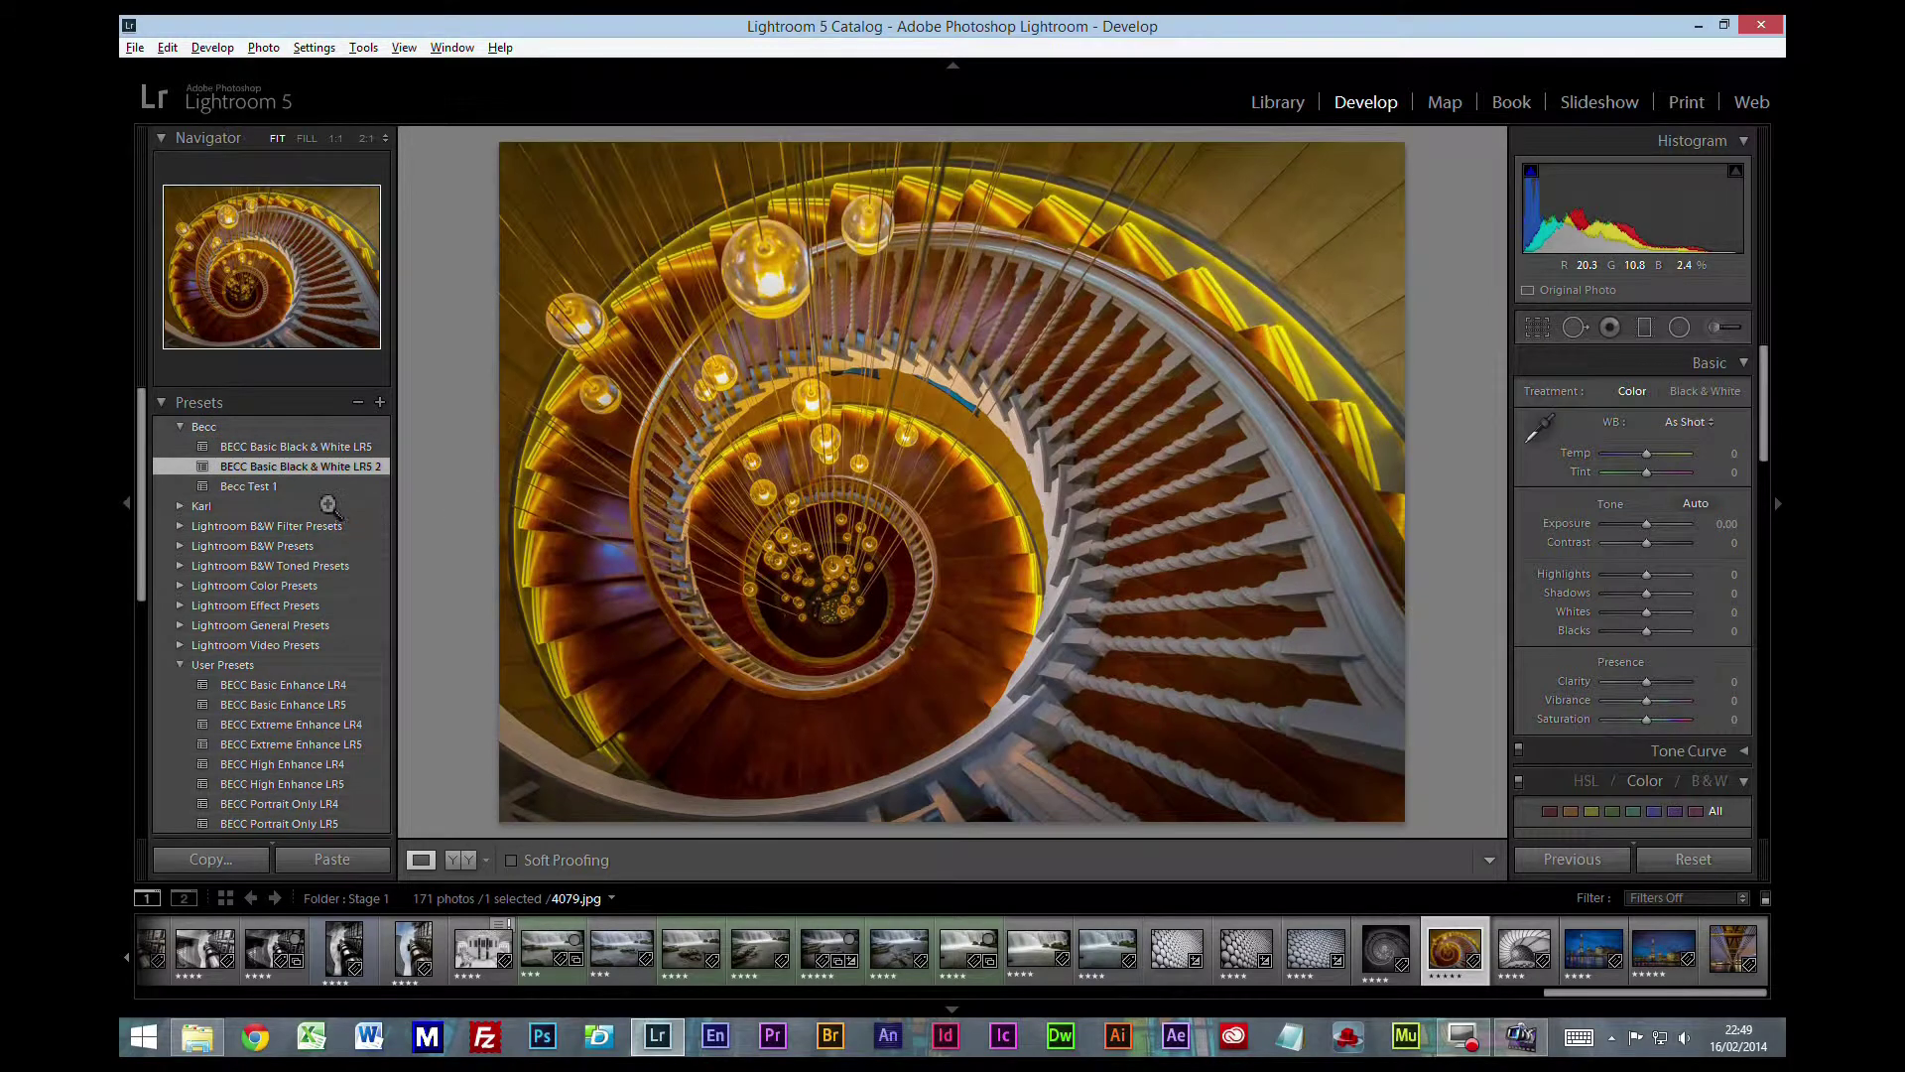
Step: Apply the Becc folder's presets to the staircase photo in turn, ending with BECC Basic Black & White LR5
click(309, 466)
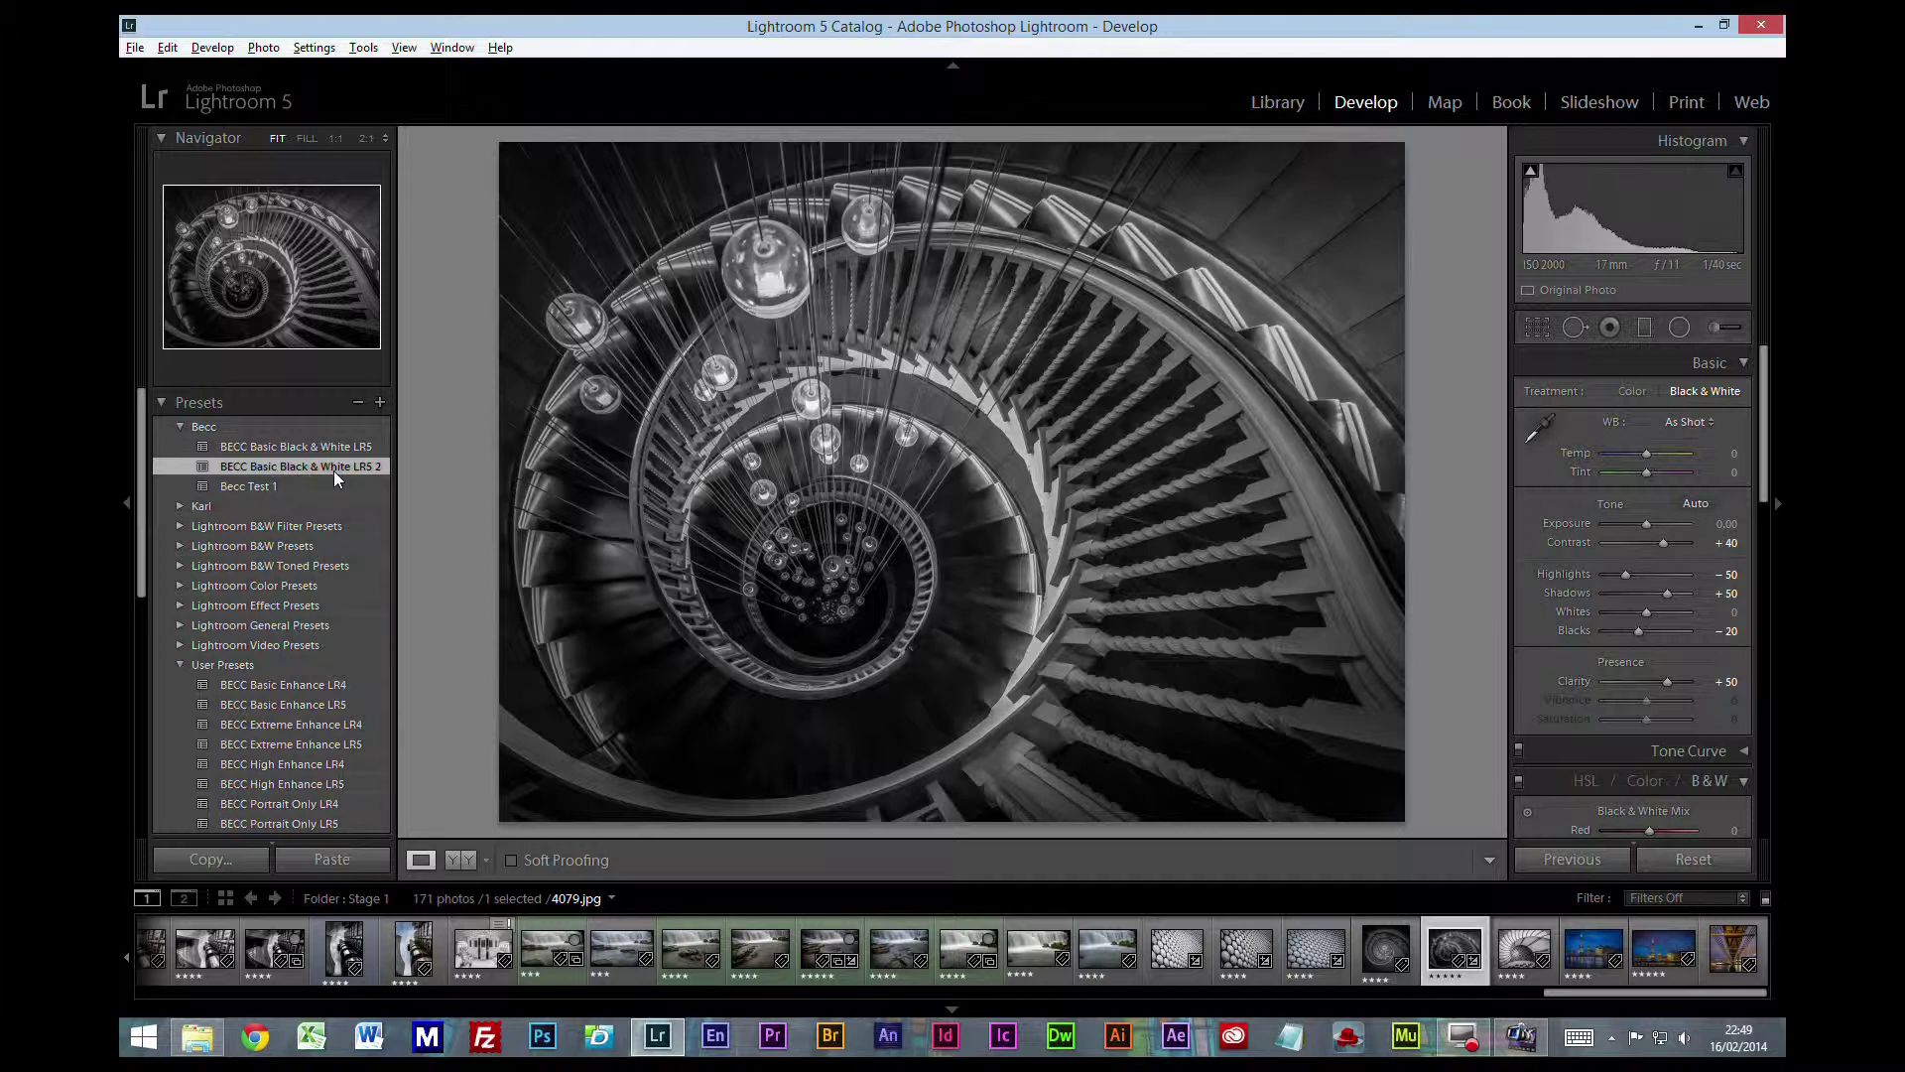
click(268, 486)
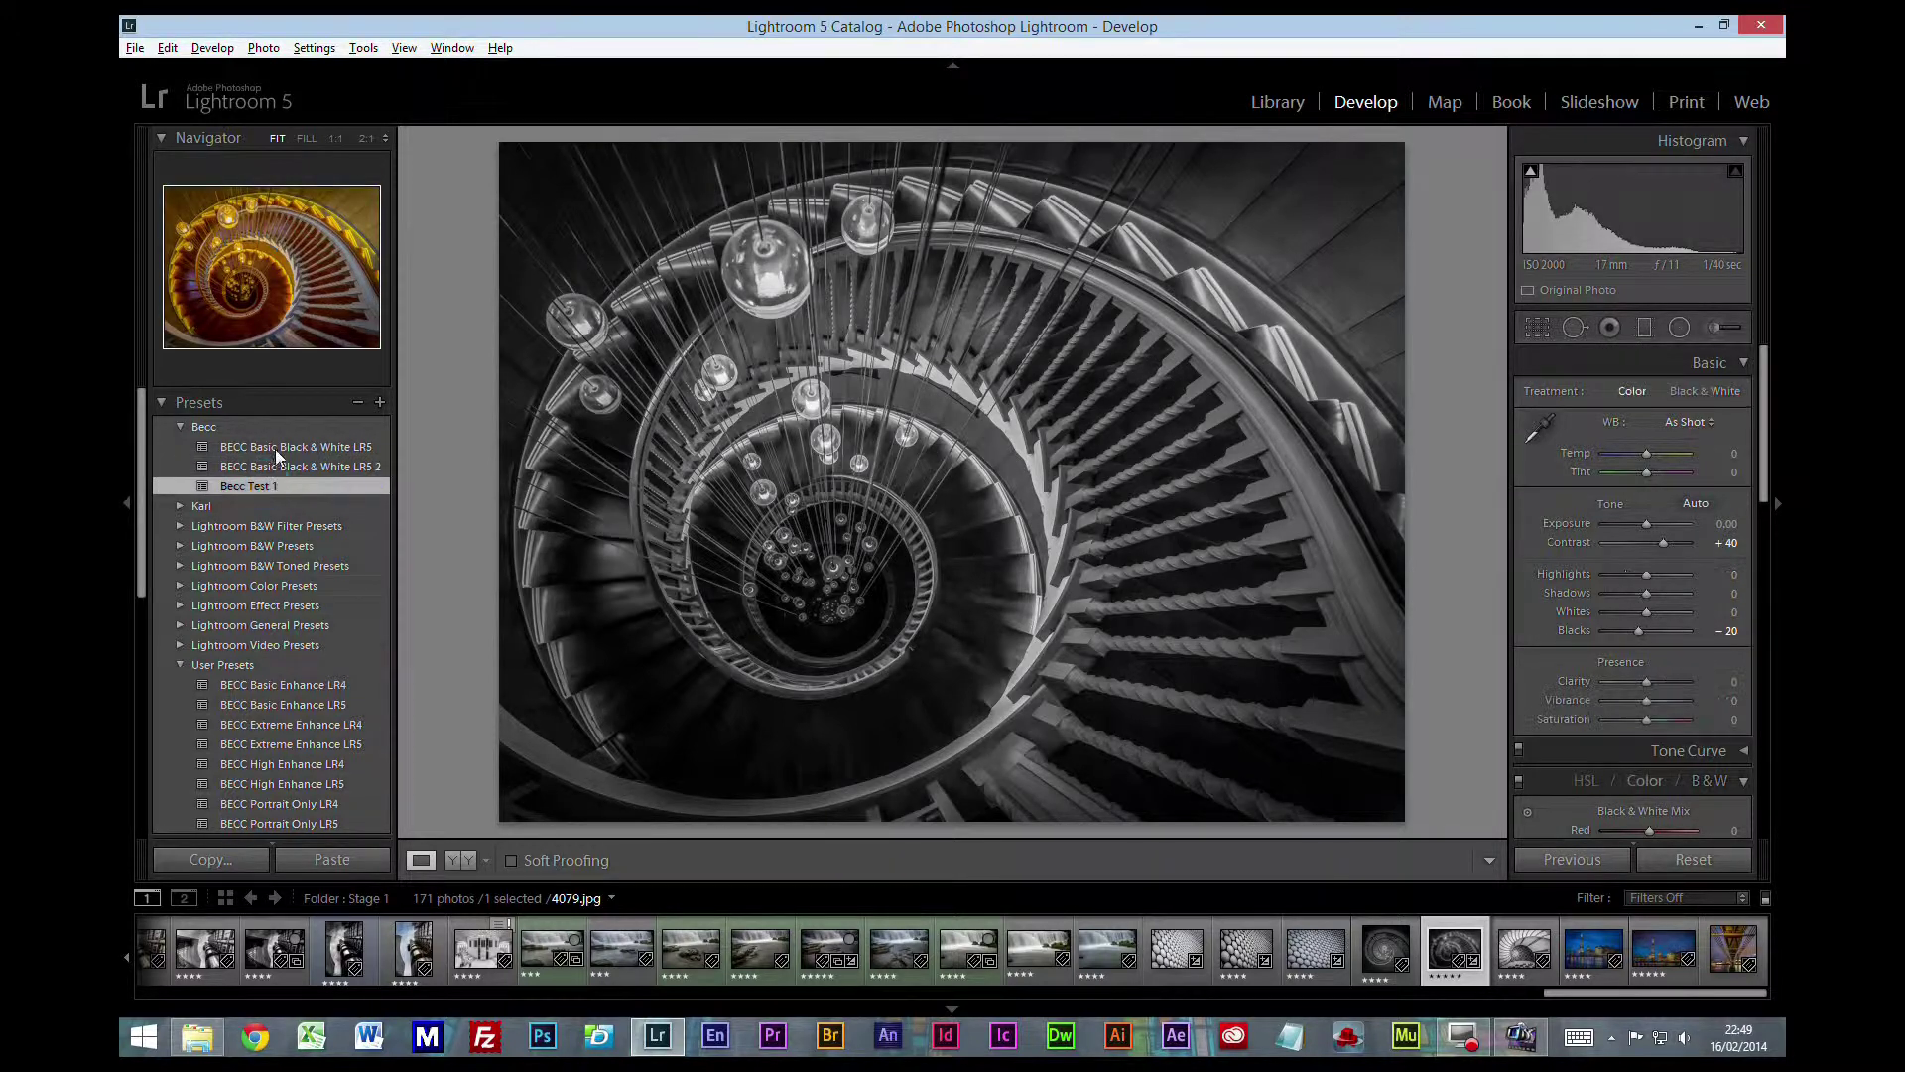
click(280, 446)
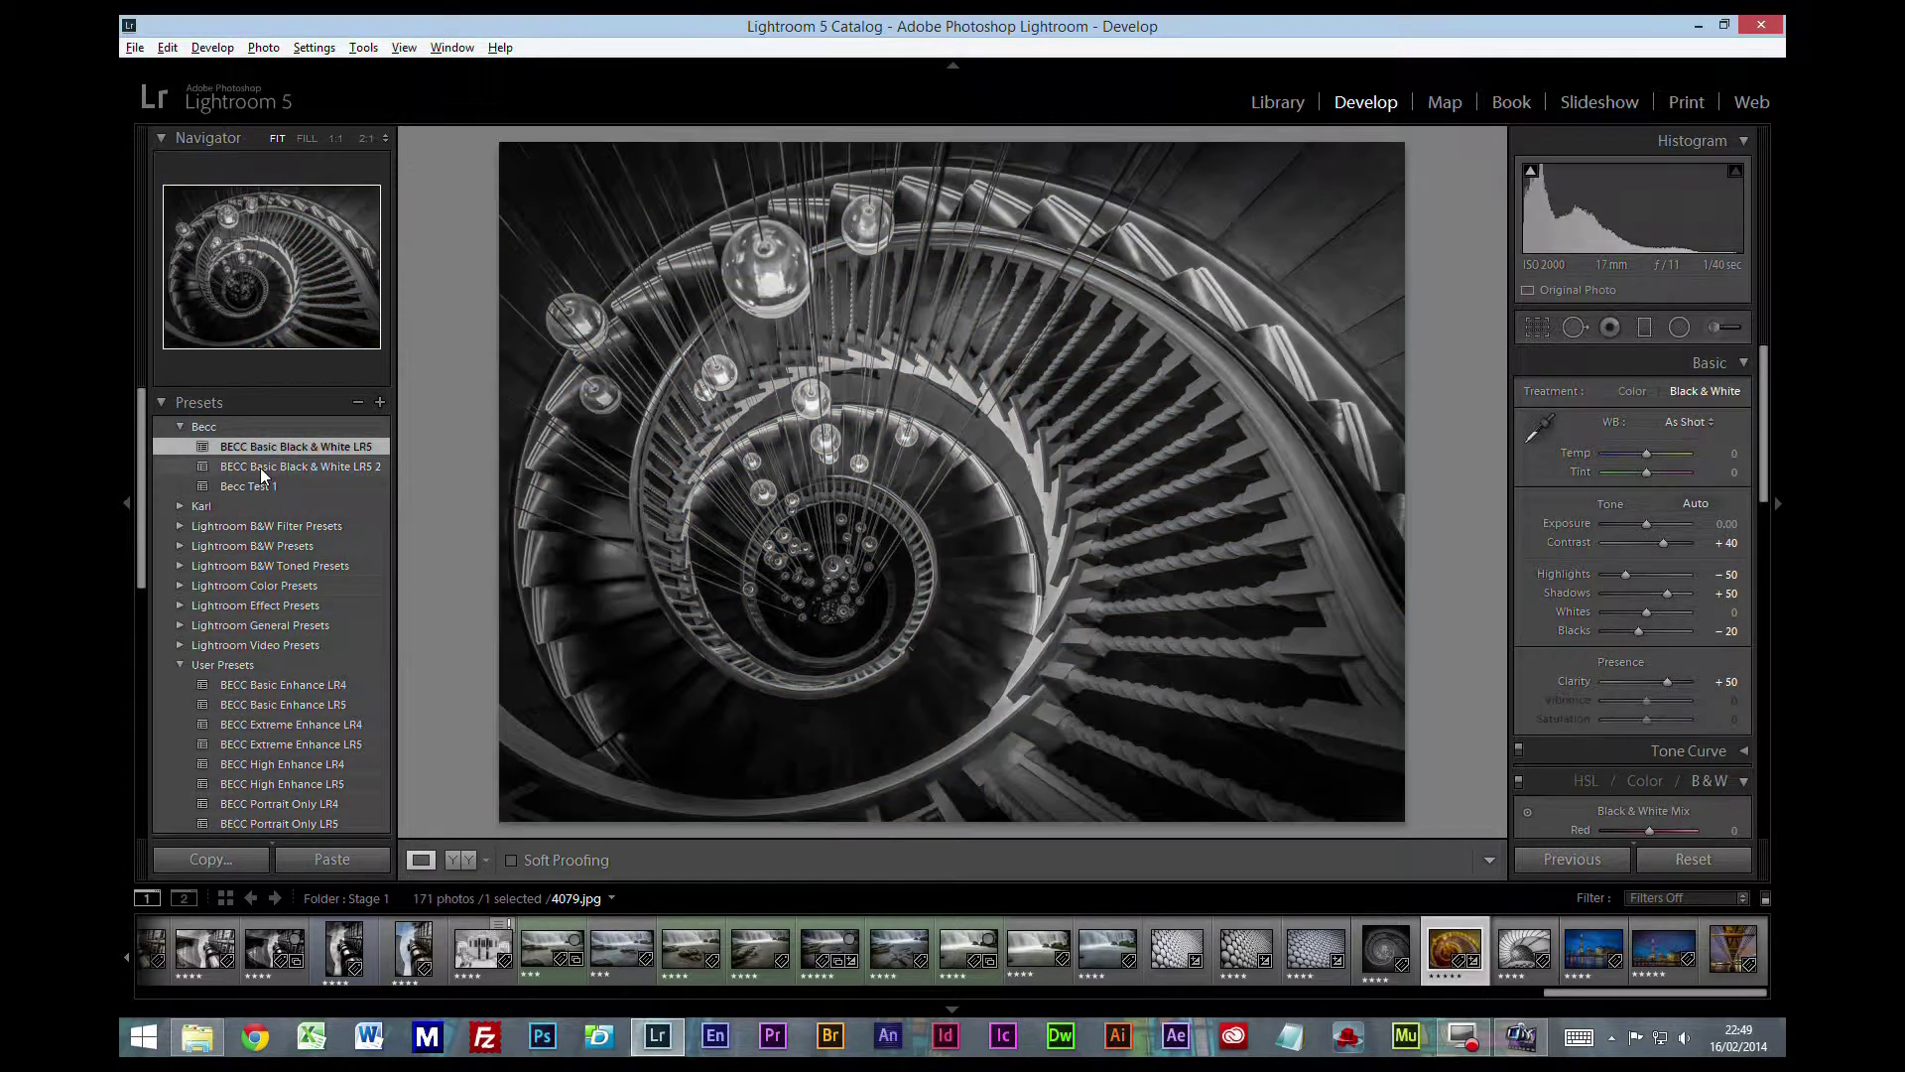
Step: Delete the duplicate preset BECC Basic Black & White LR5 2 from the Becc folder
click(263, 469)
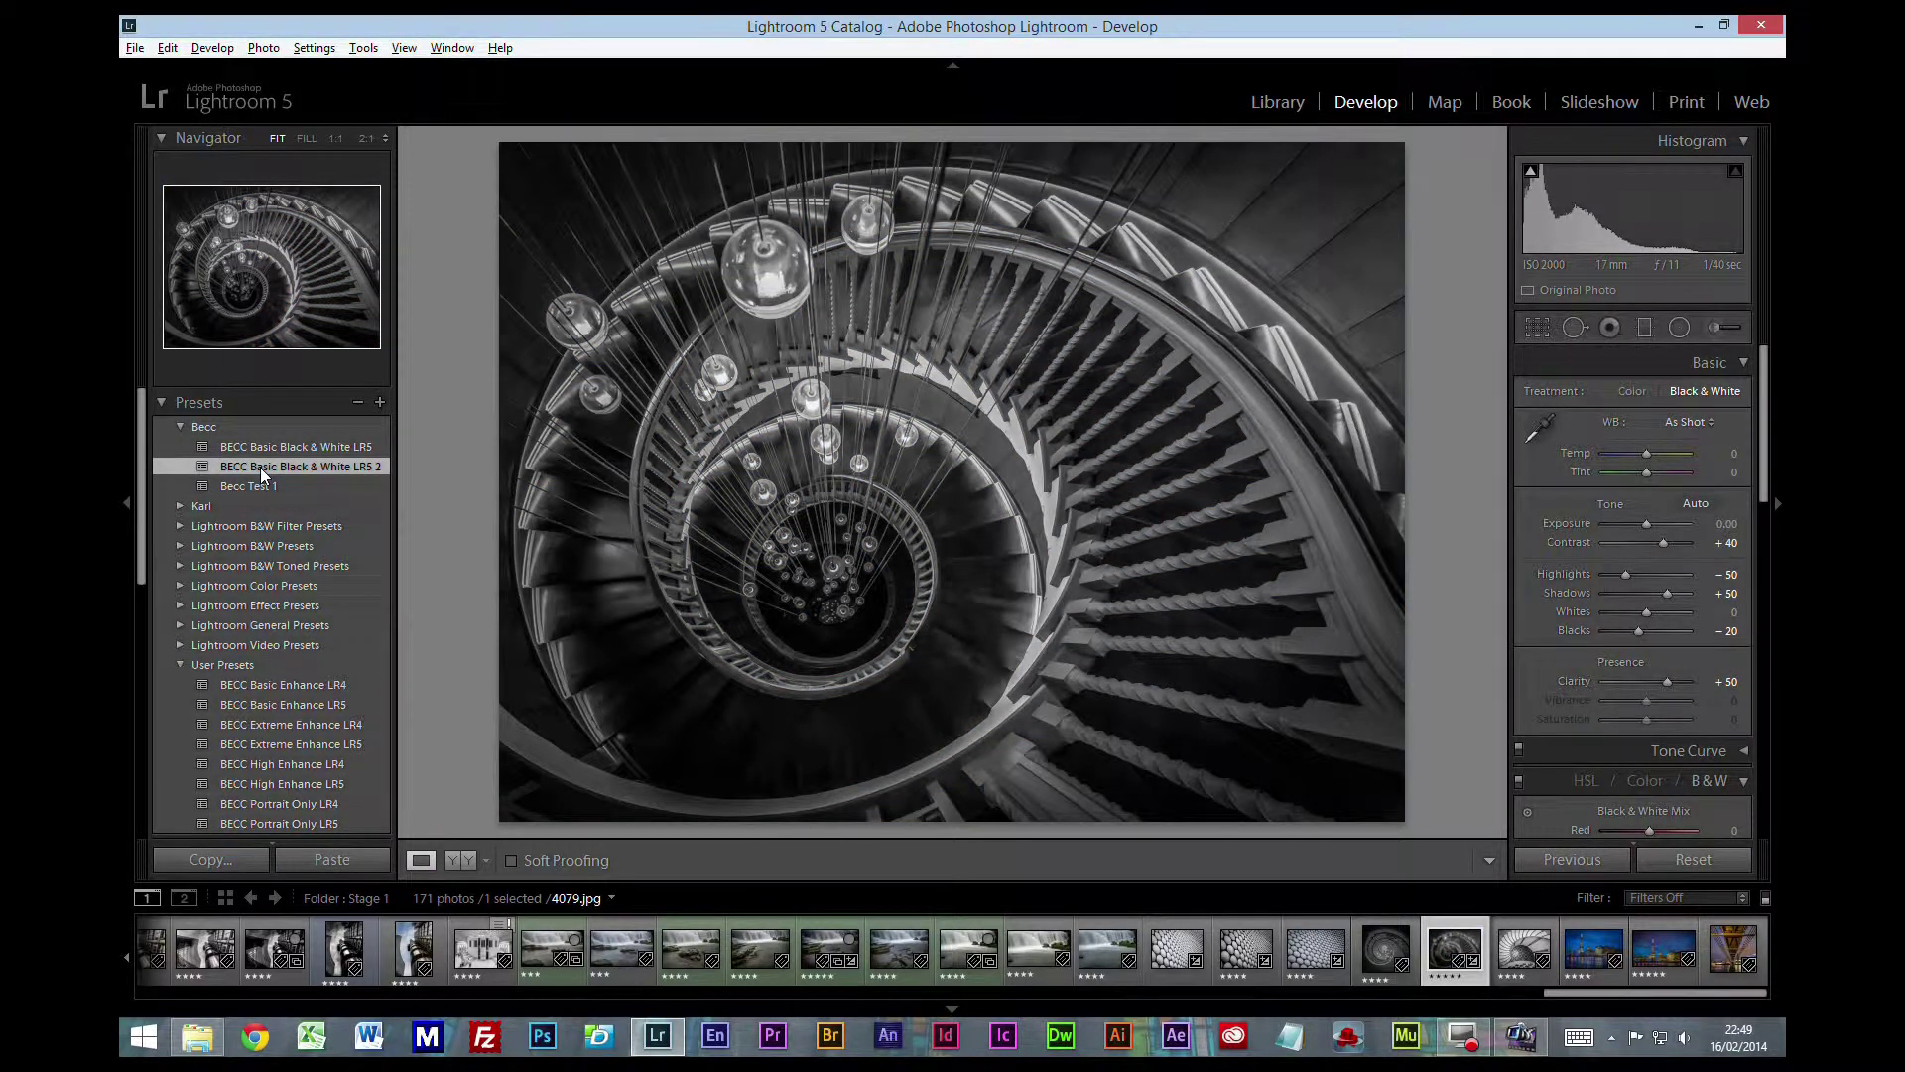
right_click(263, 474)
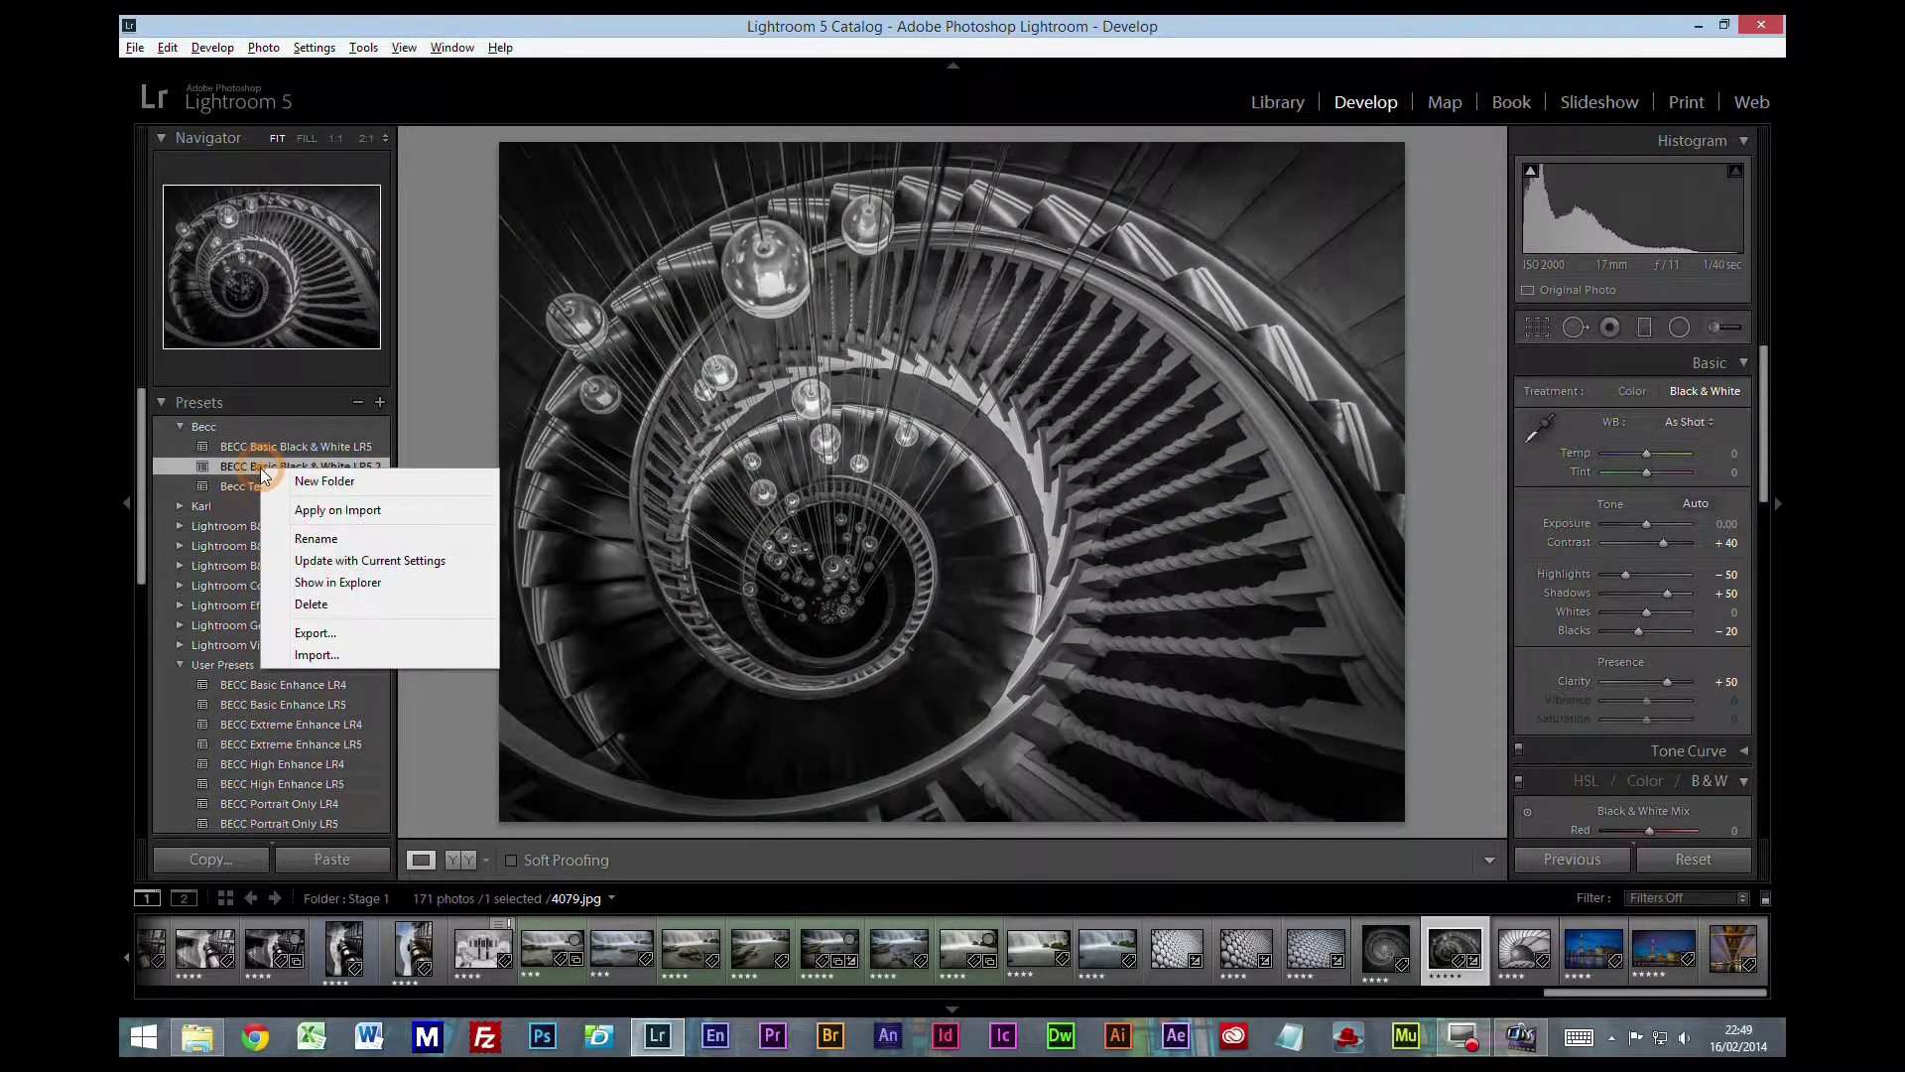
click(311, 604)
Step: Import BECC Basic Black & White LR5.lrtemplate from the Equilibrium (E:) drive into the Becc preset folder again
click(204, 429)
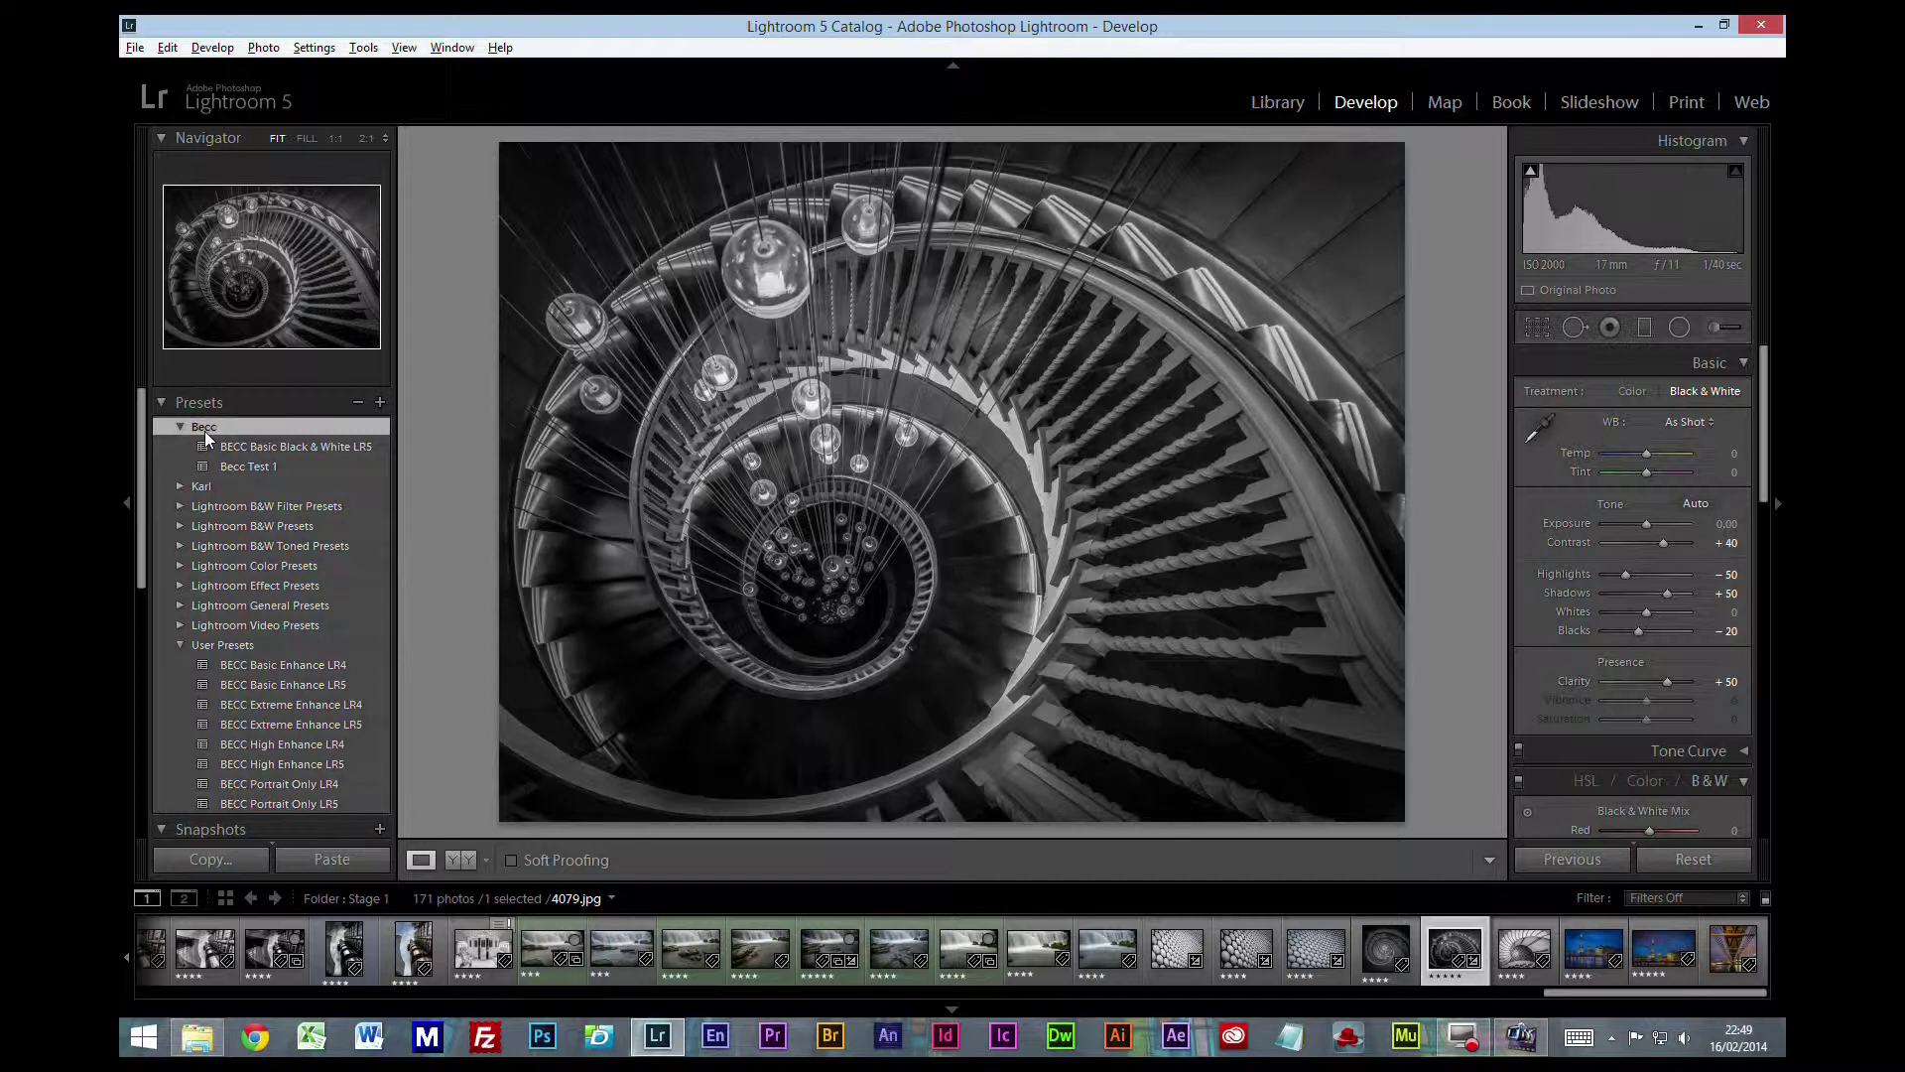
right_click(206, 434)
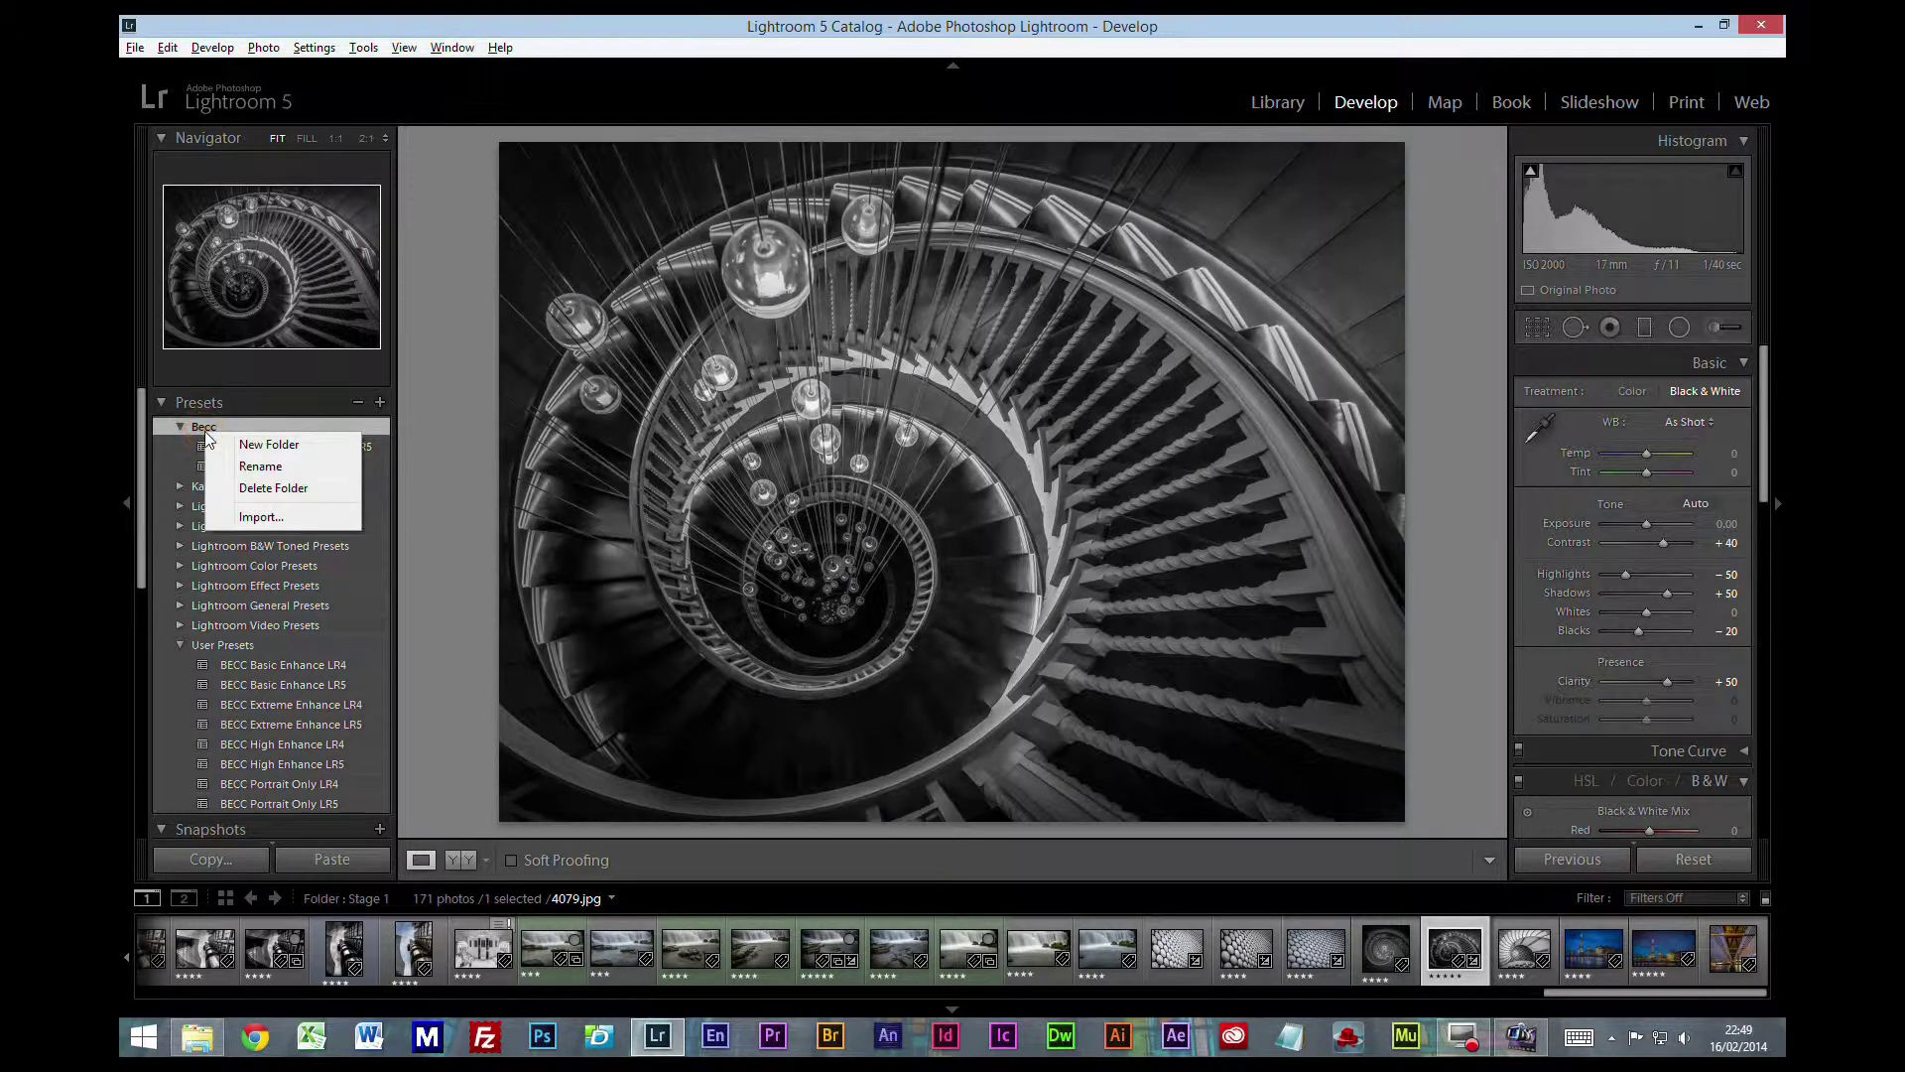
click(259, 517)
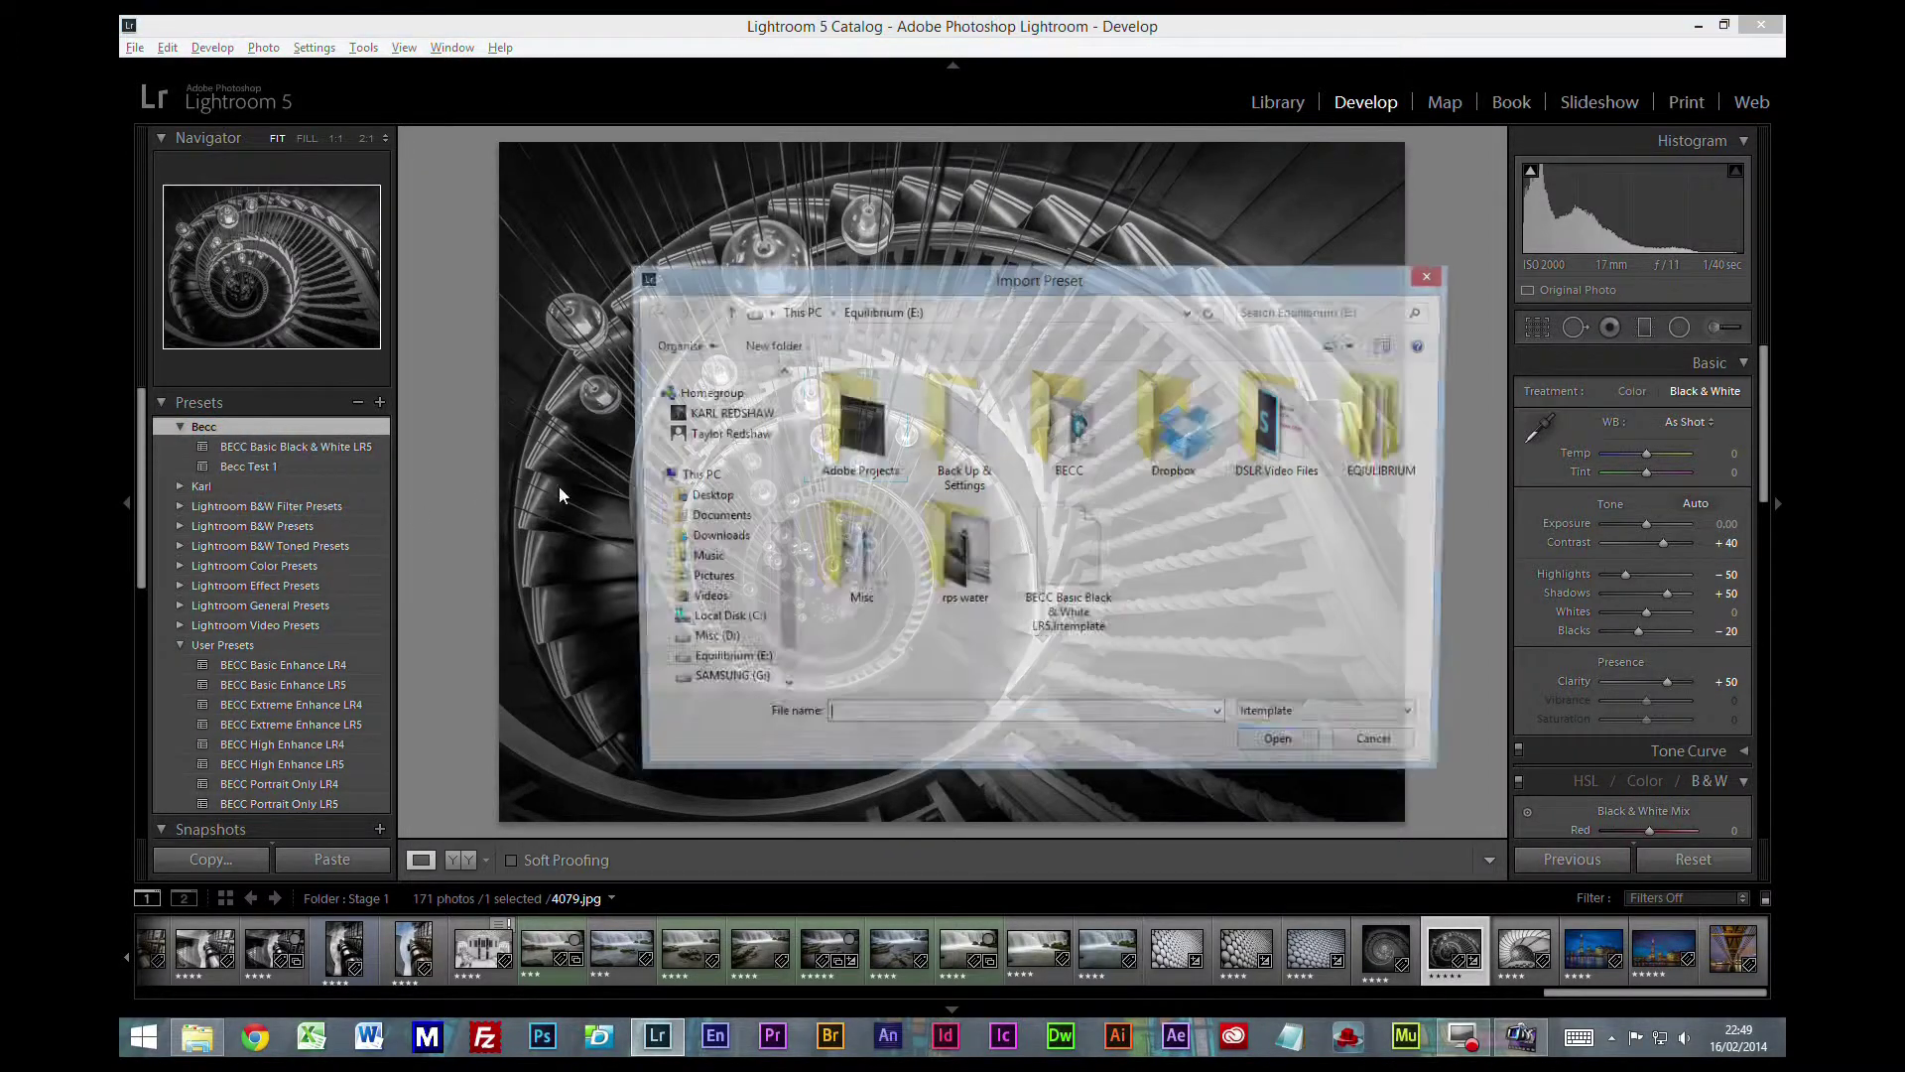
click(1089, 574)
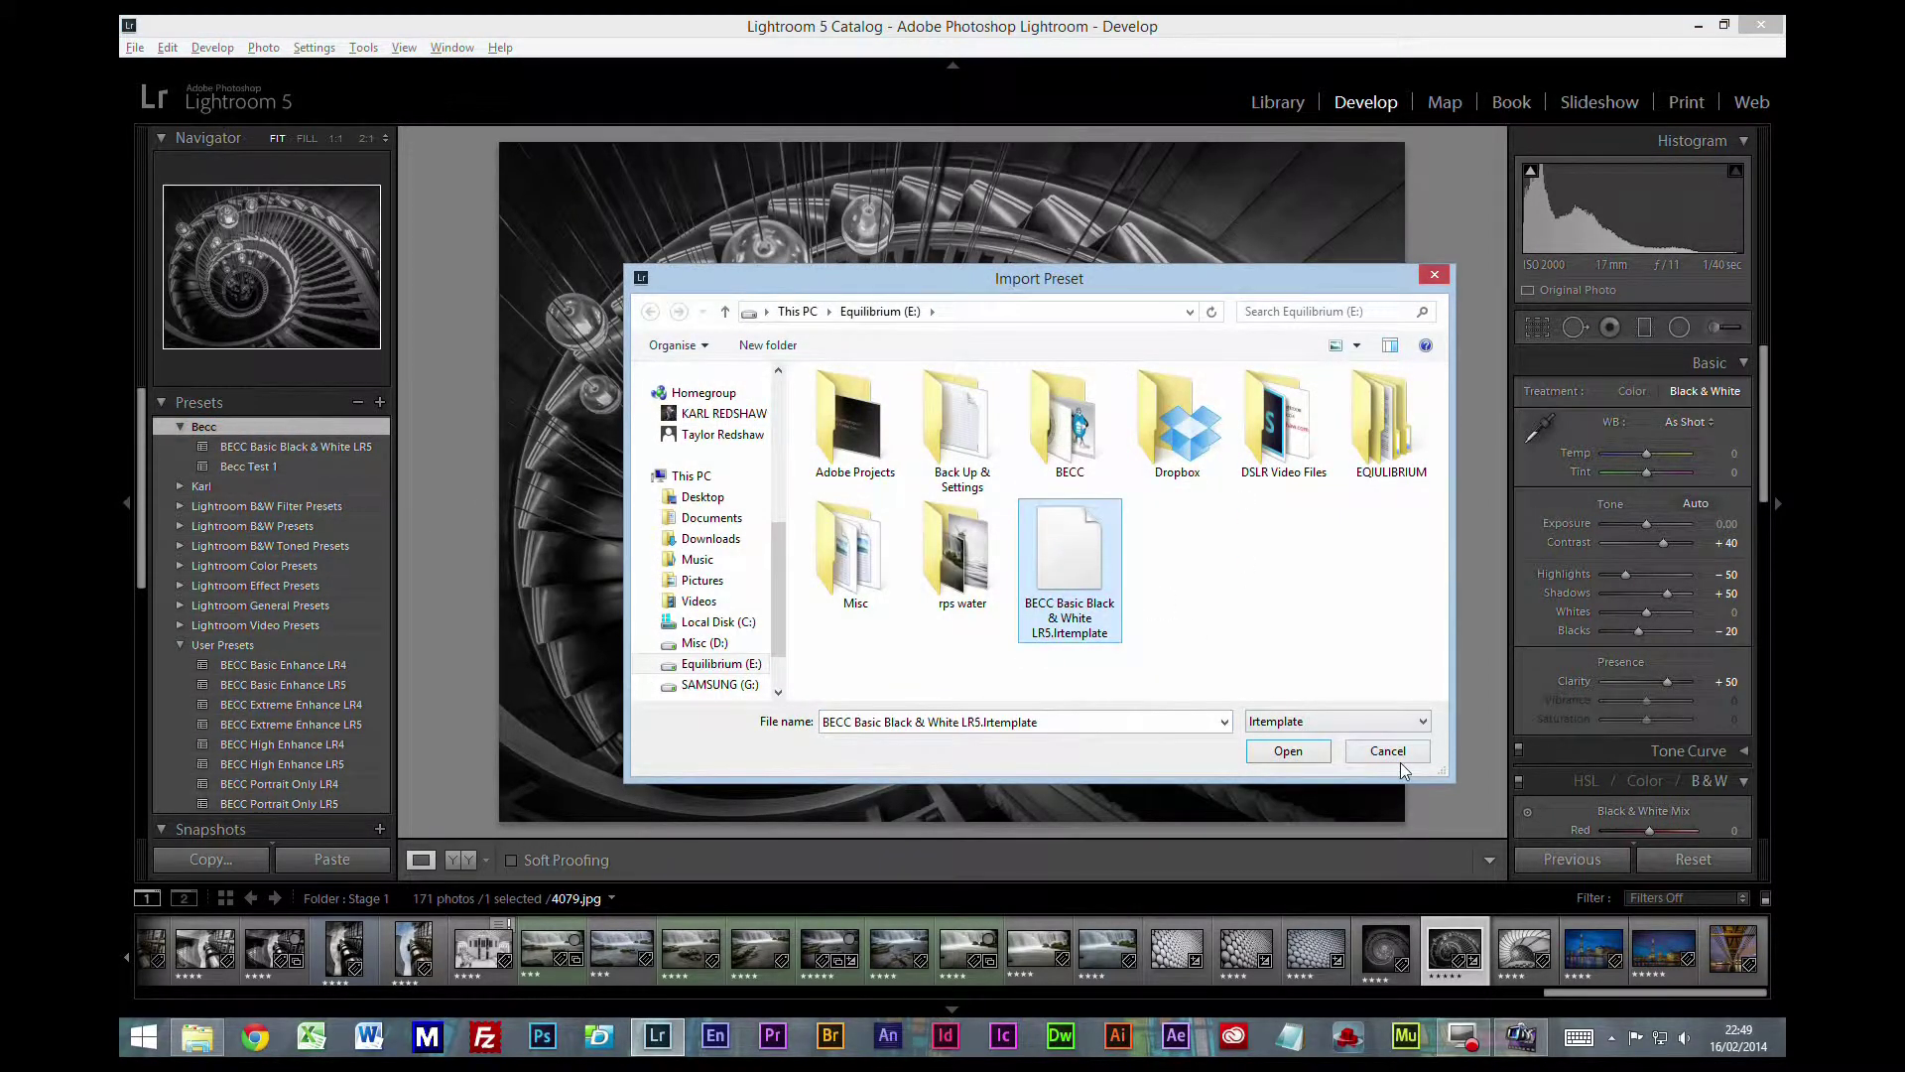
click(1288, 752)
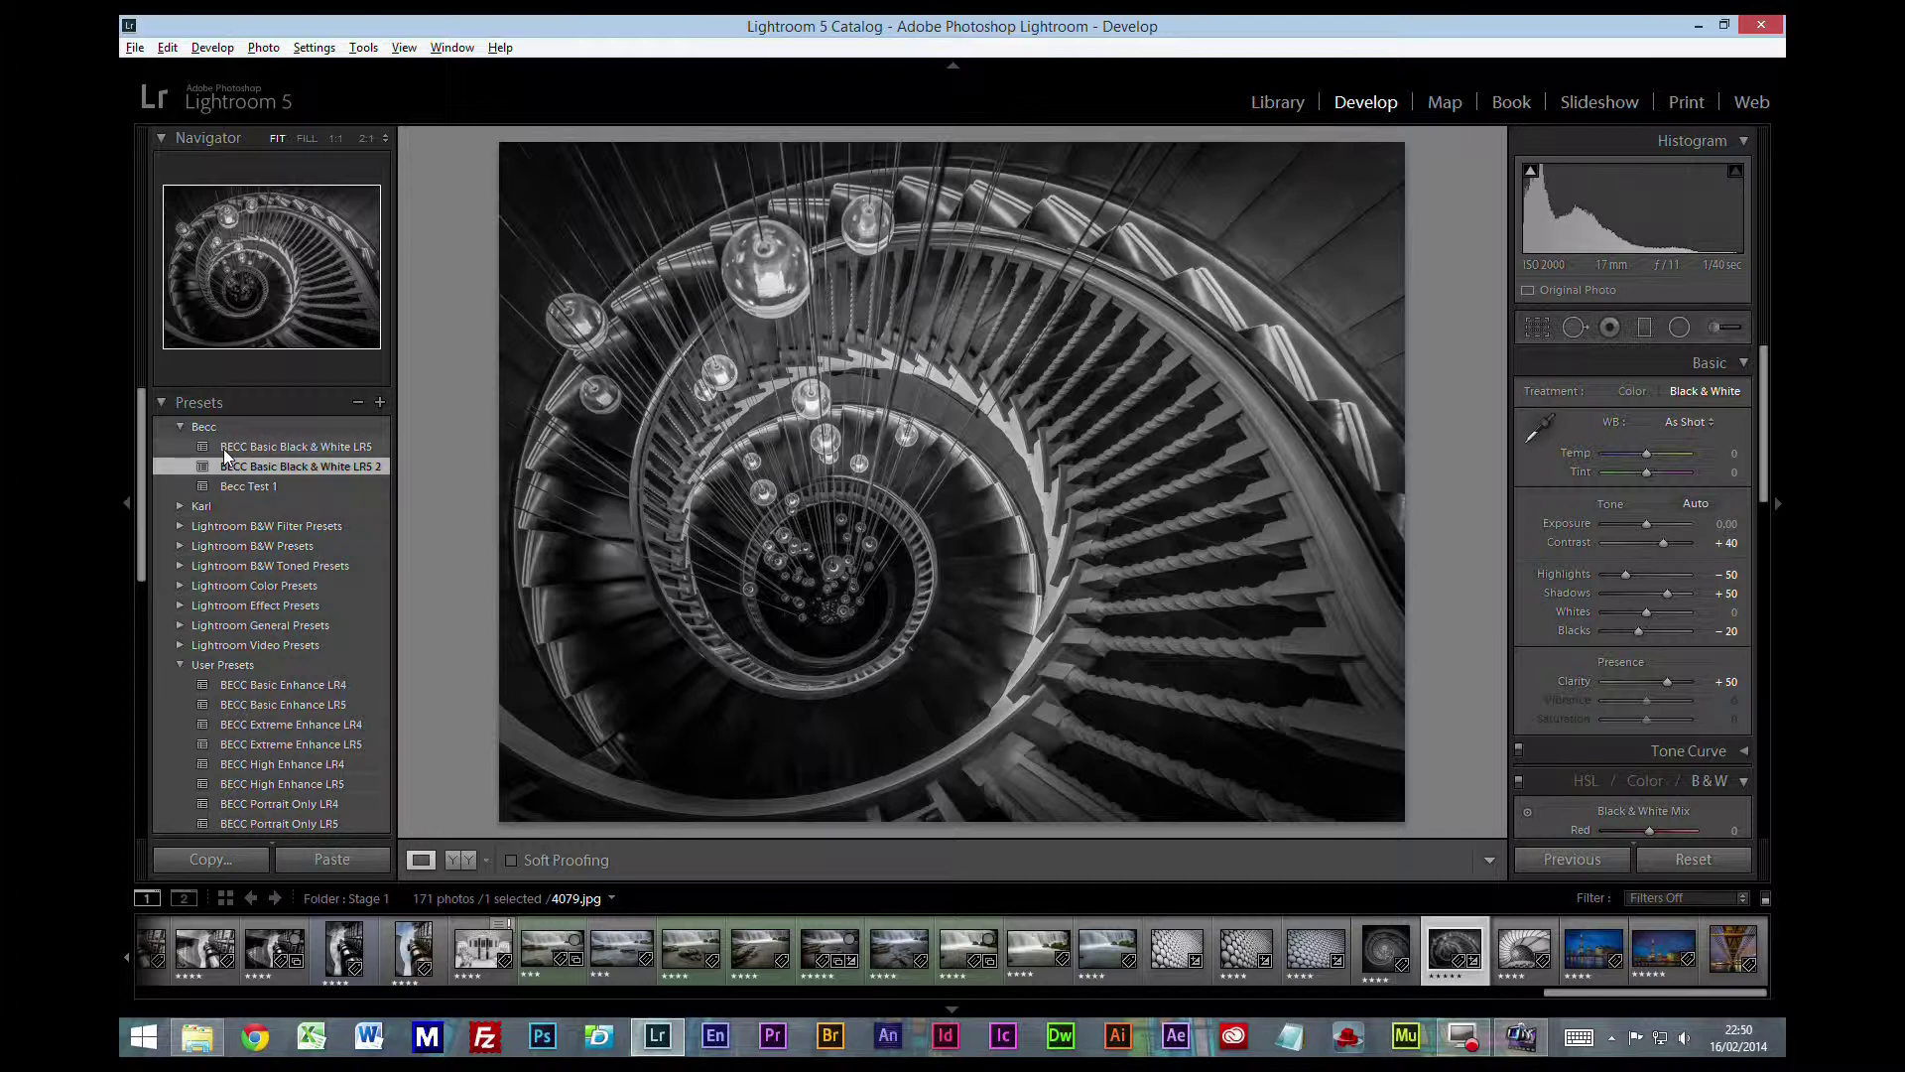
Step: Rename the BECC Basic Black & White LR5 preset in the Becc folder to 1 BECC Basic Black & White LR5
right_click(226, 452)
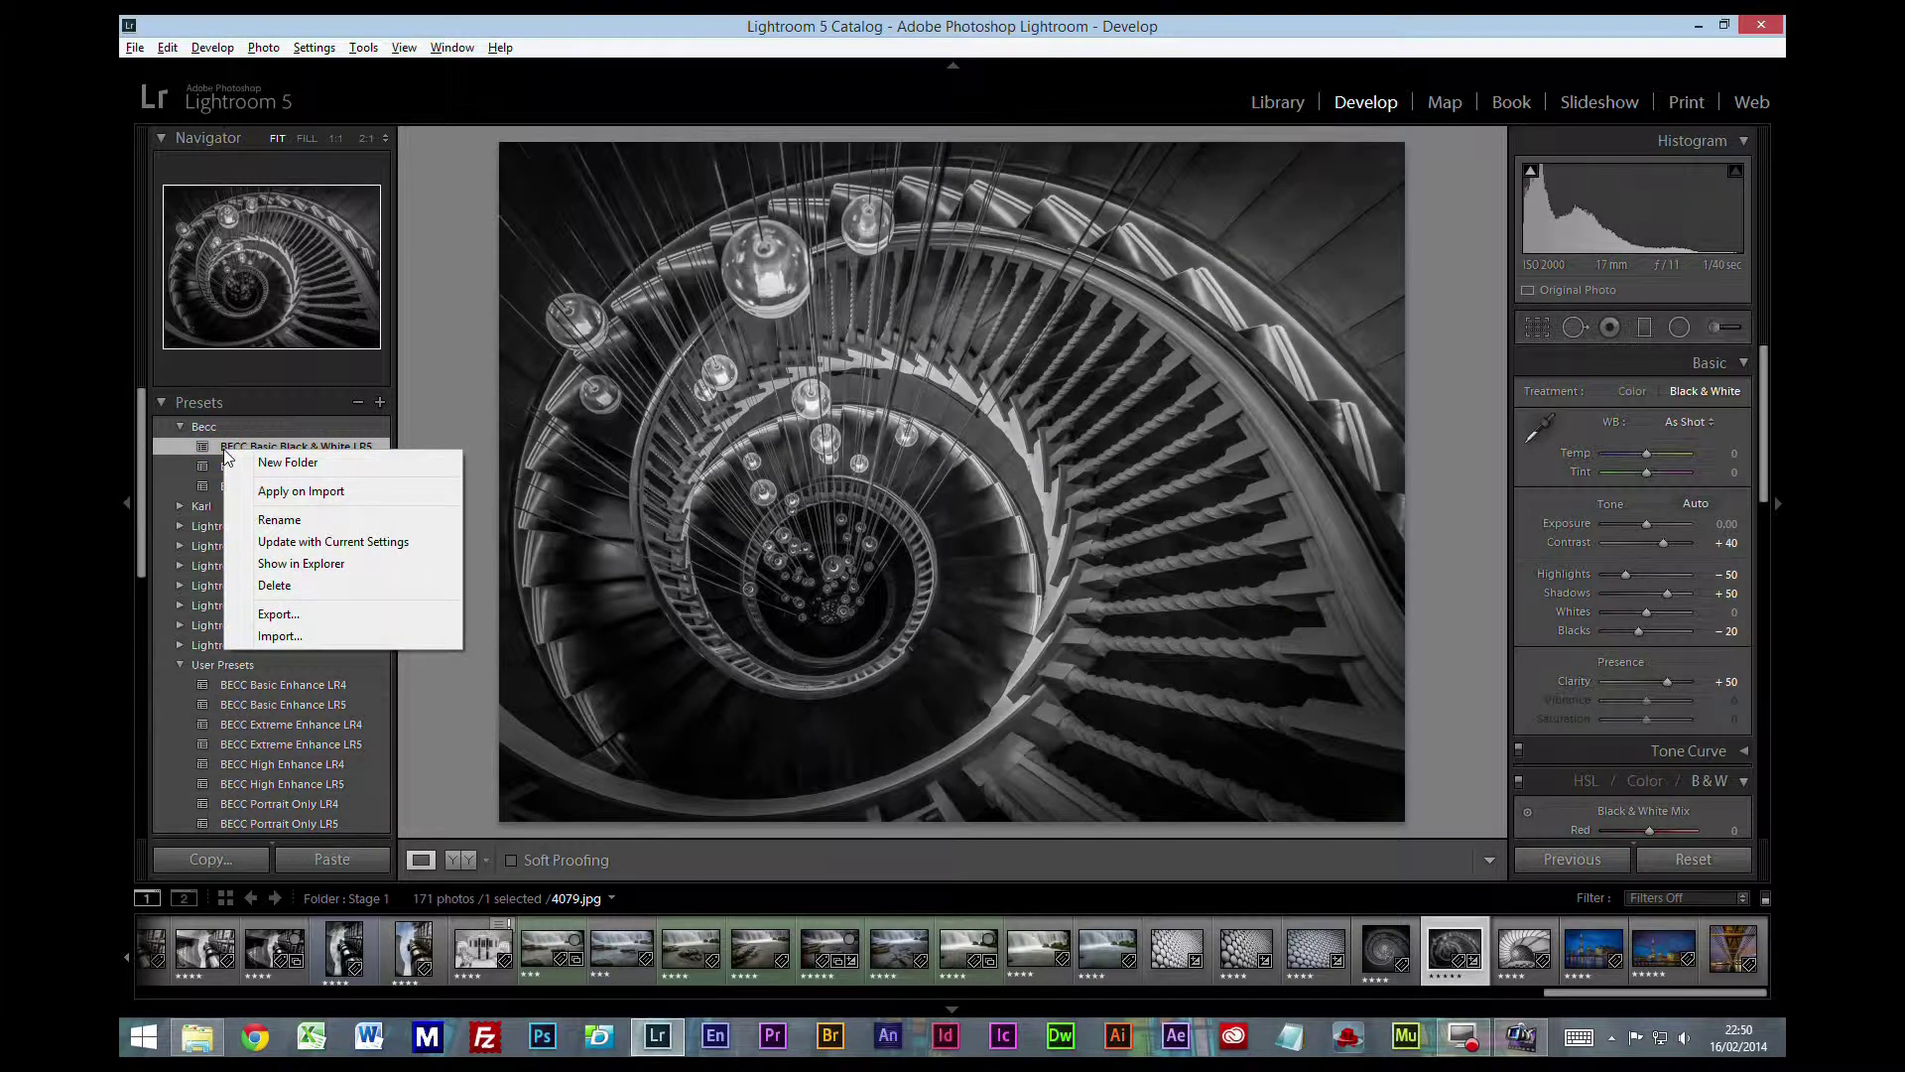
click(291, 526)
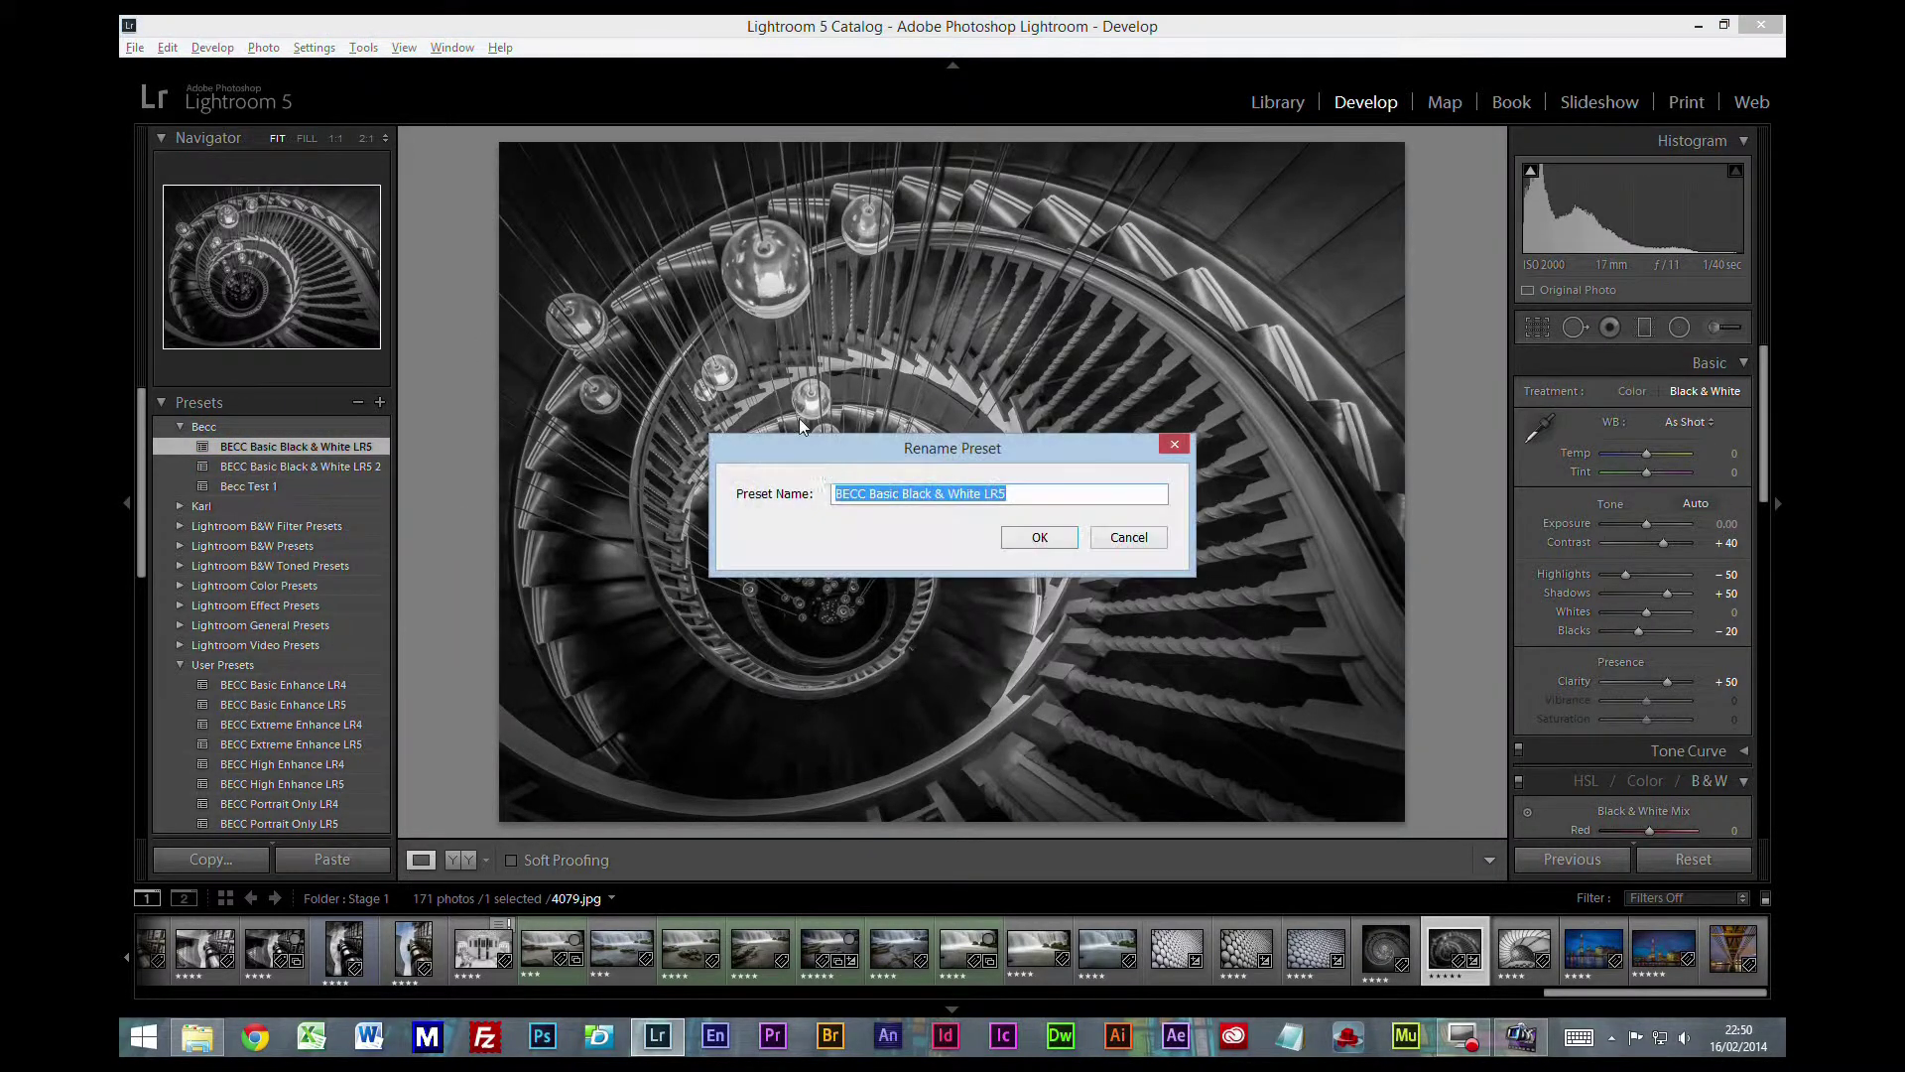
click(834, 493)
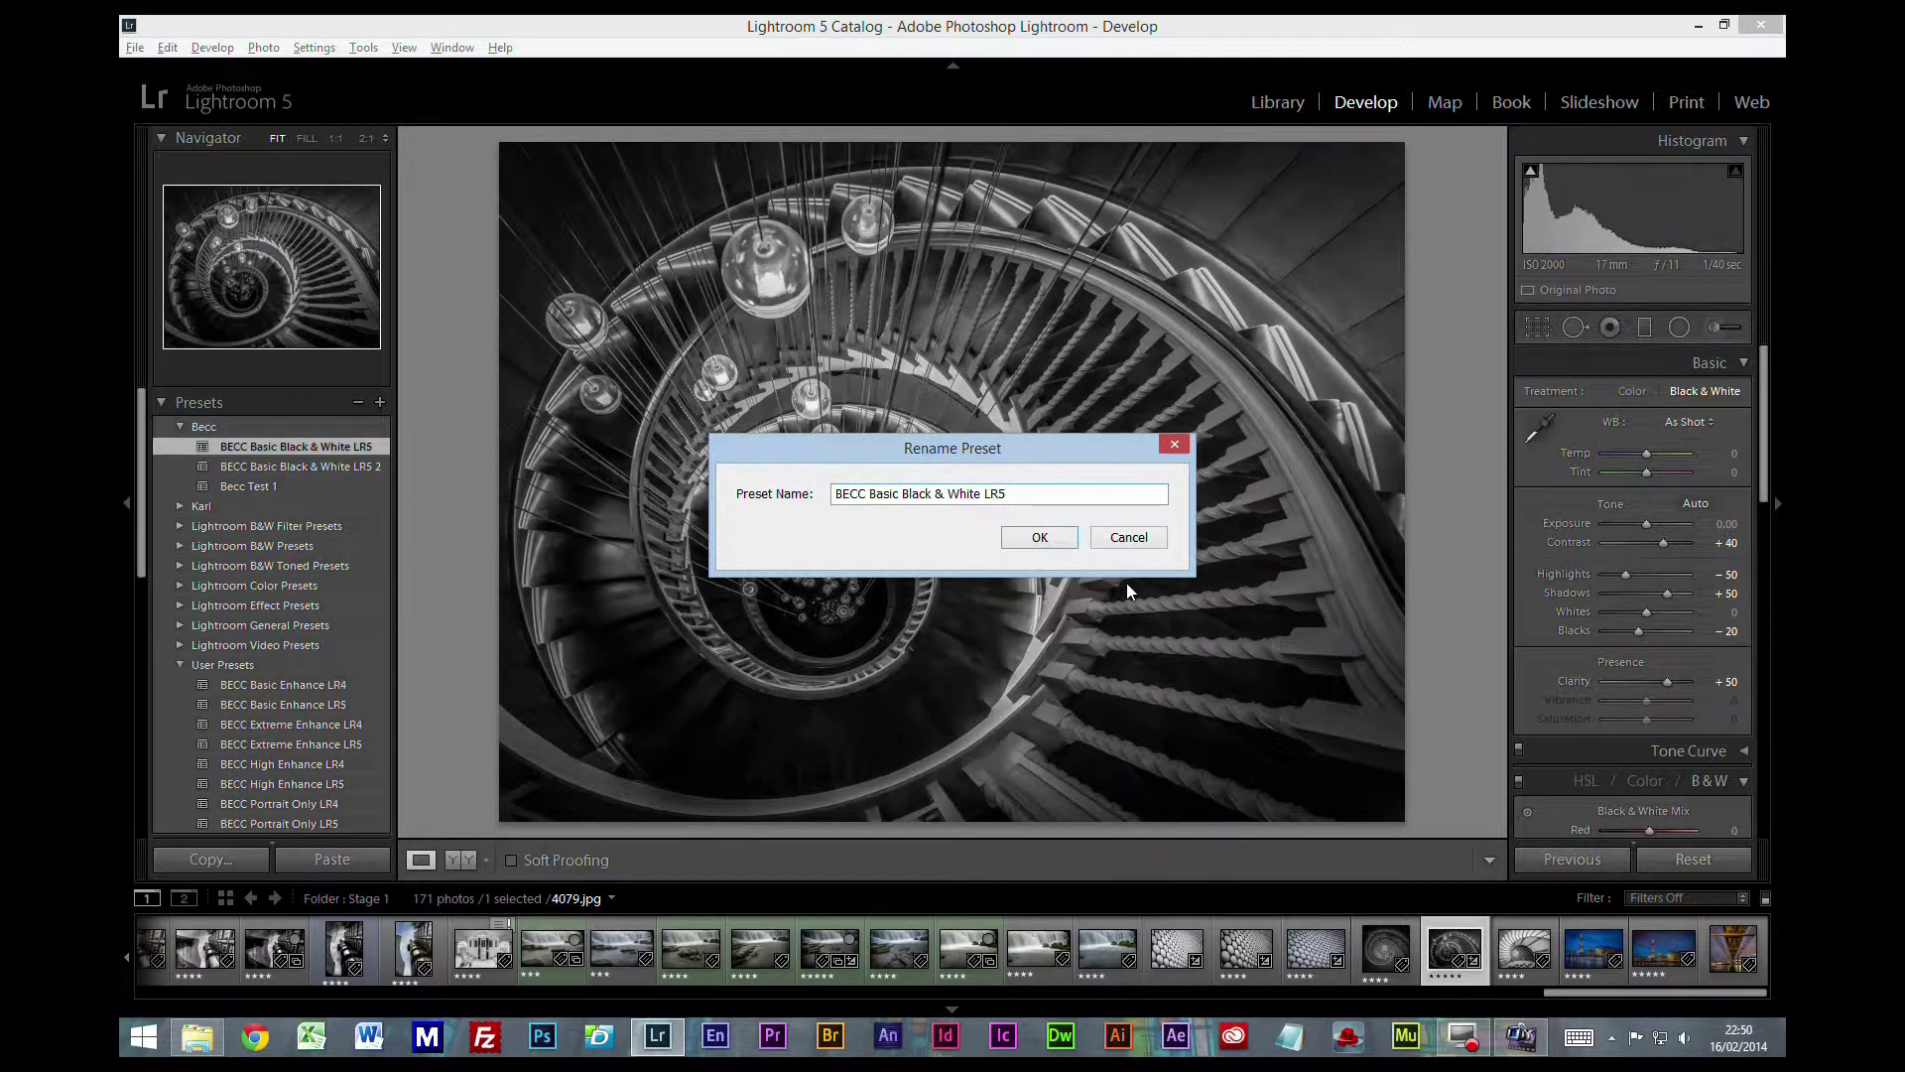
text(1)
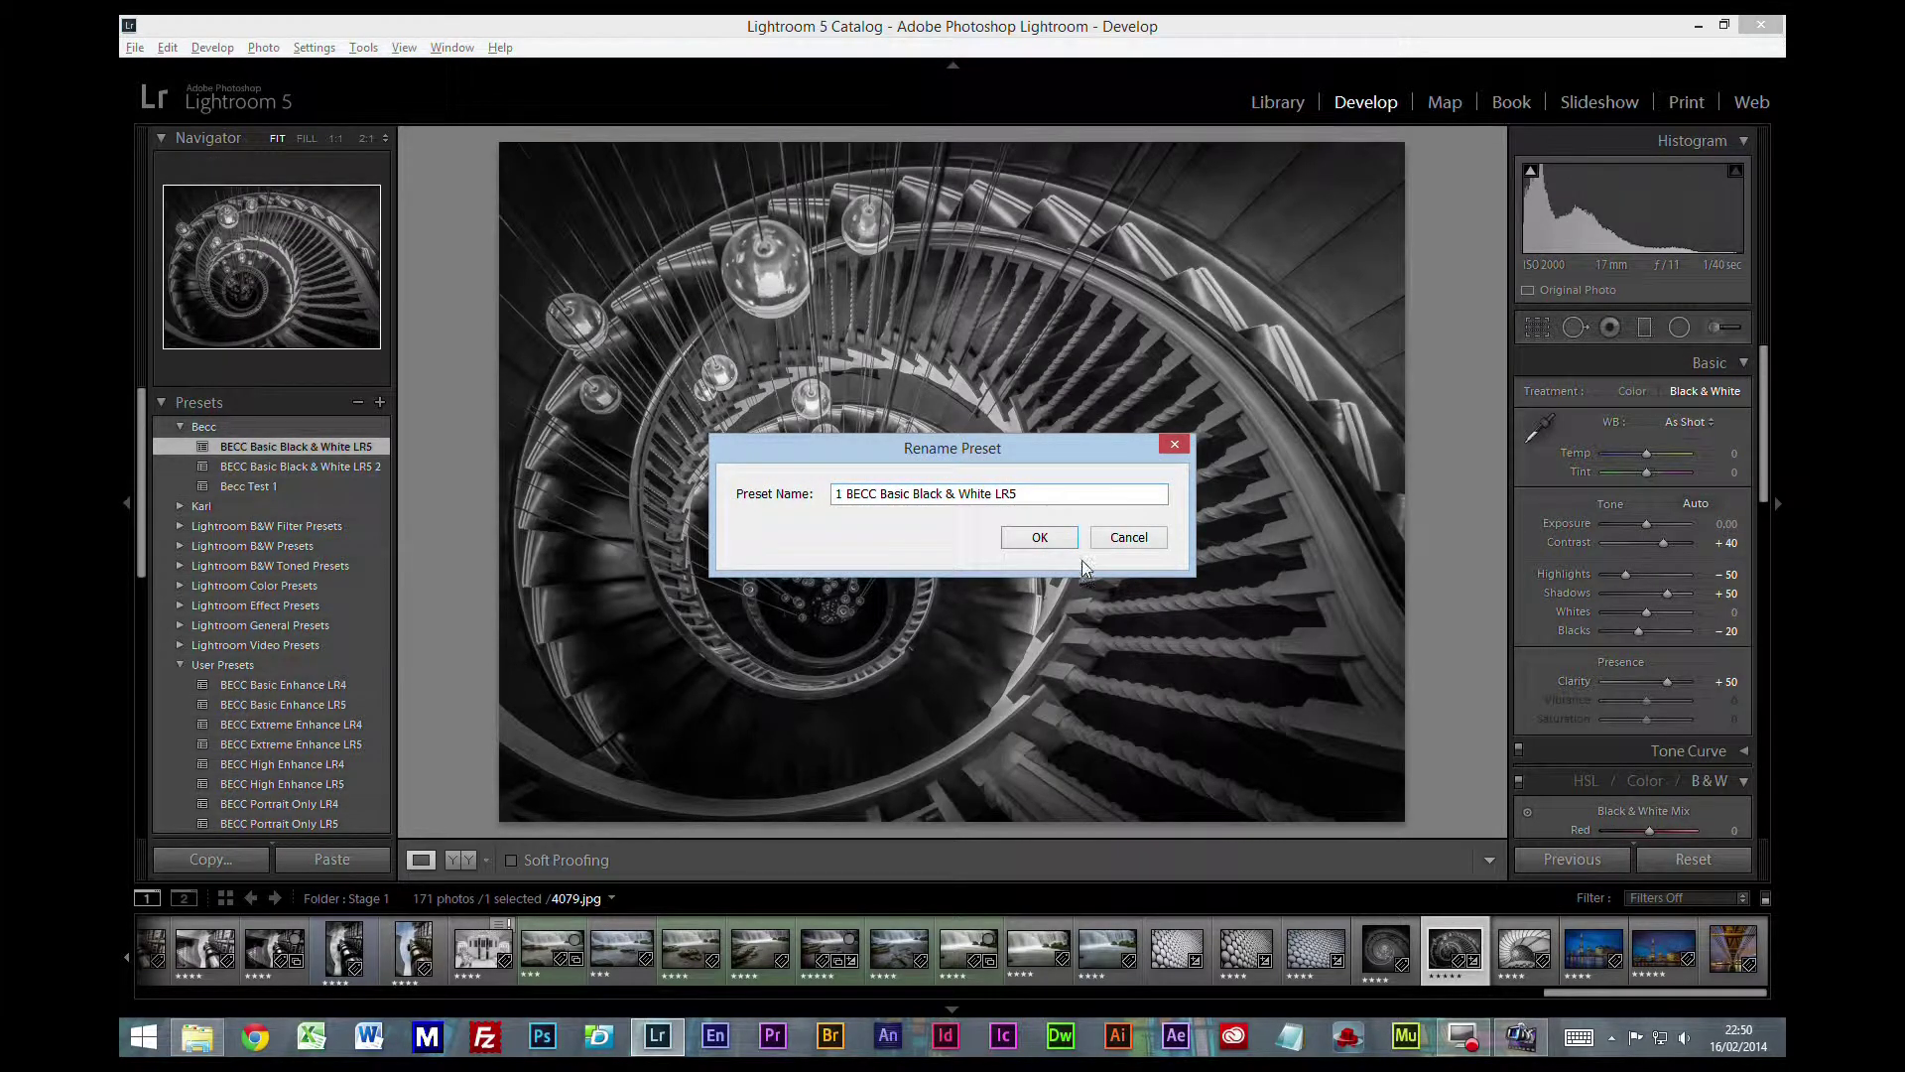
click(1060, 543)
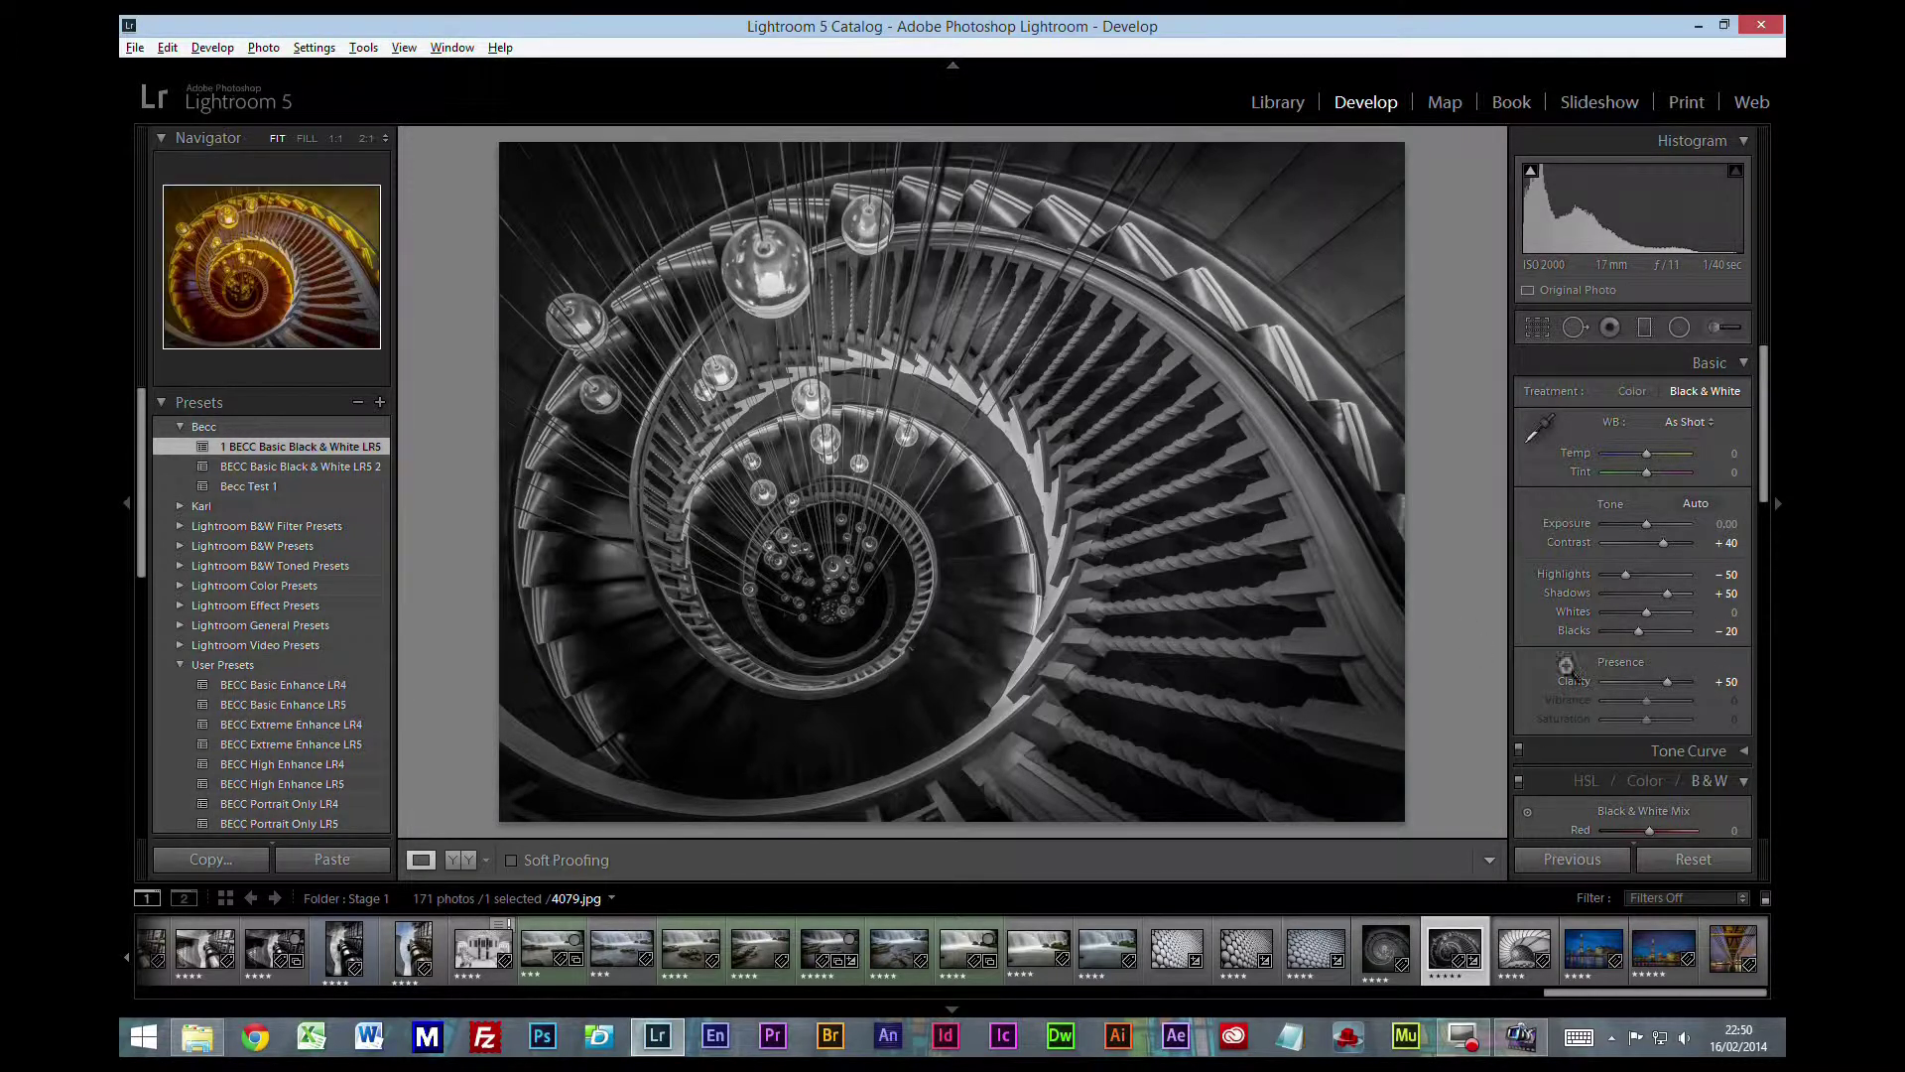
Step: Start a photo import from the Library, choose Becc Test 1 as the develop settings applied during import, and cancel the import
click(1284, 128)
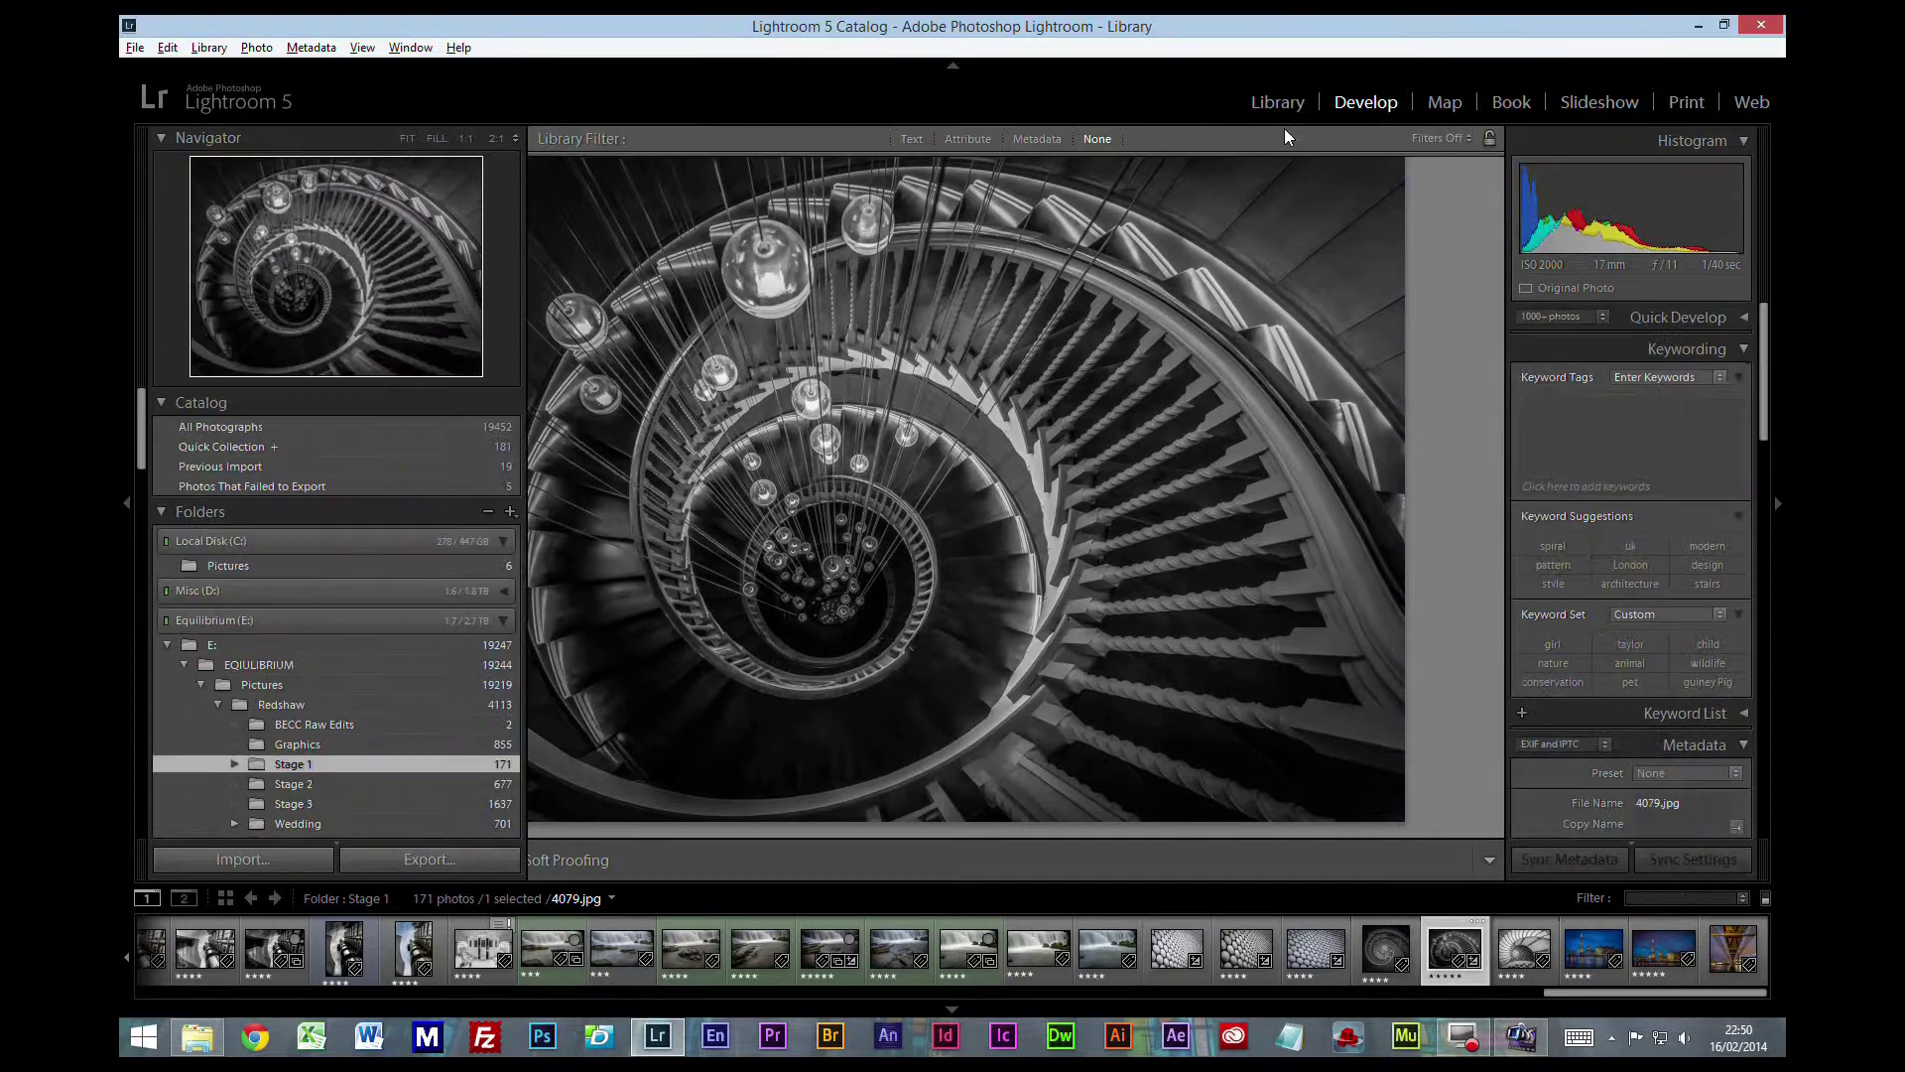
click(248, 864)
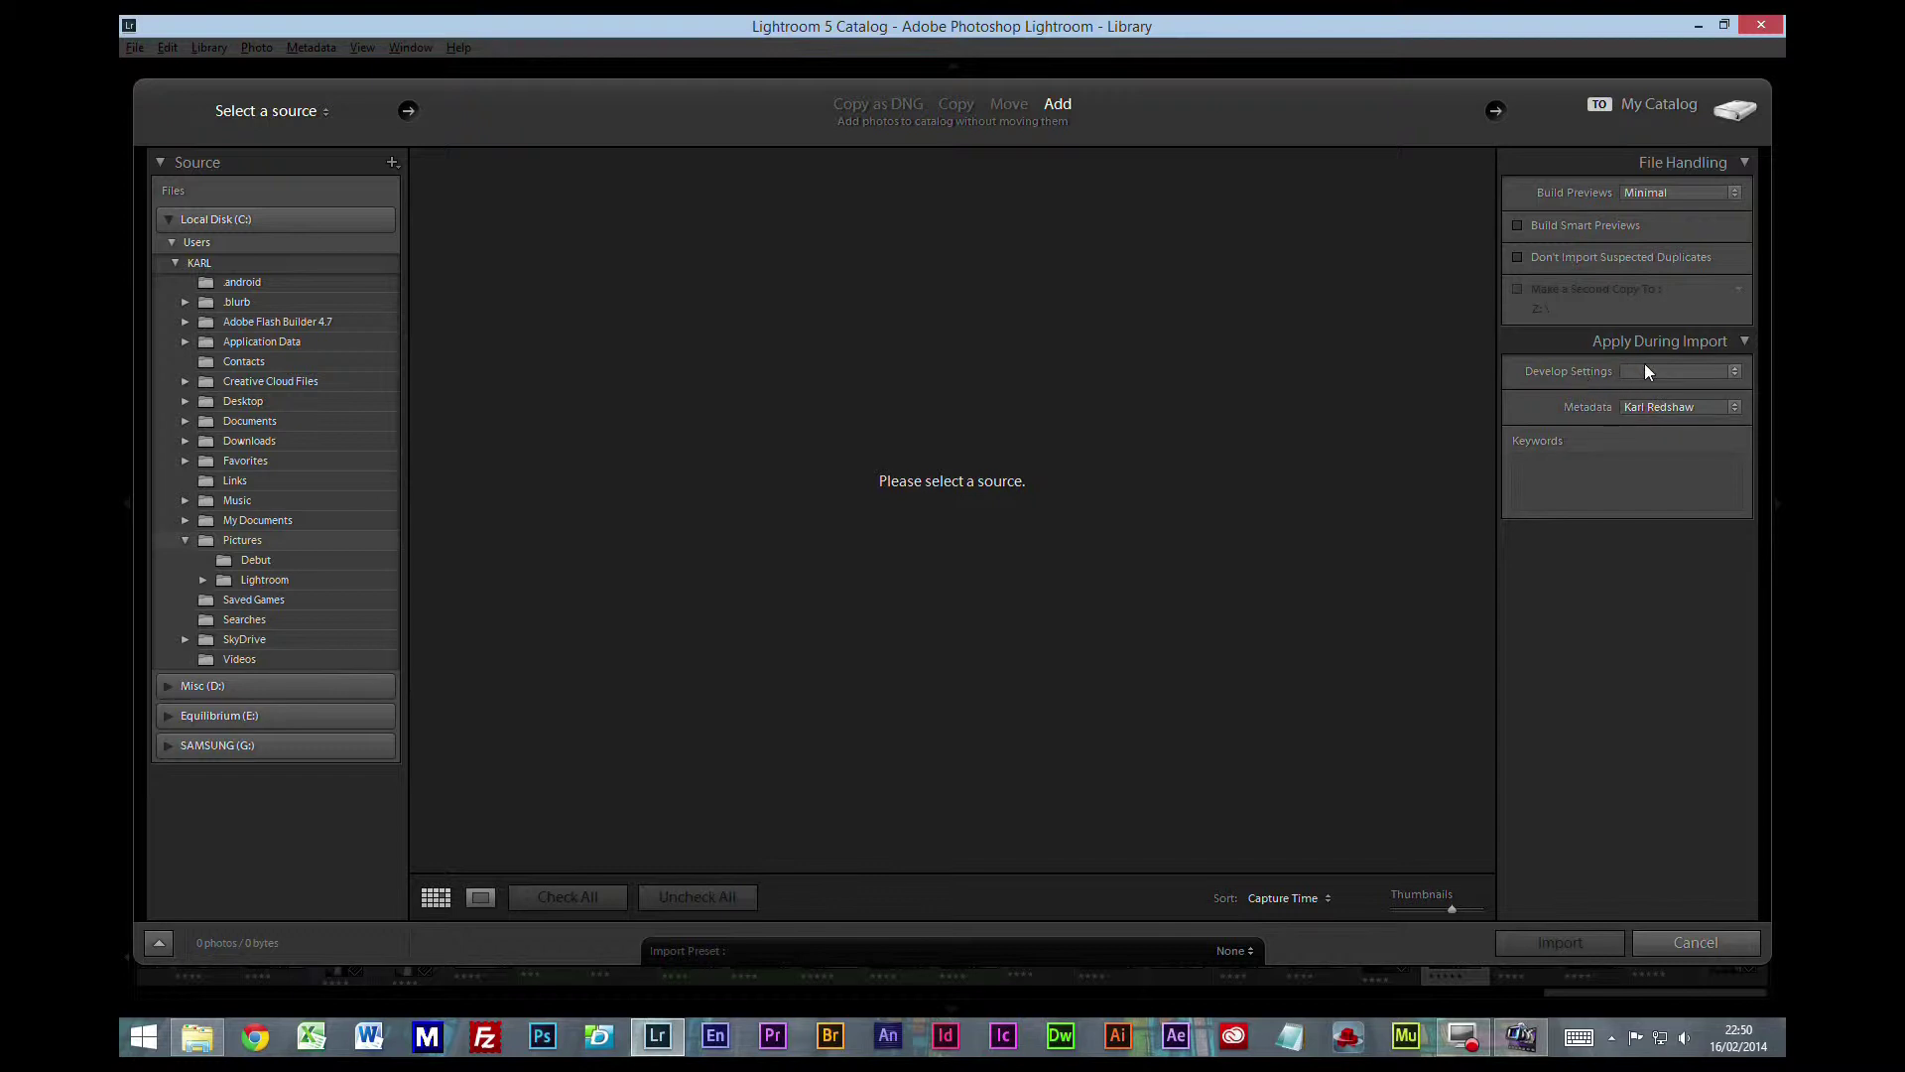
click(1687, 375)
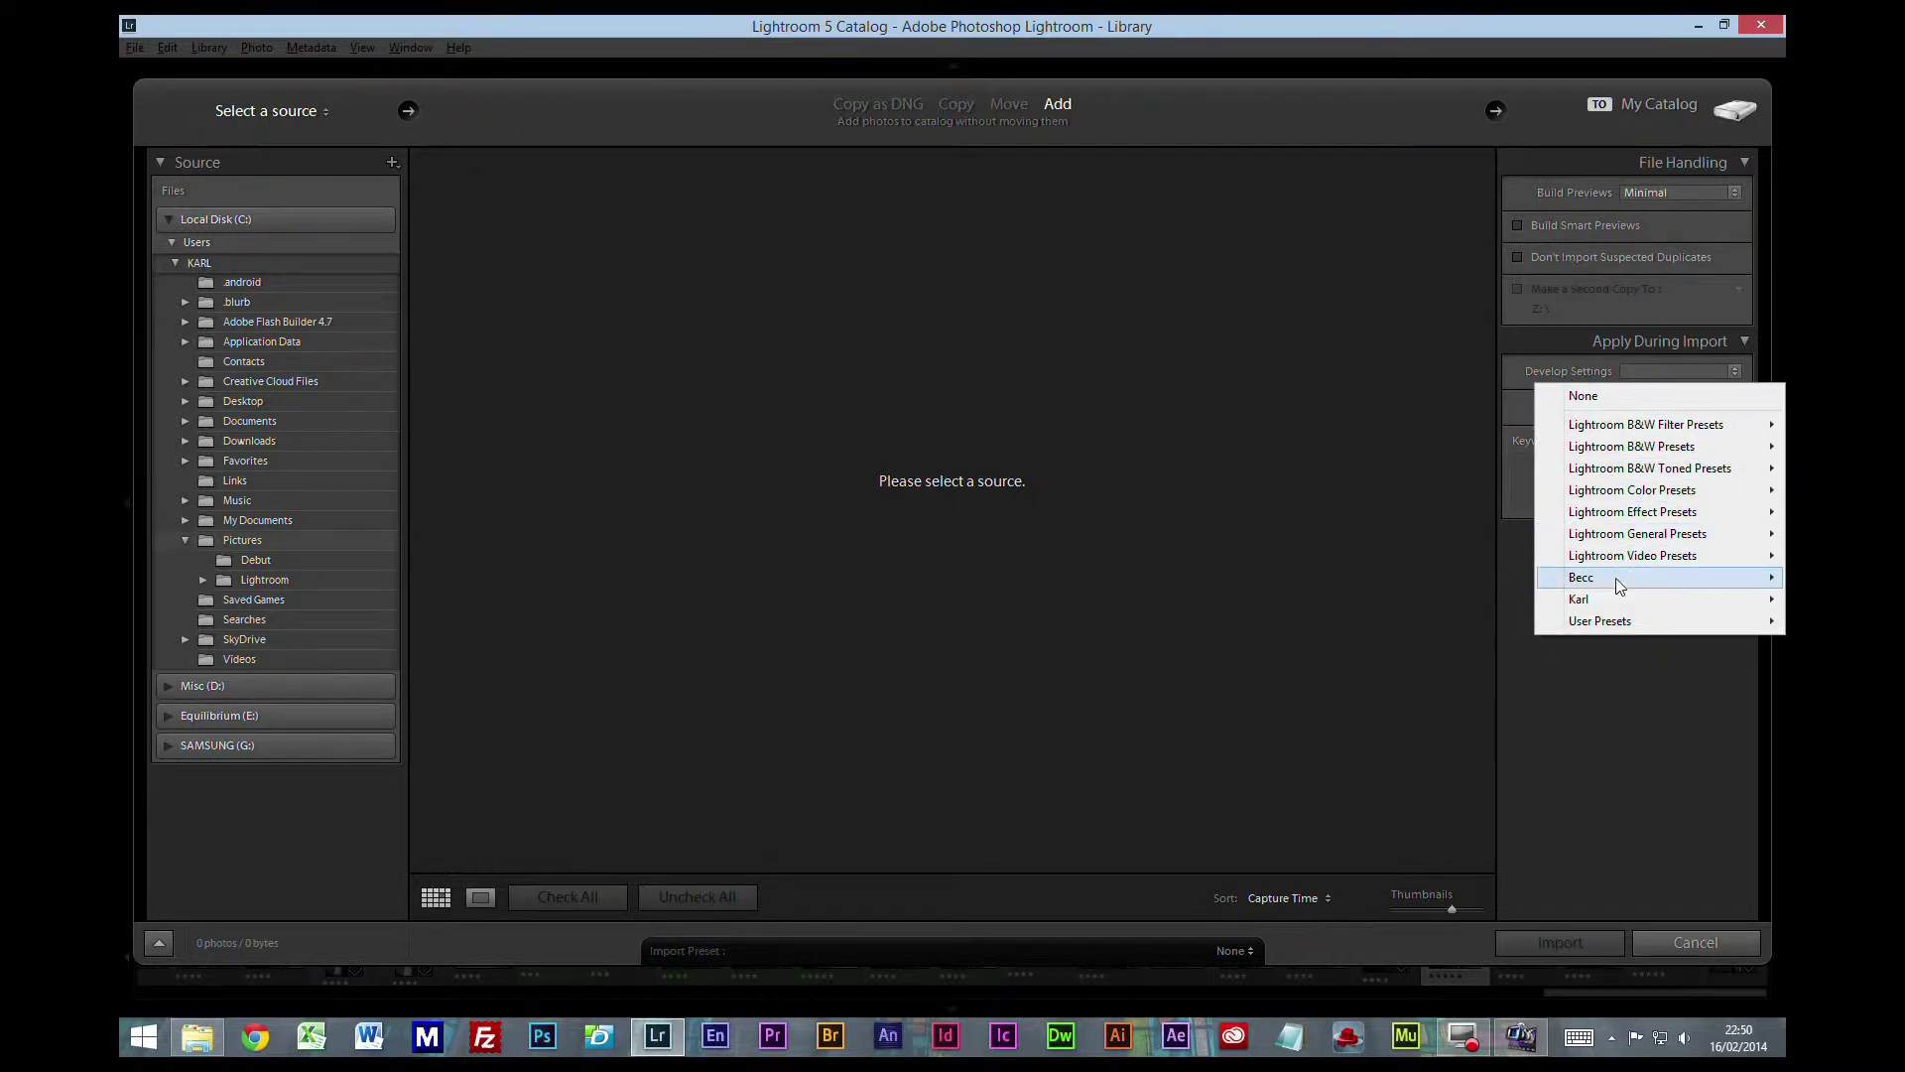
mouse_move(1617, 621)
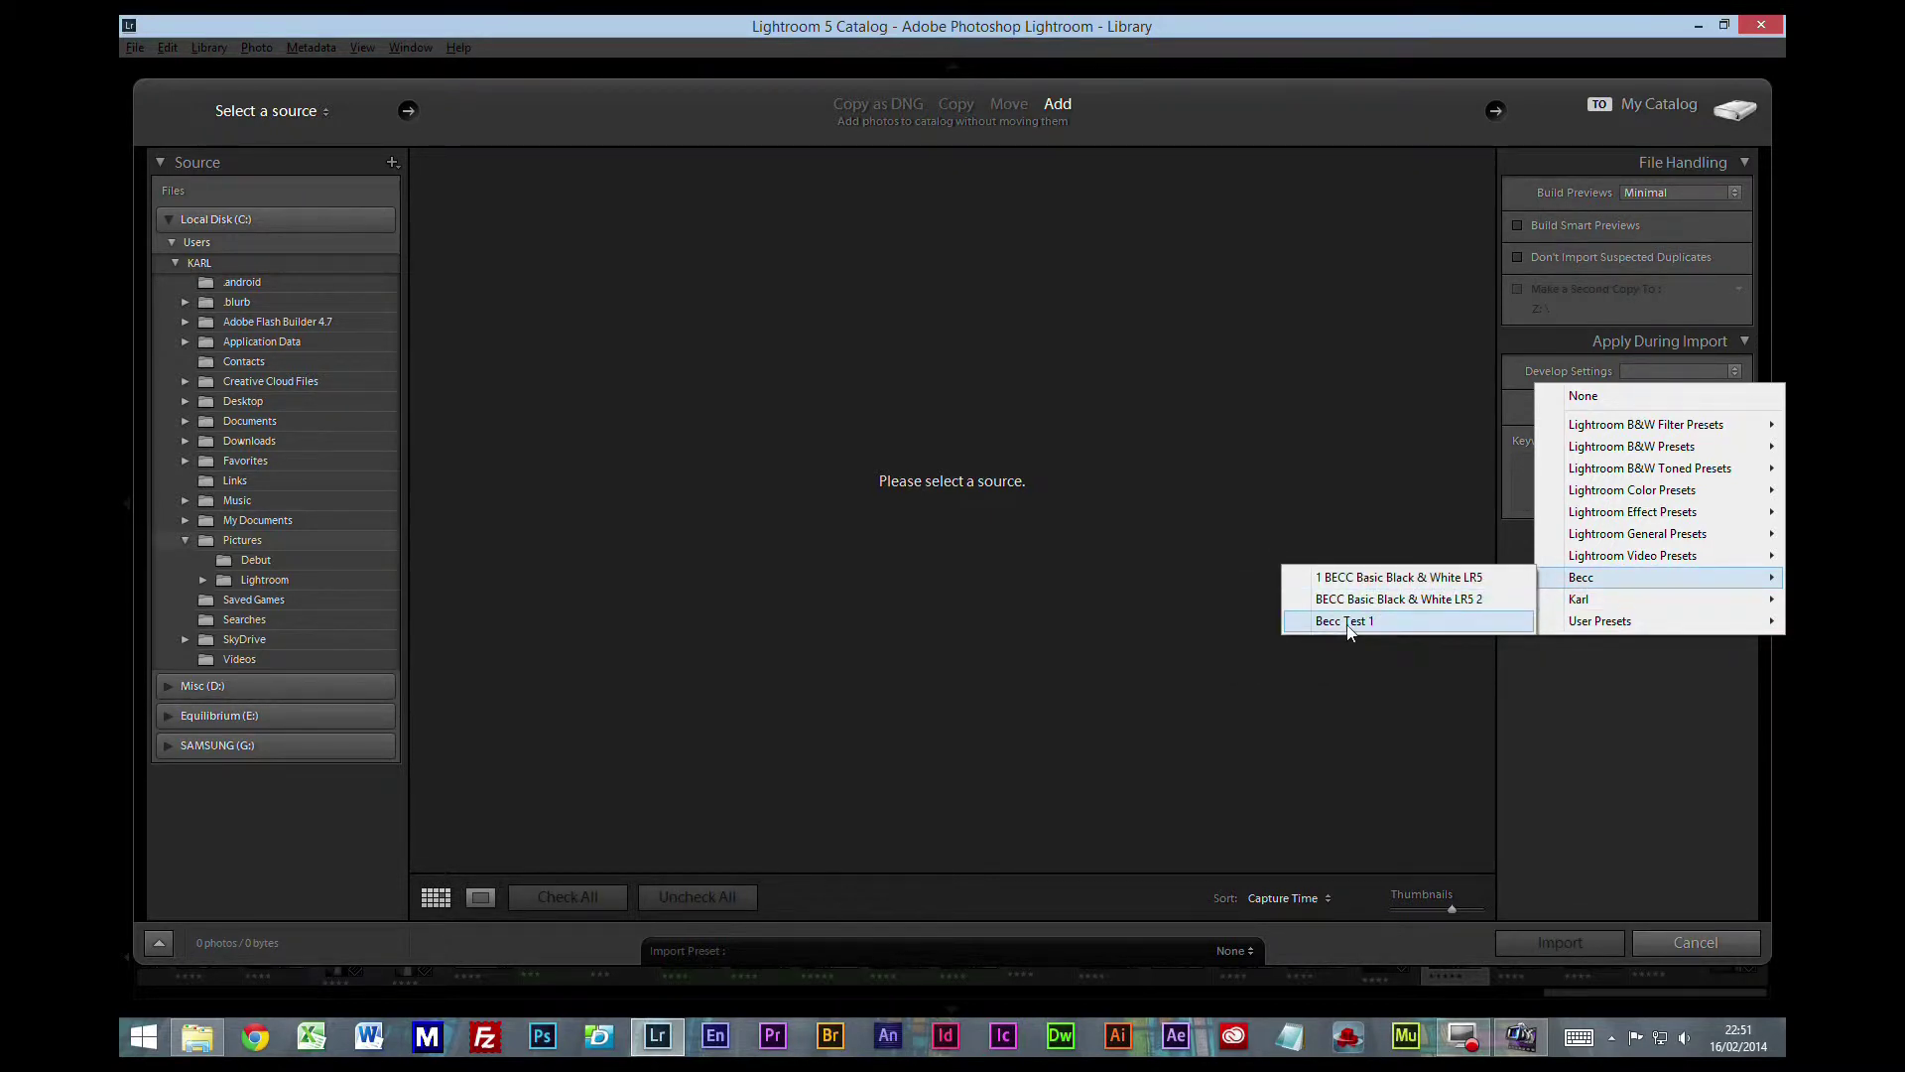
click(1347, 625)
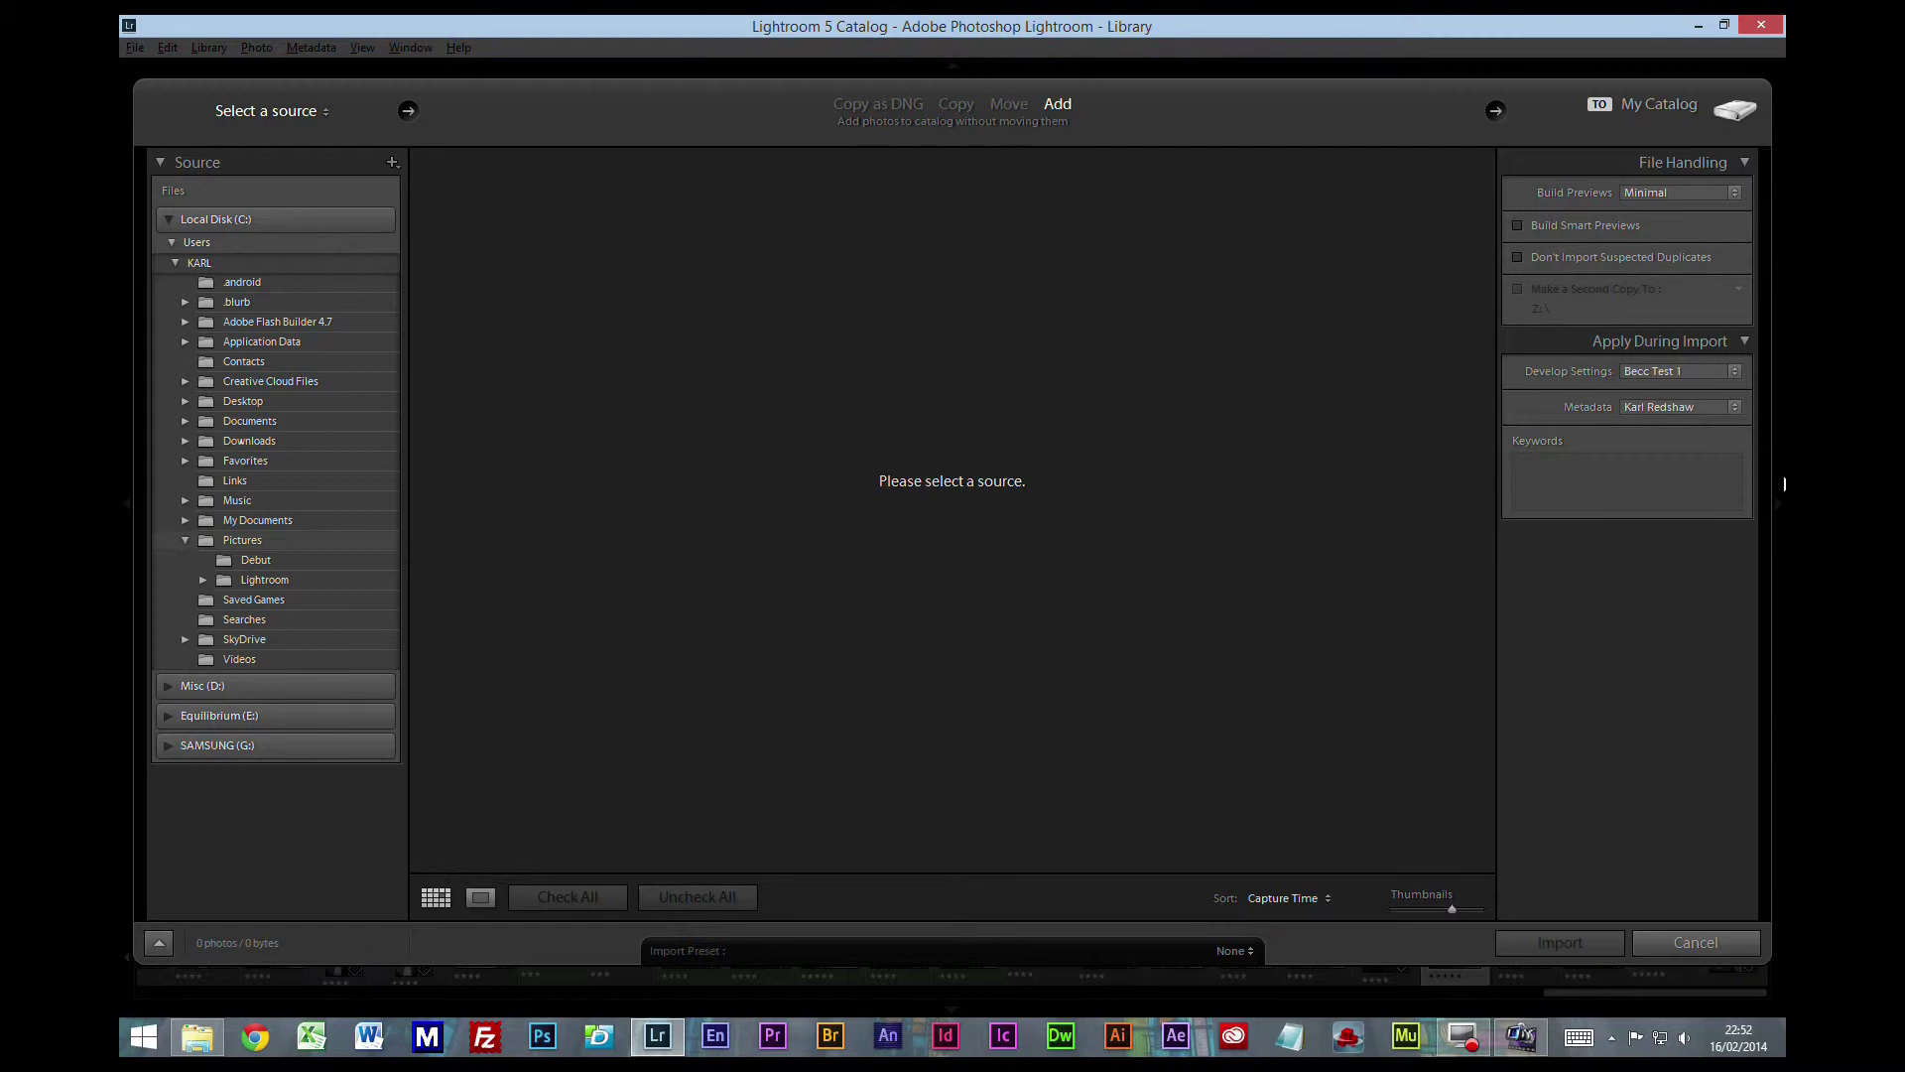
click(1703, 940)
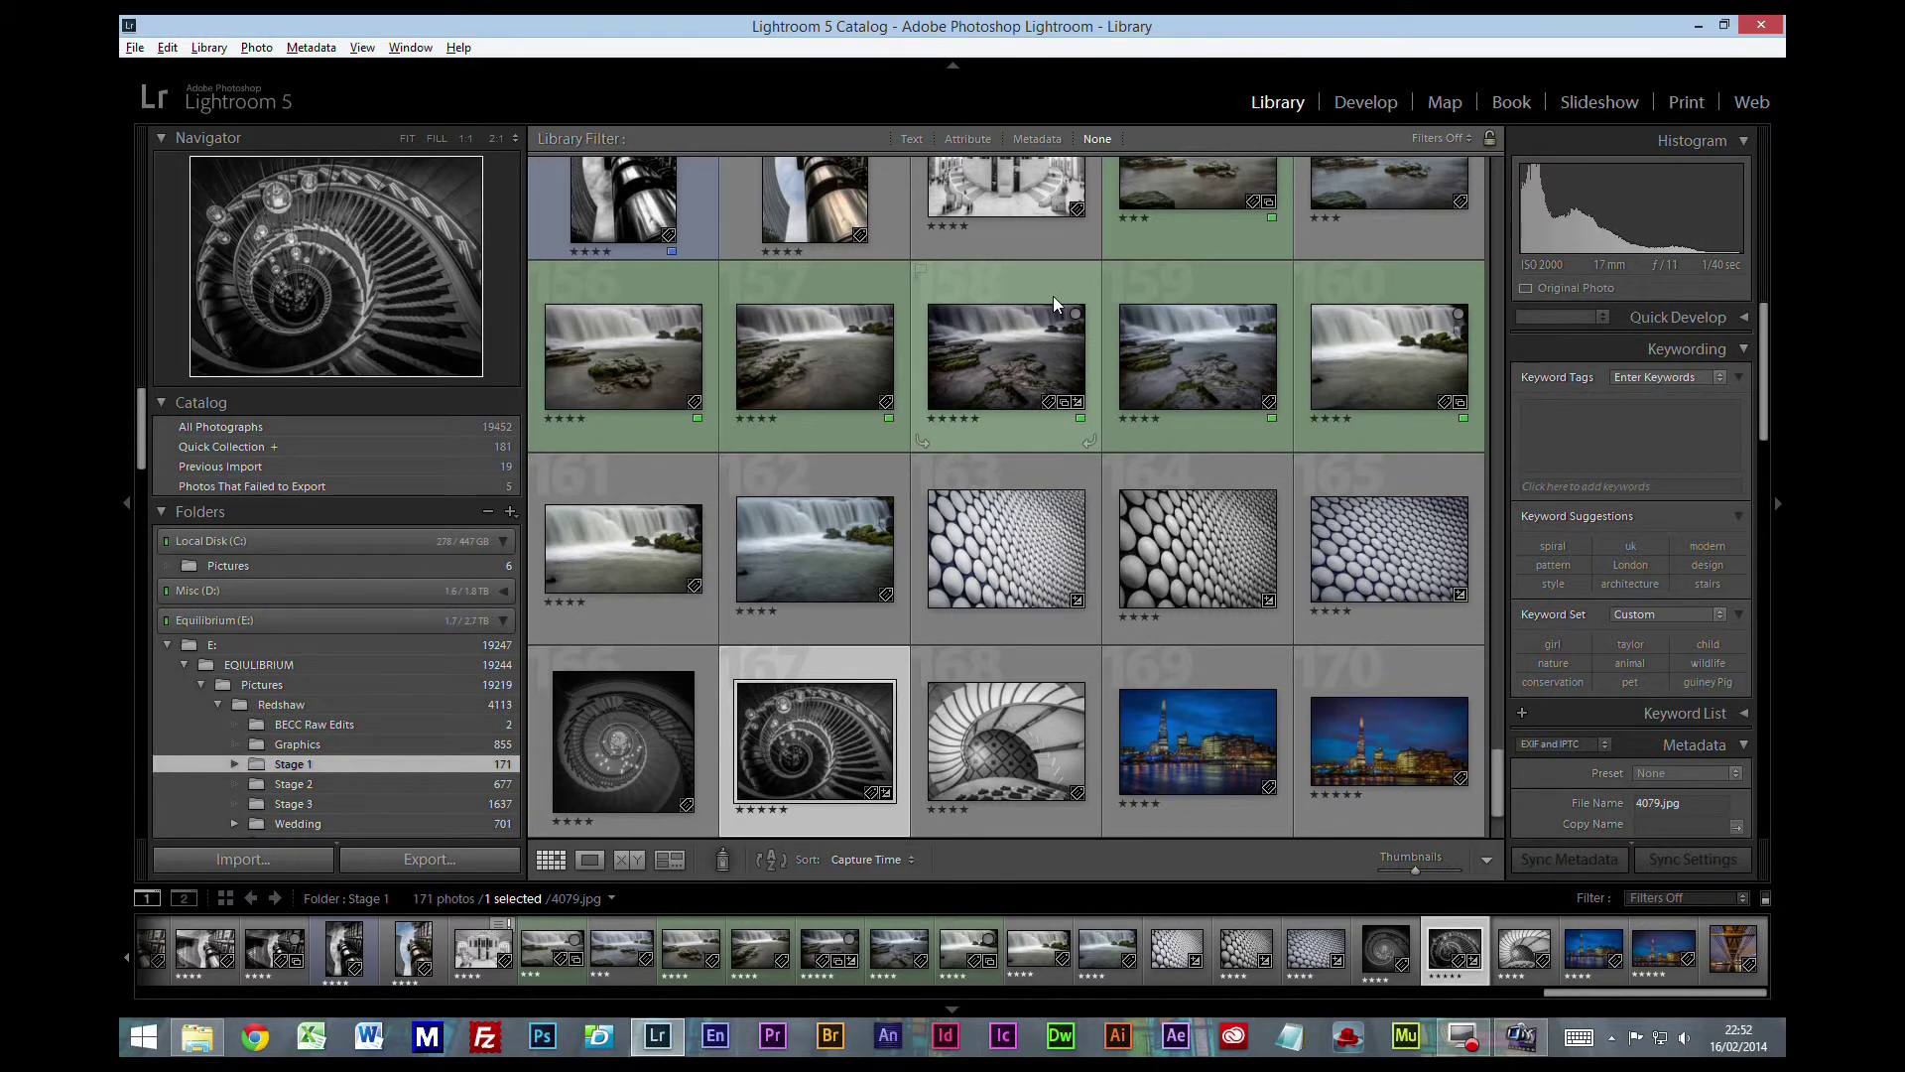
scroll(1141, 397, up, 15)
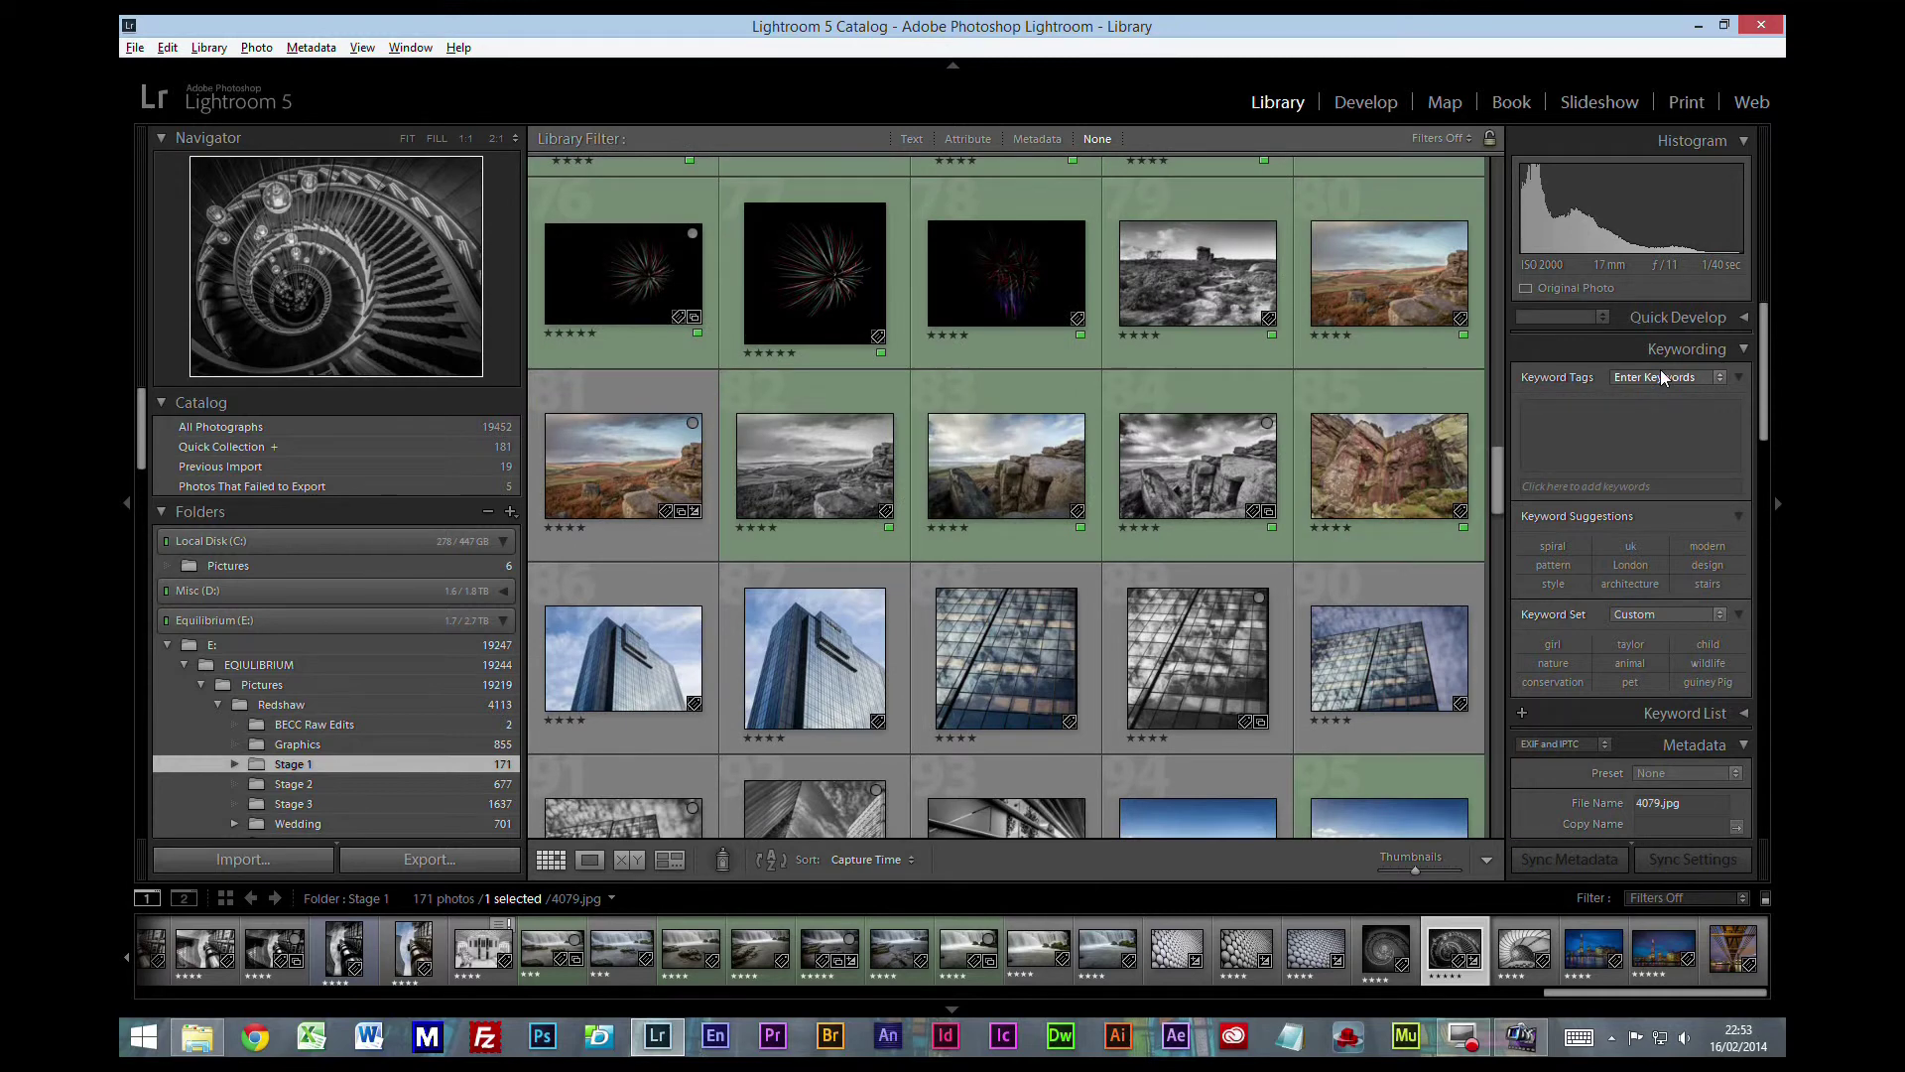